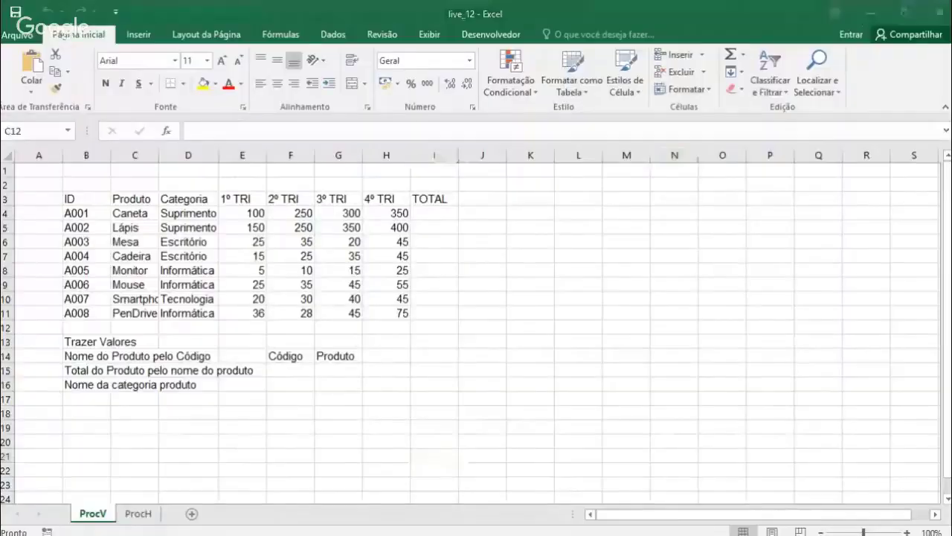
Step: Widen column C so the product names fit
drag(747, 15, 748, 17)
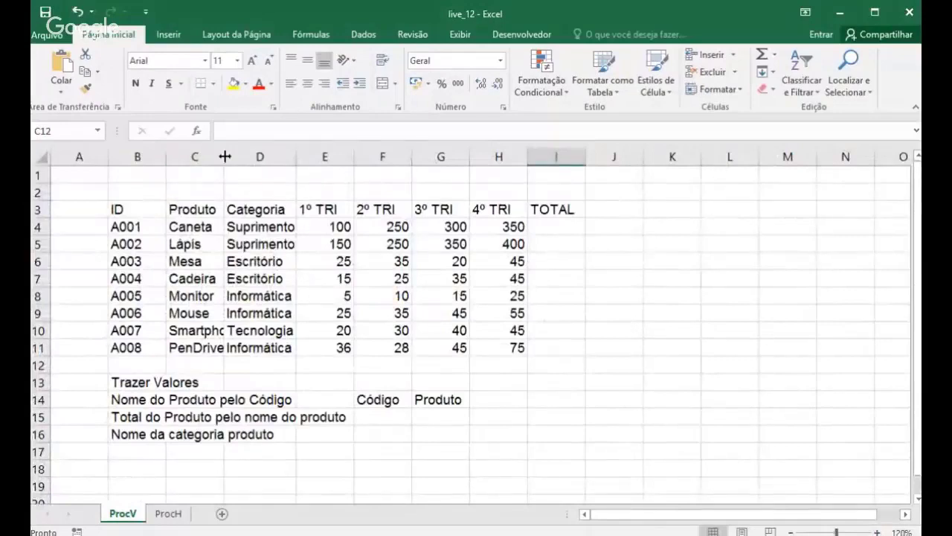
drag(226, 156, 240, 159)
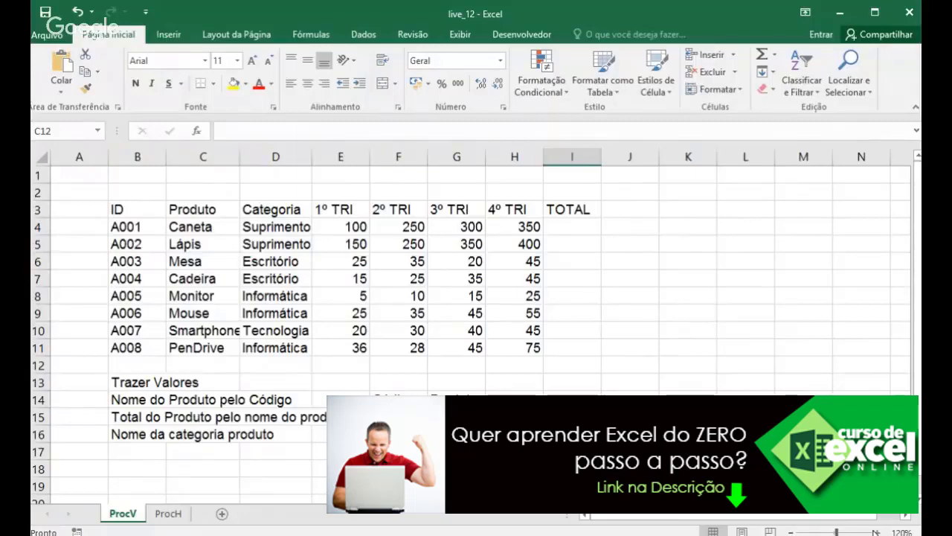
Step: Clear the quarterly values of all products in E4:H11
click(879, 532)
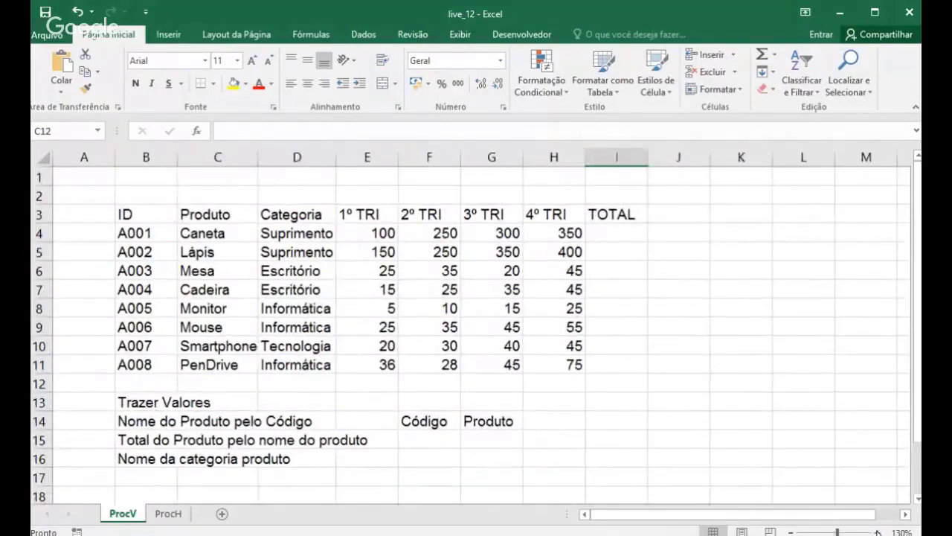
click(879, 532)
drag(160, 221, 651, 379)
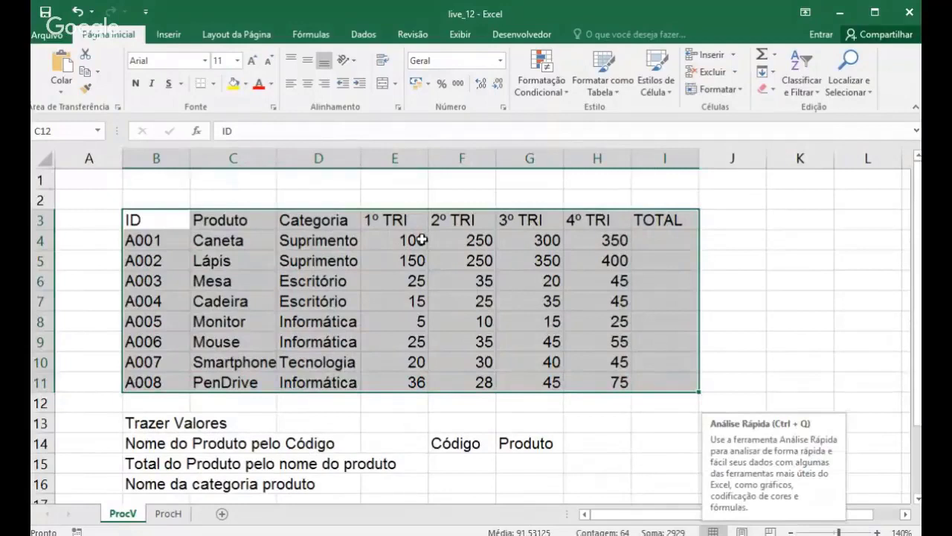
drag(418, 238, 623, 381)
key(Delete)
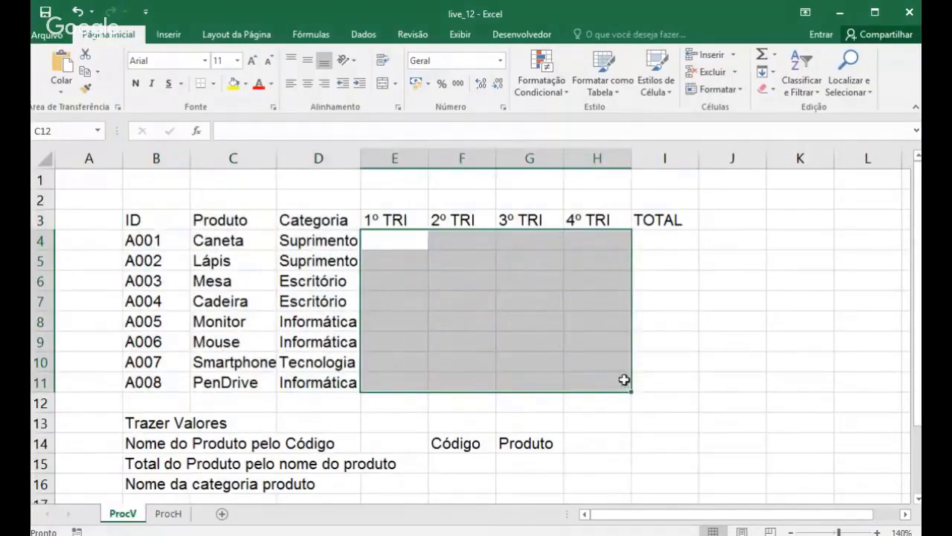
drag(172, 216, 621, 386)
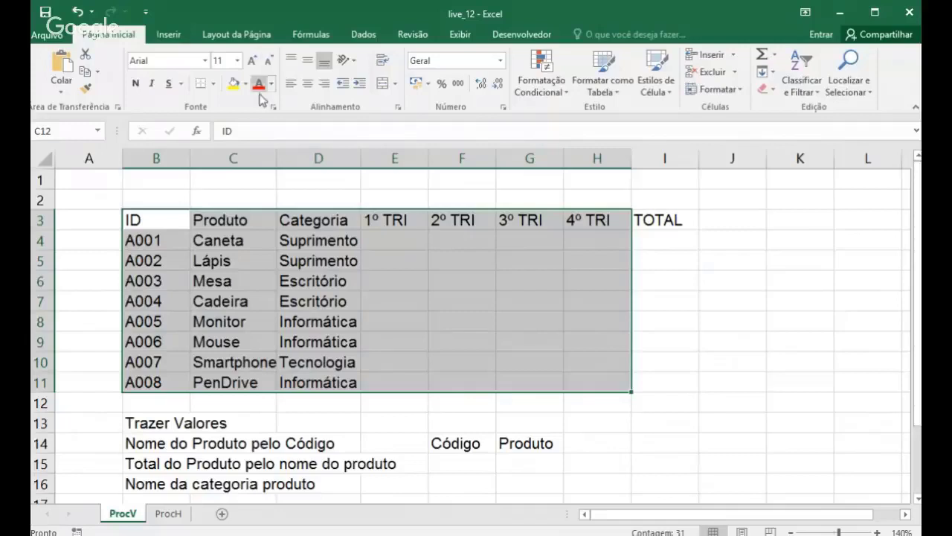
drag(171, 219, 233, 220)
shift+click(671, 378)
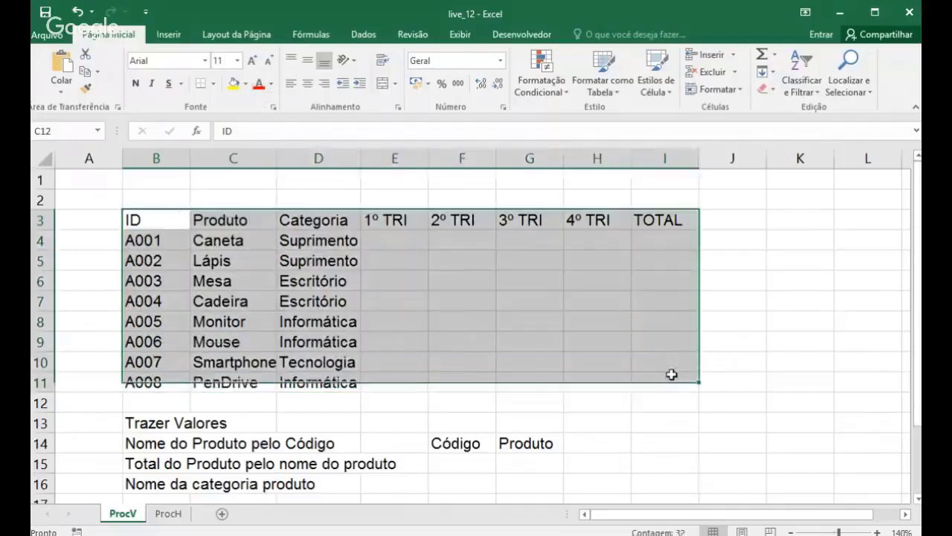
Step: Enter 150, 250 and 350 as the 1º TRI values for Caneta, Lápis and Mesa in E4:E6
click(406, 249)
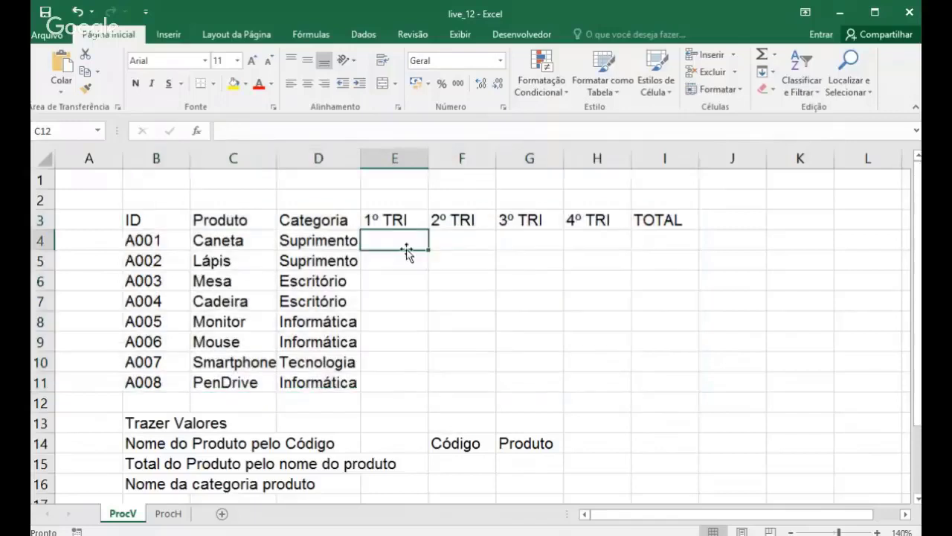
text(150)
key(Return)
text(250)
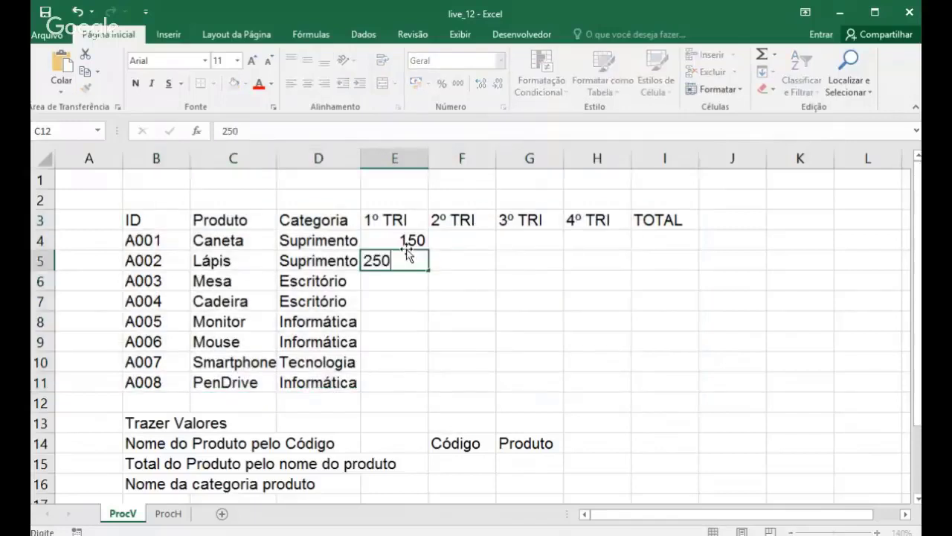
key(Return)
text(350)
key(Return)
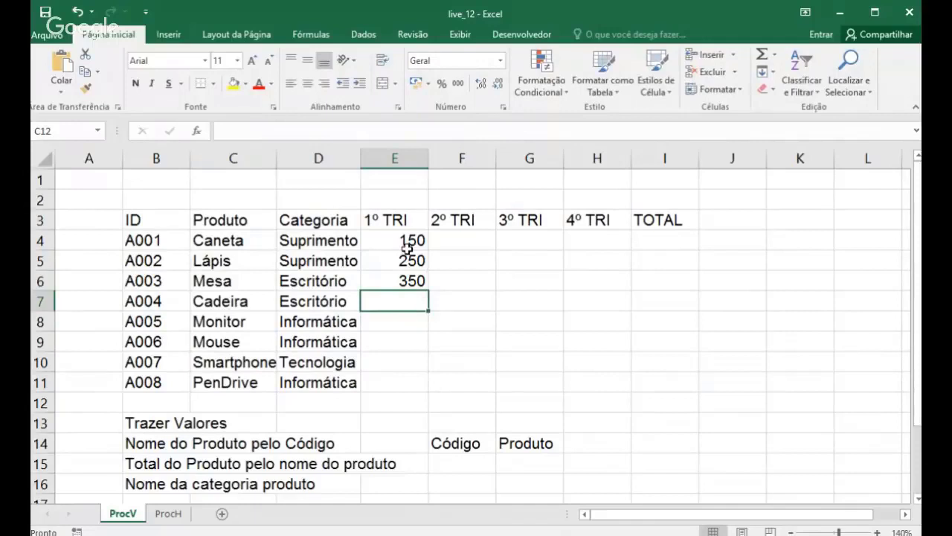
Step: Clear the manually entered values from the 1º TRI column, E4:E11
drag(406, 248, 421, 377)
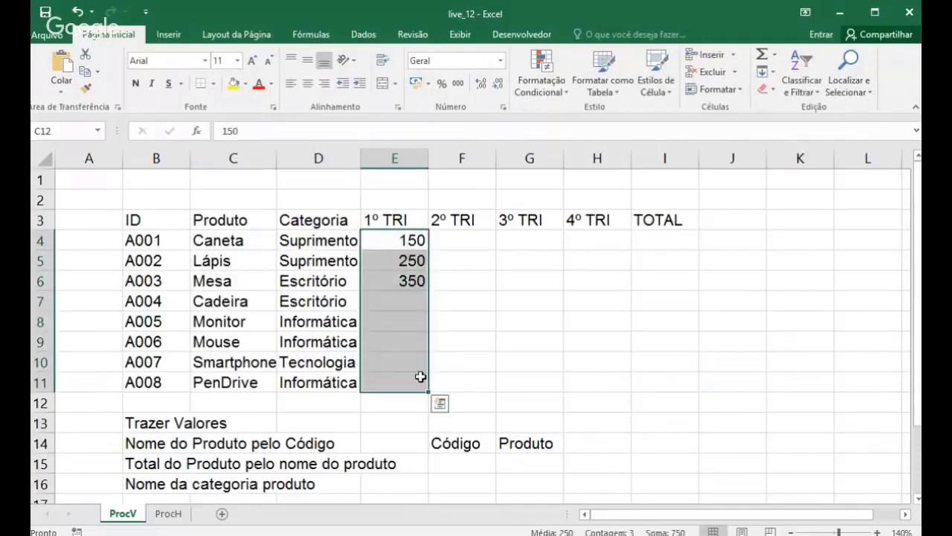
key(Delete)
key(Right)
key(Left)
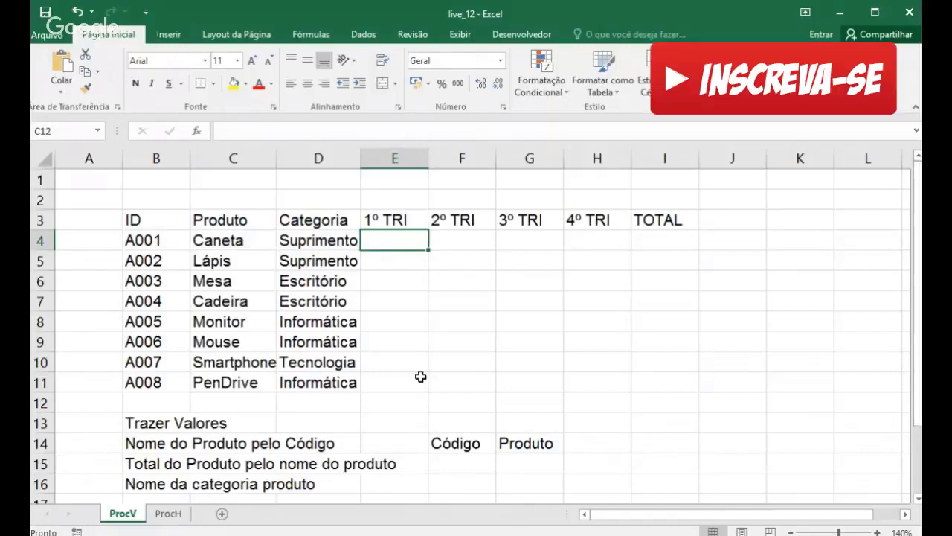
Step: Fill all four quarters, E4:H11, with random integers using the formula =ALEATÓRIOENTRE(100;350)
text(=al)
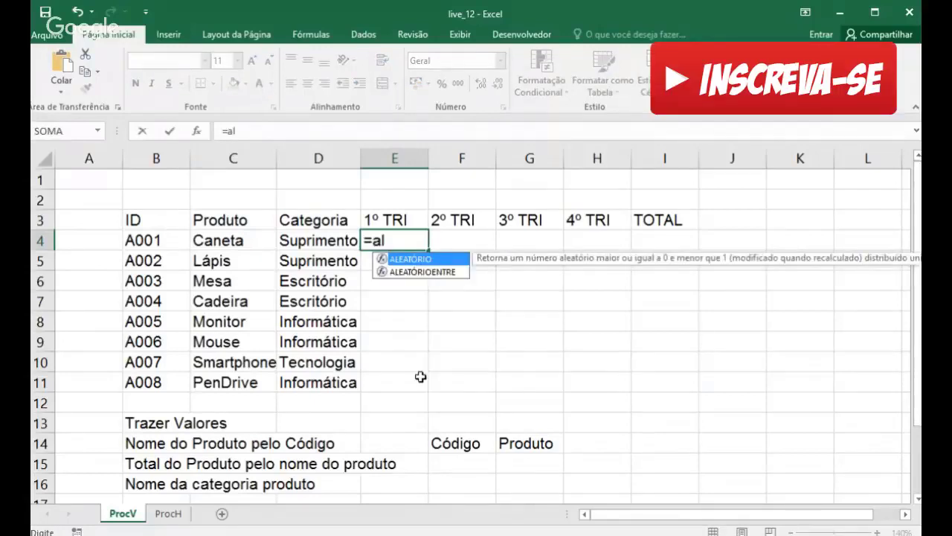
double_click(447, 272)
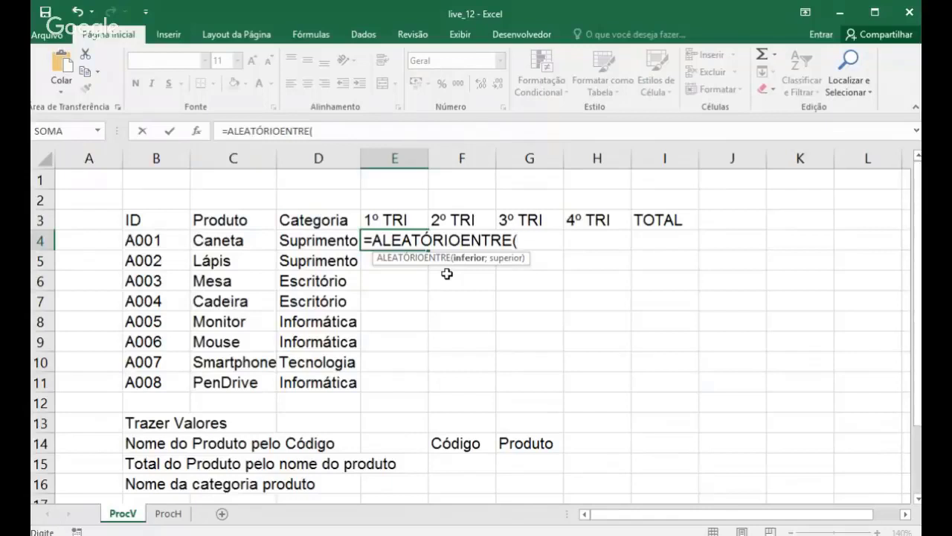
text(100;)
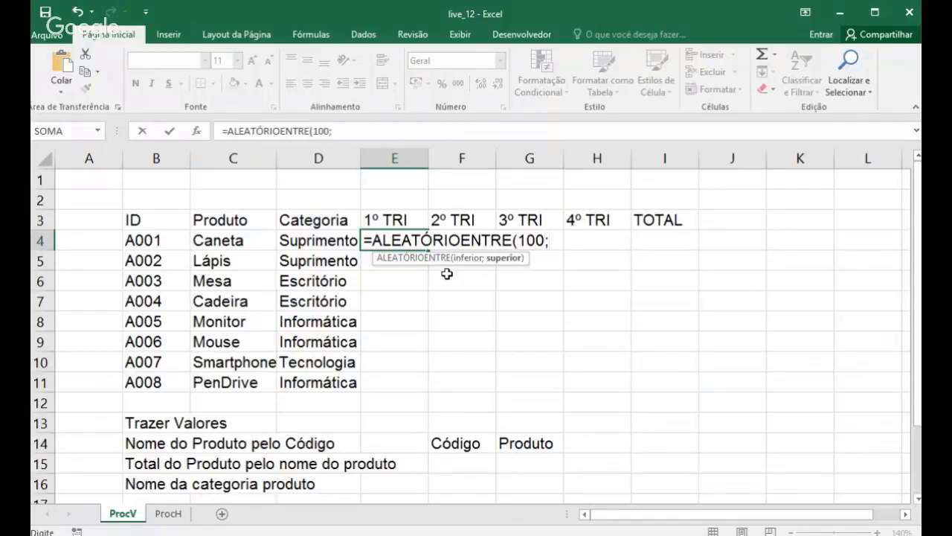
text(350))
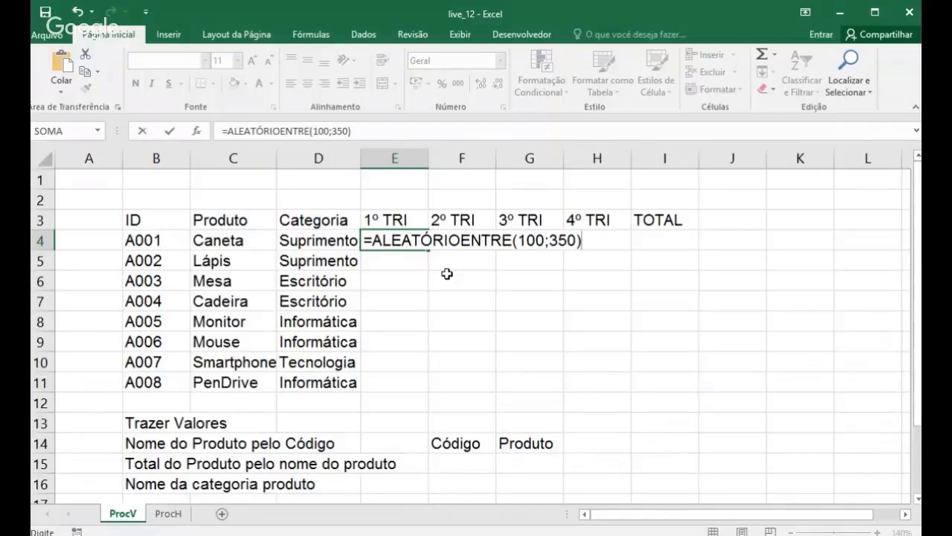
key(Return)
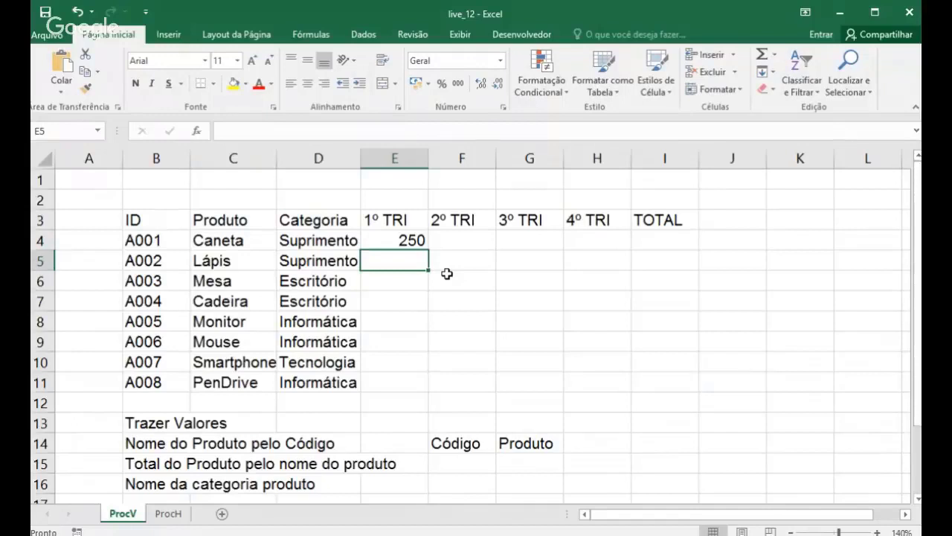
click(421, 239)
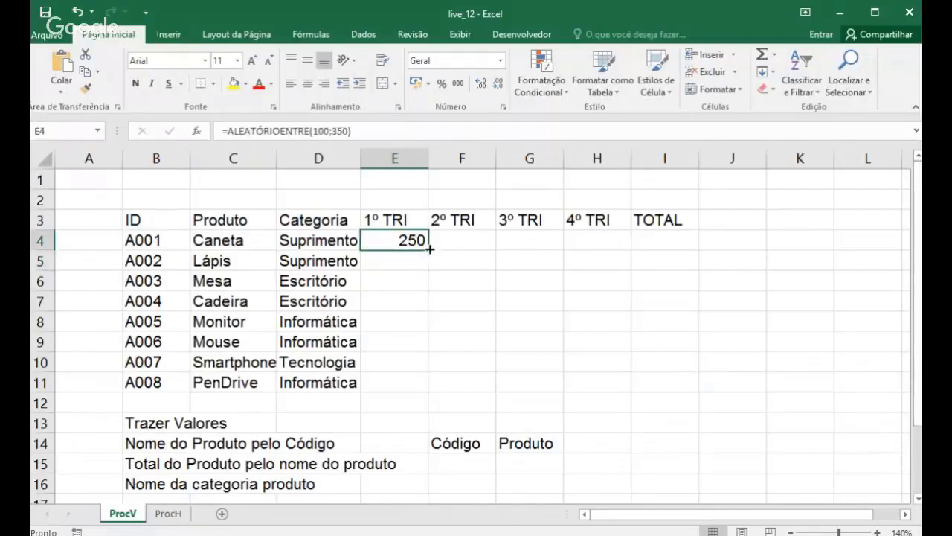
drag(429, 249, 603, 383)
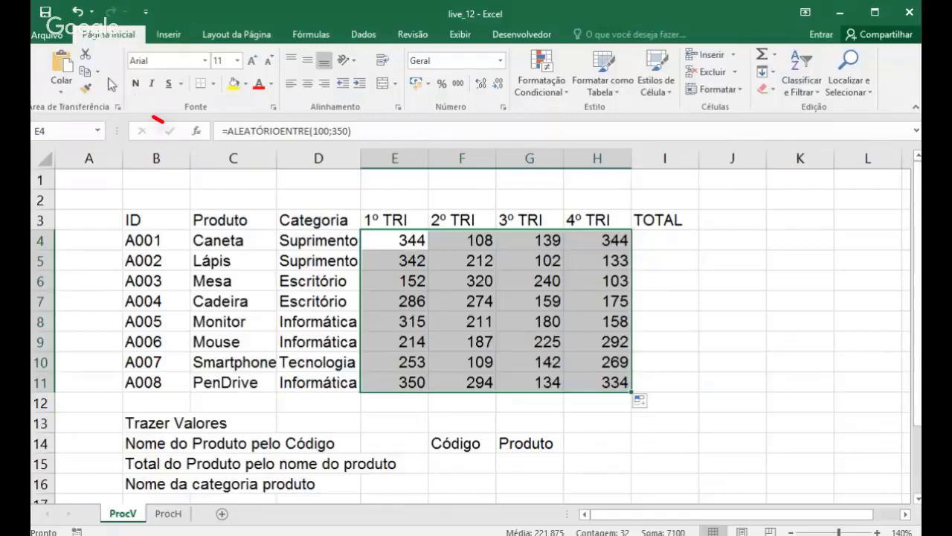
Step: Replace the random formulas in E4:H11 with static numbers by copying the range and pasting only values over it
click(86, 72)
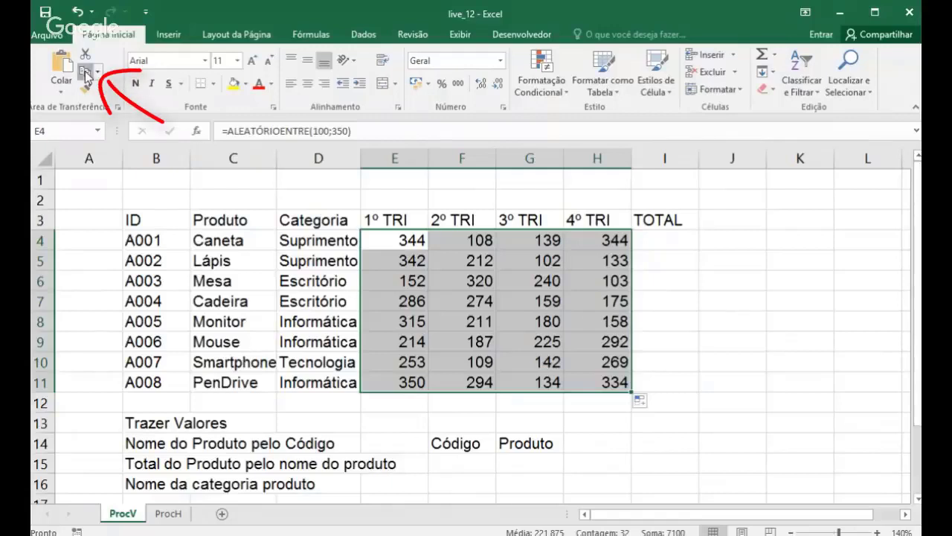
click(396, 240)
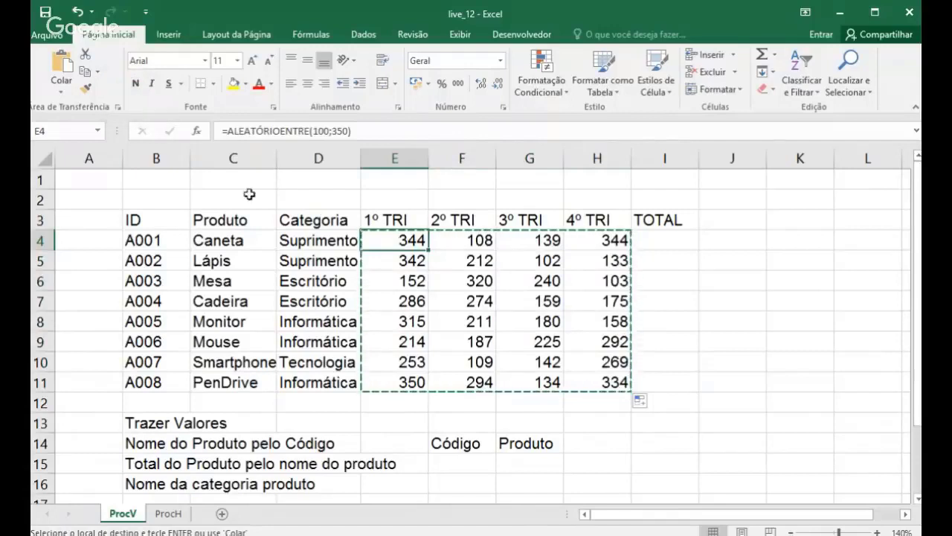
click(62, 95)
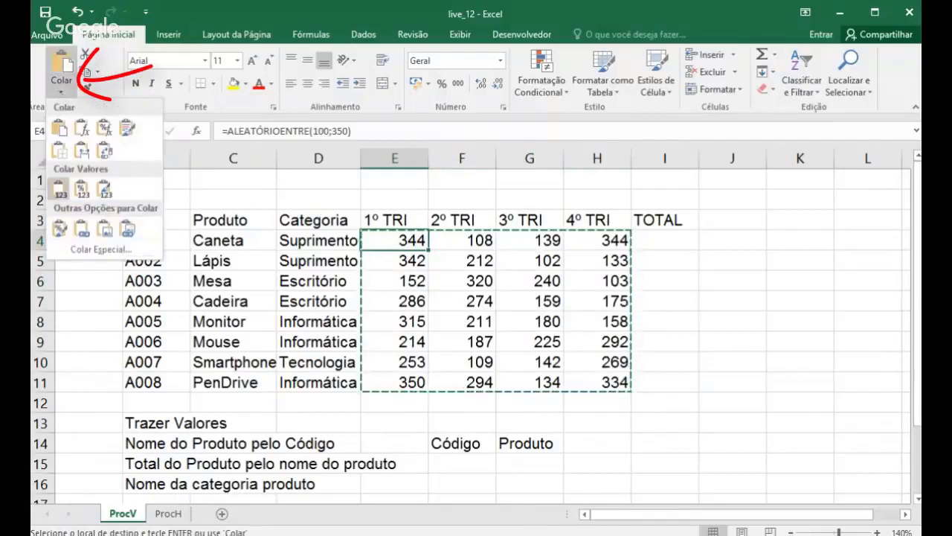
click(62, 191)
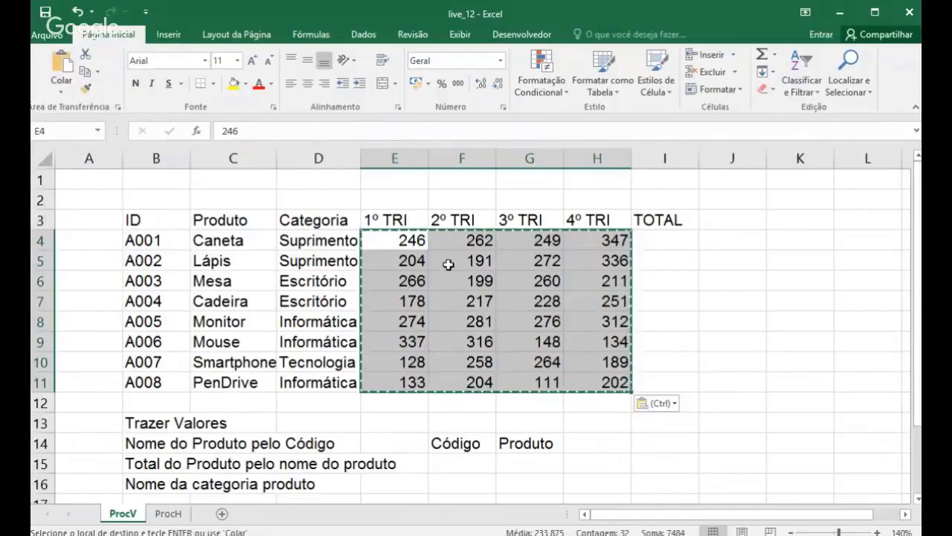
Step: Check several cells of the quarterly range to see whether they hold fixed numbers instead of formulas, and end the copy mode
click(420, 261)
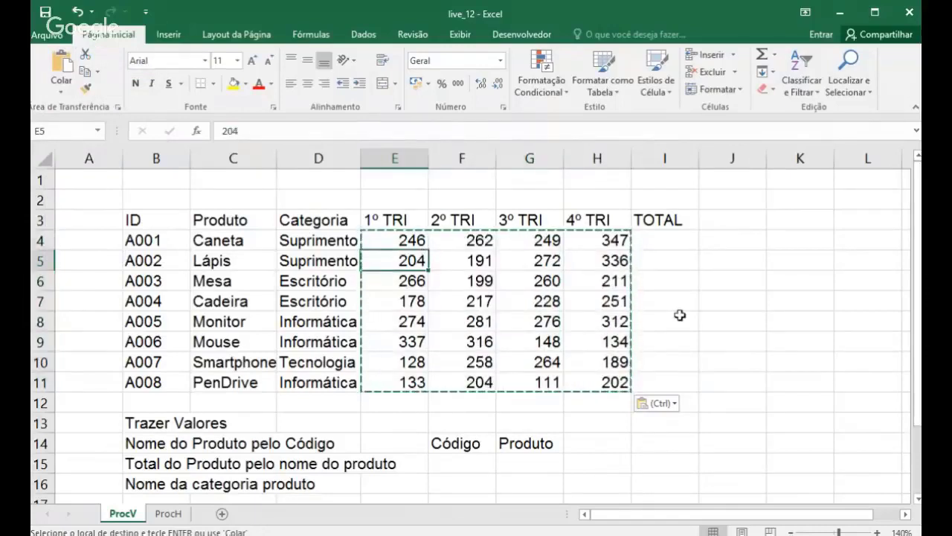
key(Up)
key(Right)
key(Right)
key(Right)
key(Down)
key(Down)
key(Left)
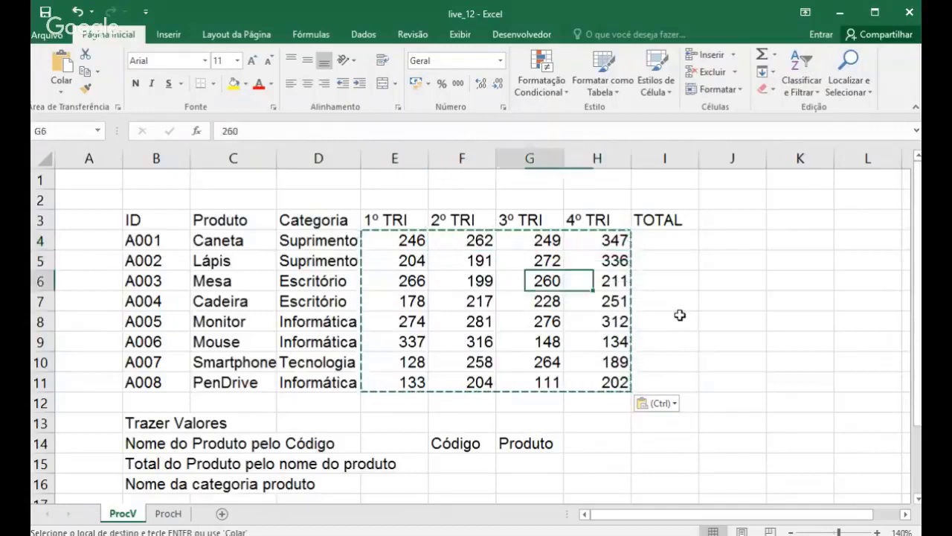
key(Left)
key(Left)
key(Escape)
Step: Total Caneta's four quarters in I4 with =SOMA(E4:H4)
key(Right)
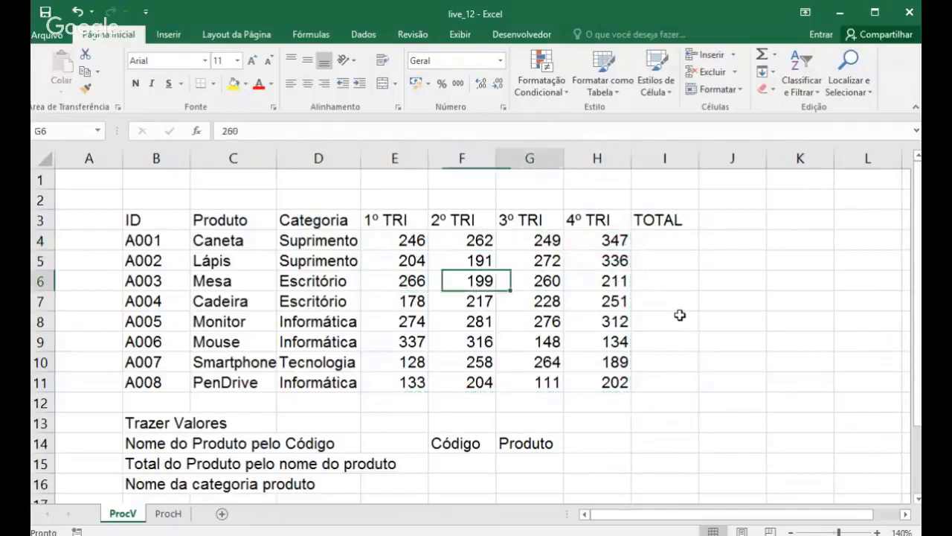
key(Right)
key(Right)
key(Right)
key(Up)
key(Up)
text(=soma()
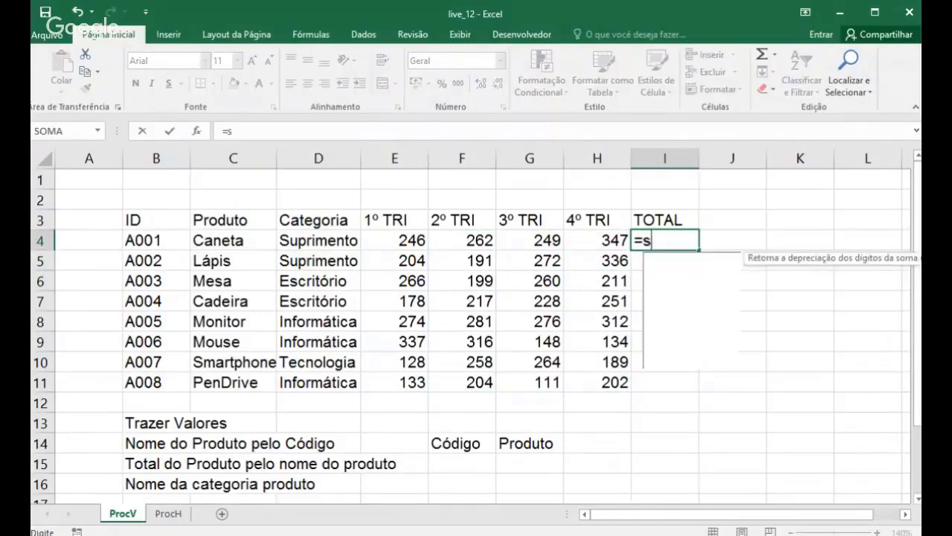
key(Left)
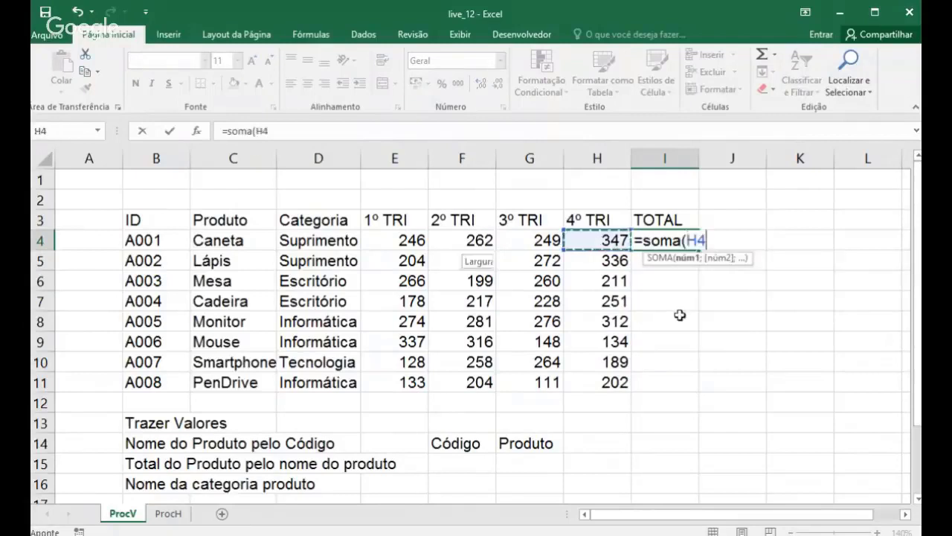
key(shift+Left)
key(shift+Left)
key(shift+Left)
key(Return)
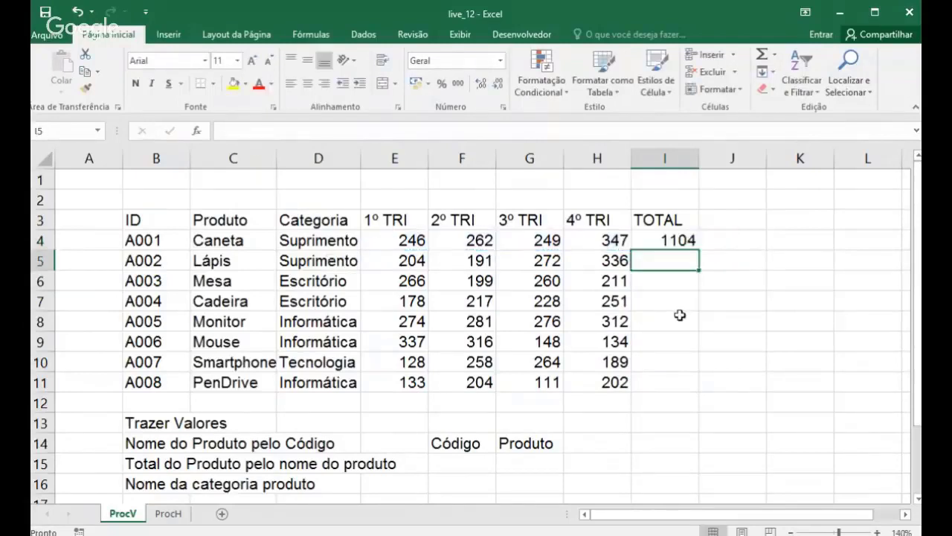
Step: Copy the total formula from I4 down to I11 for the remaining products
click(680, 241)
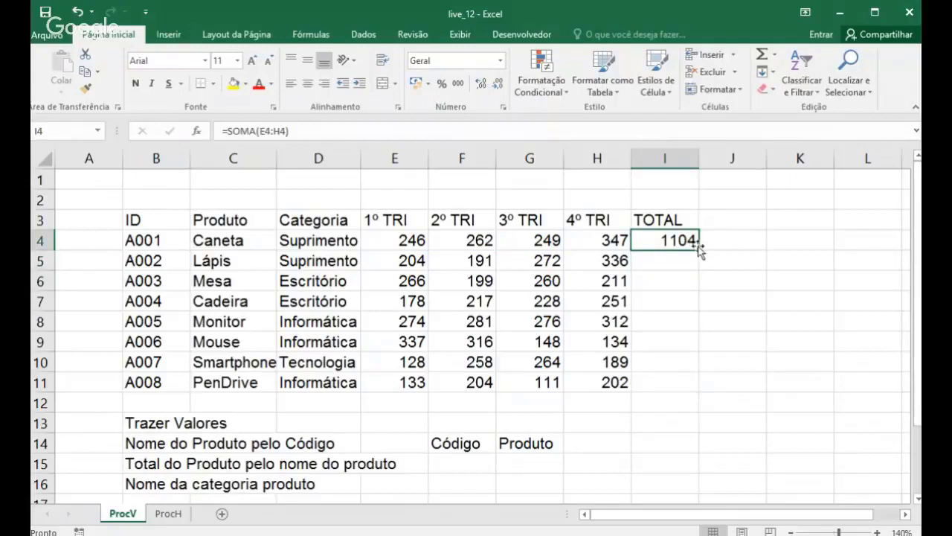
drag(701, 250, 700, 394)
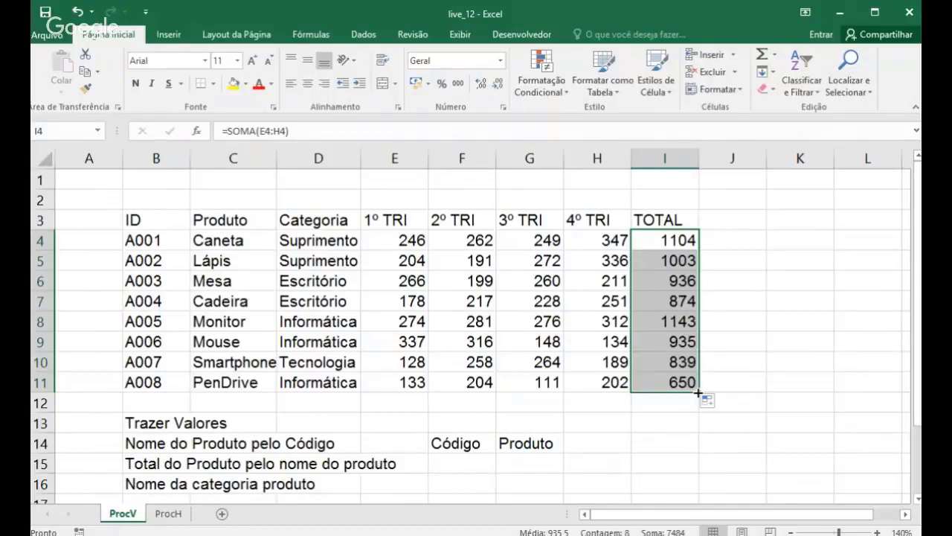
key(alt+Tab)
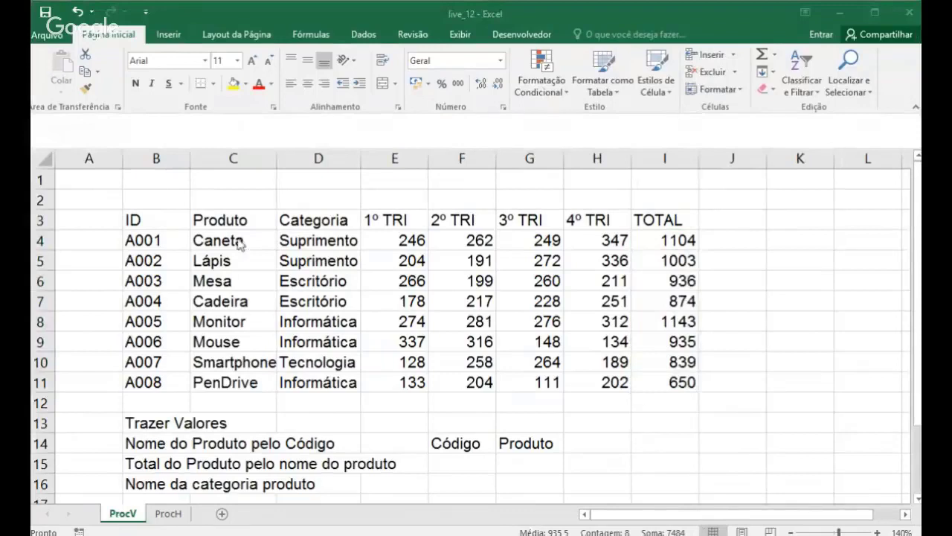
key(alt+Tab)
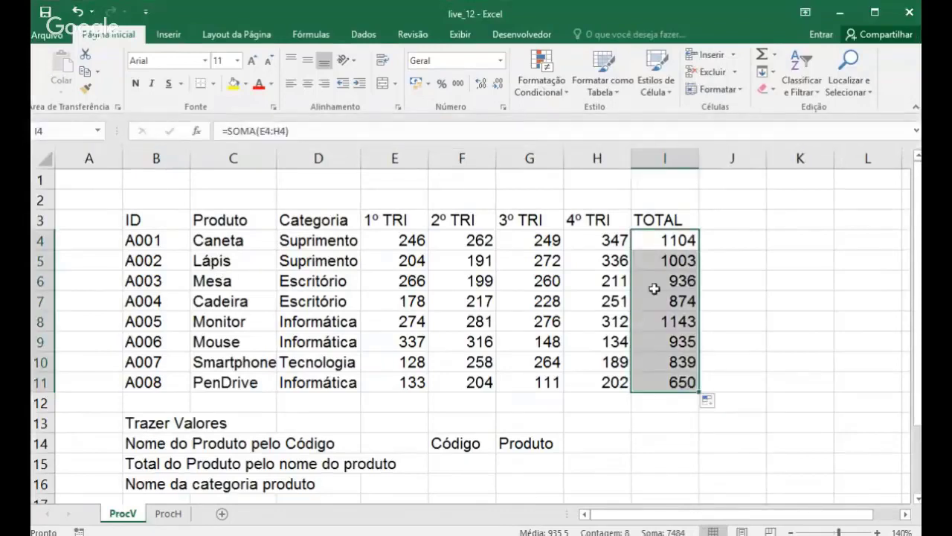
Step: Clear the labels Código and Produto from F14:G14
click(391, 447)
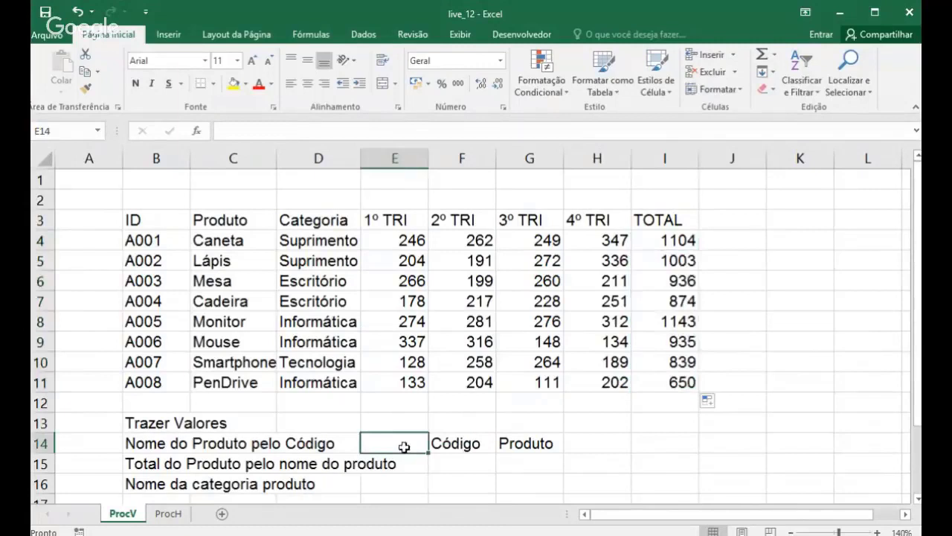
click(446, 444)
drag(445, 444, 520, 443)
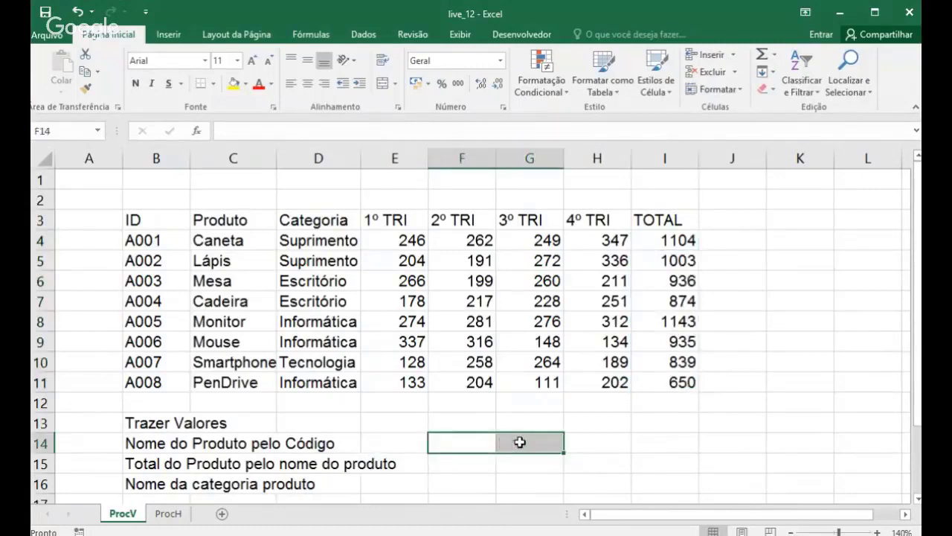
Step: Format B3:I11 as a table with headers in a blue banded style and convert it back to a normal range
drag(141, 220, 663, 215)
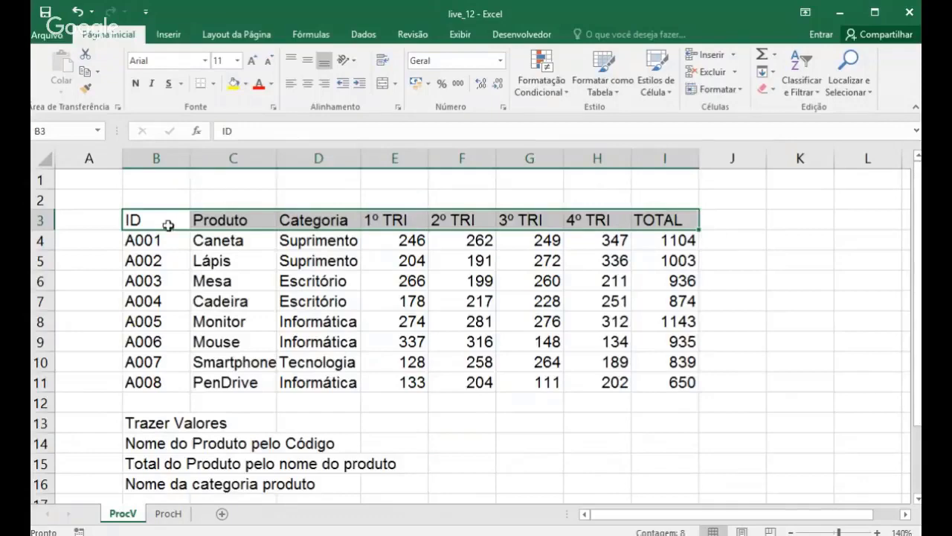
drag(168, 221, 658, 384)
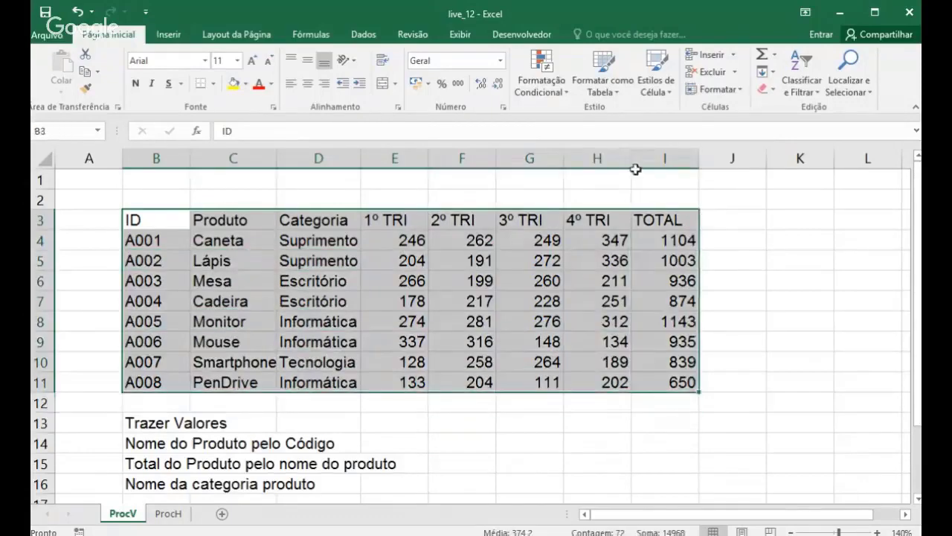
click(613, 93)
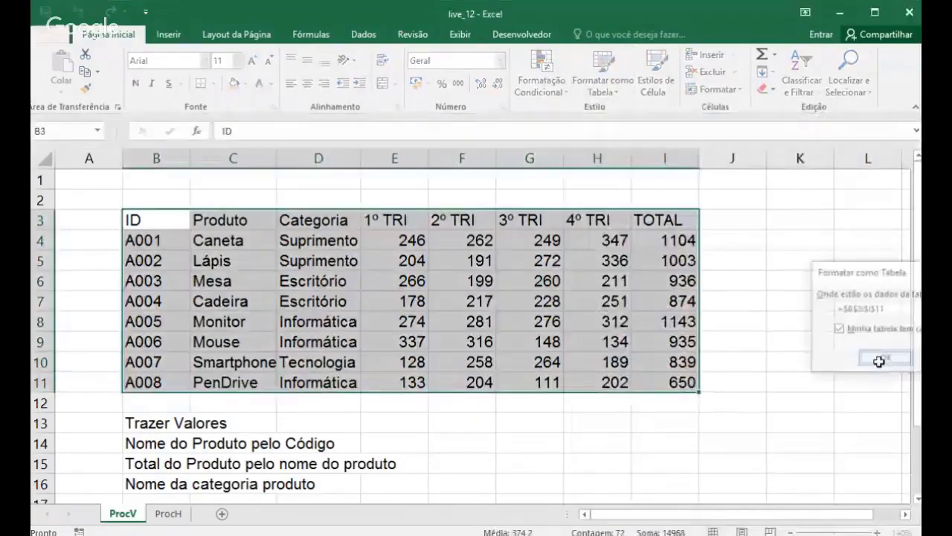
click(881, 362)
click(211, 89)
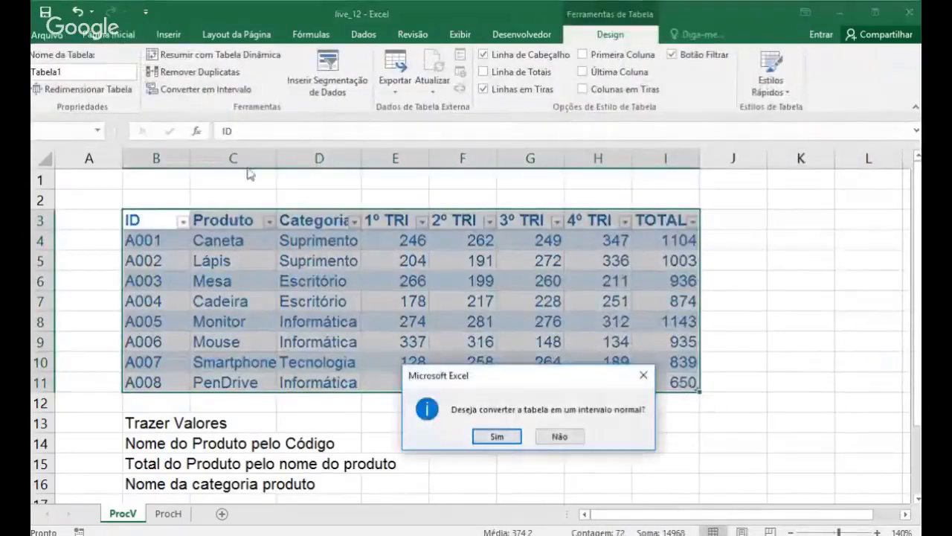
click(502, 437)
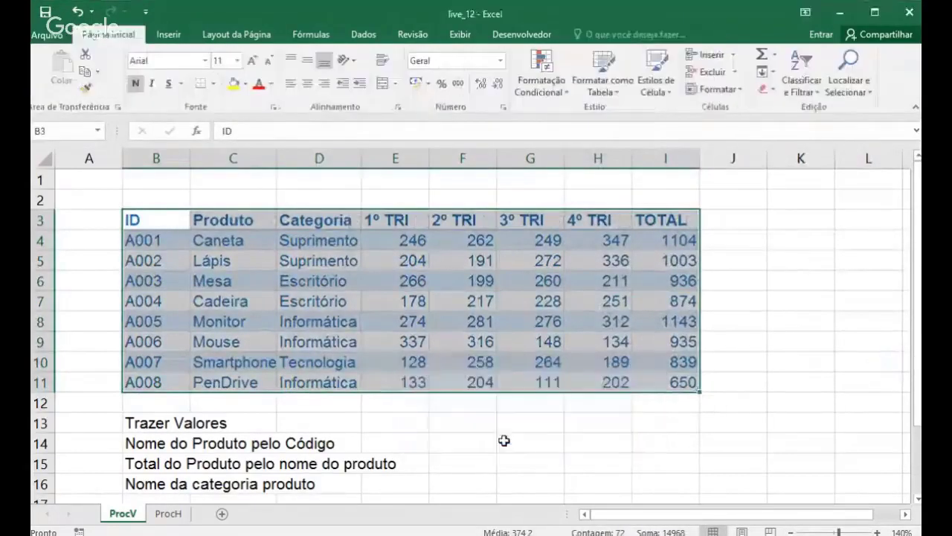
click(338, 266)
Step: Hide the gridlines of the ProcV sheet
click(182, 442)
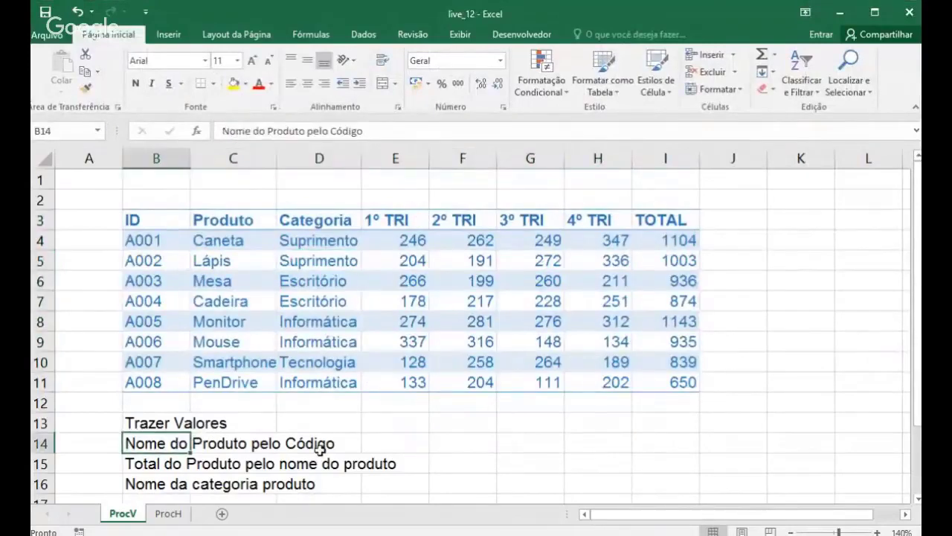
click(459, 34)
click(355, 86)
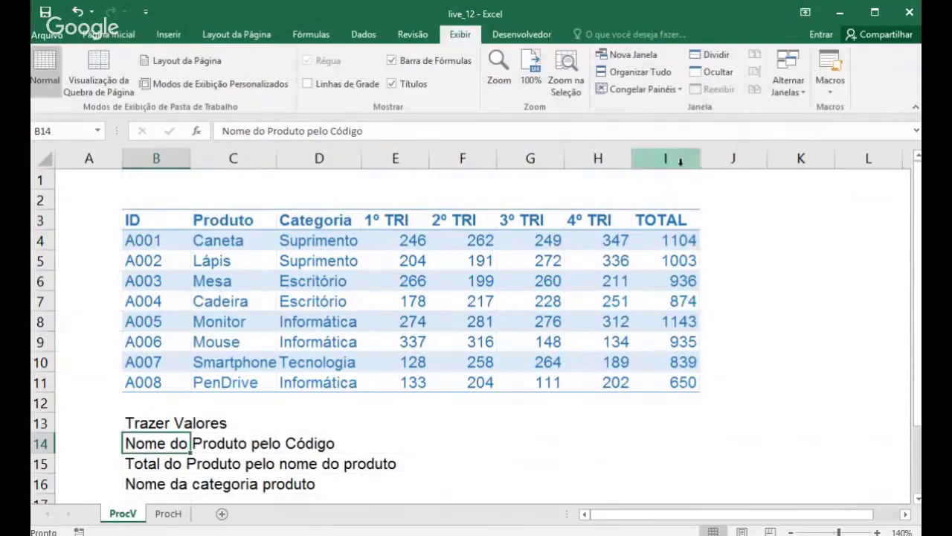
click(433, 425)
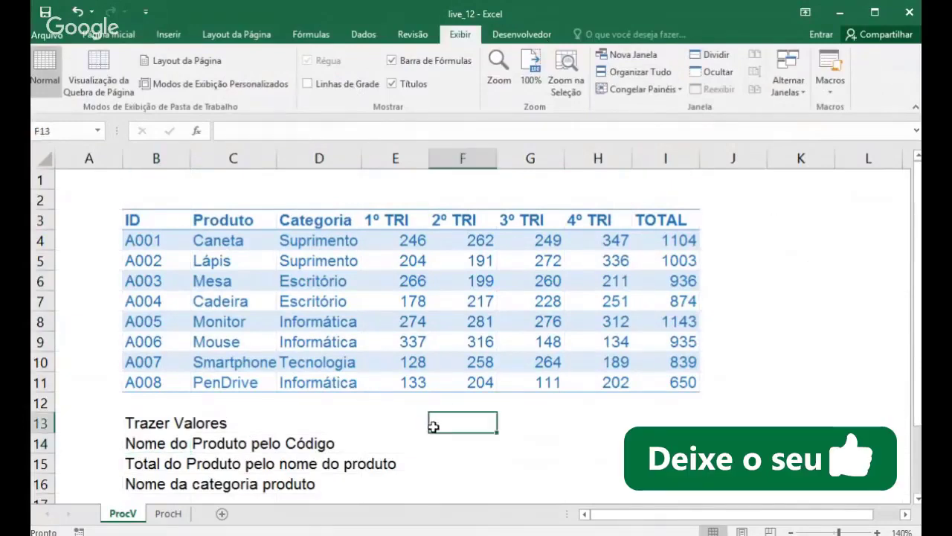
Step: Examine the lookup request in B14 and the product names and IDs it refers to in the table
click(198, 443)
click(138, 443)
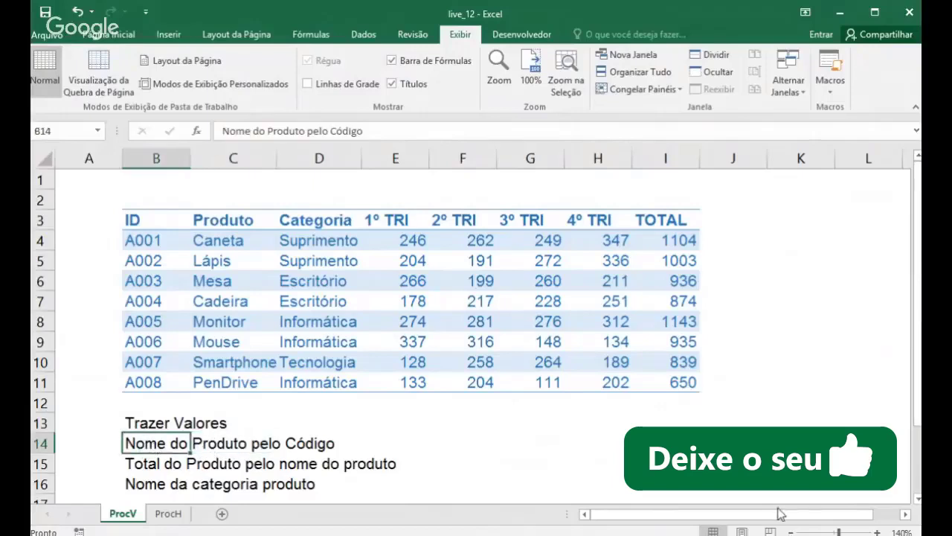
key(Right)
key(Right)
key(Right)
key(Right)
key(Right)
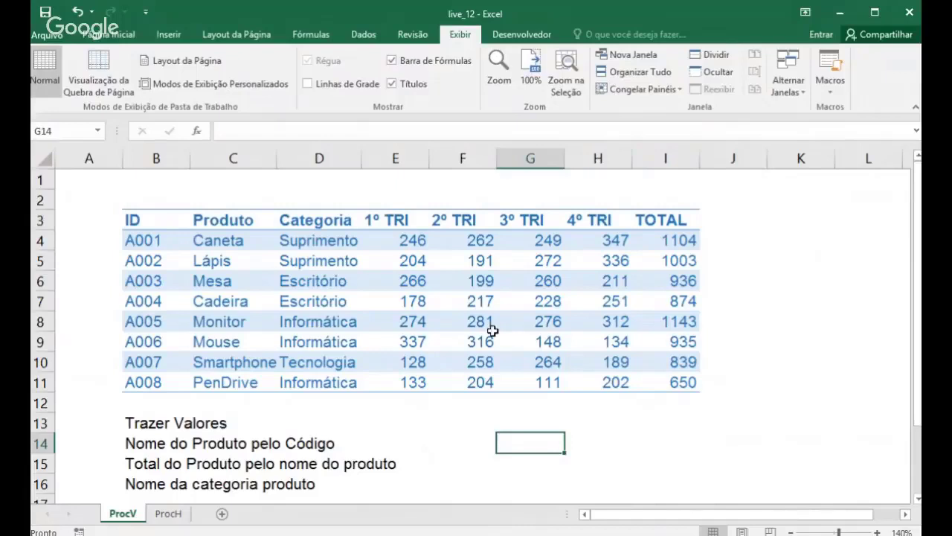
click(235, 241)
click(199, 261)
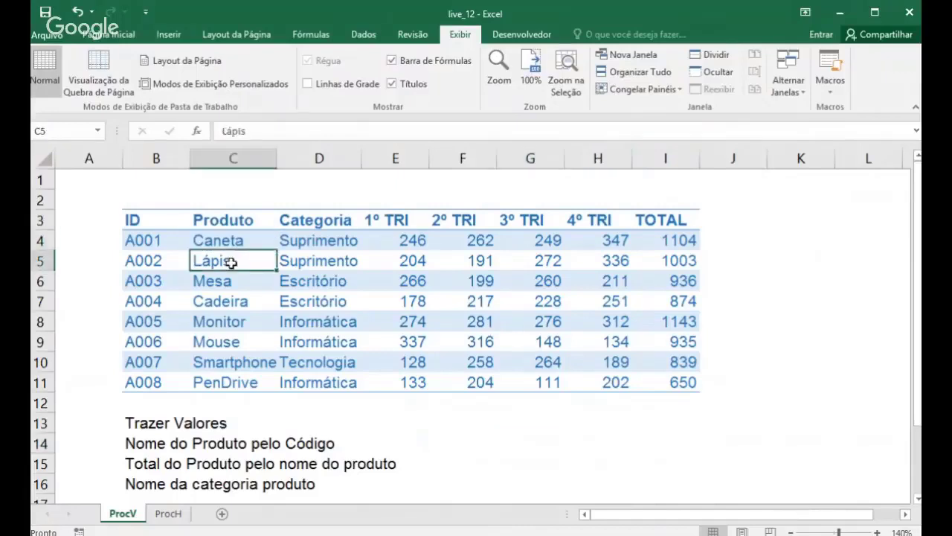
click(195, 300)
click(144, 242)
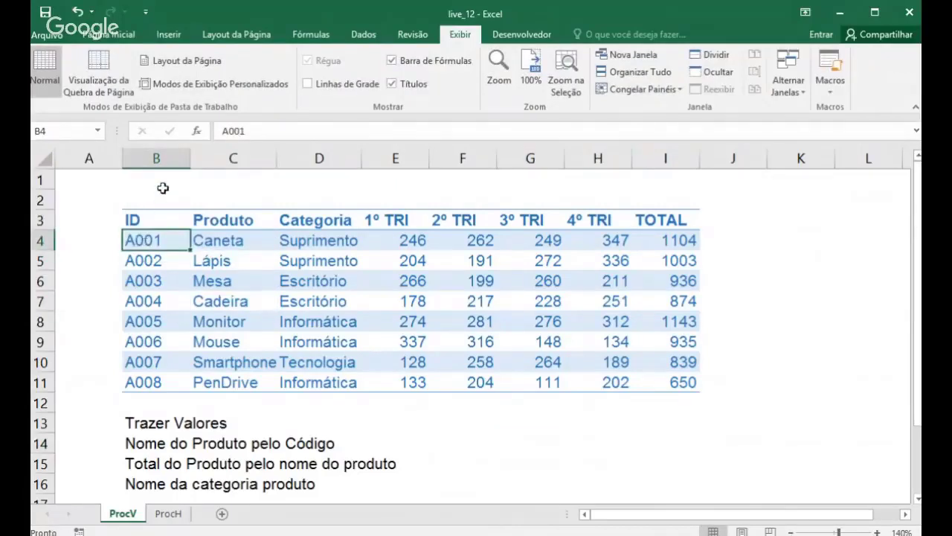
Step: Draw a block down arrow about 3.87 cm high and 0.68 cm wide in column A, alongside the table's ID column
click(168, 34)
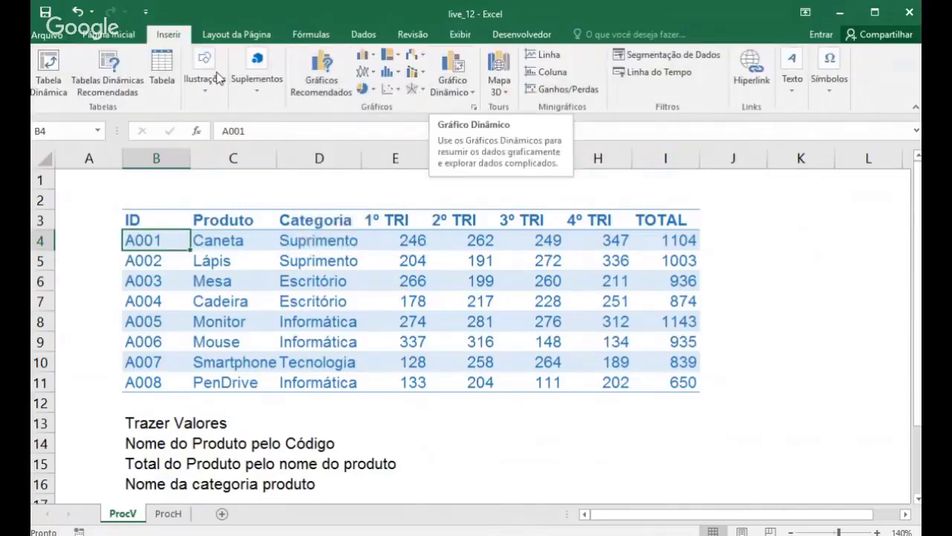
click(206, 93)
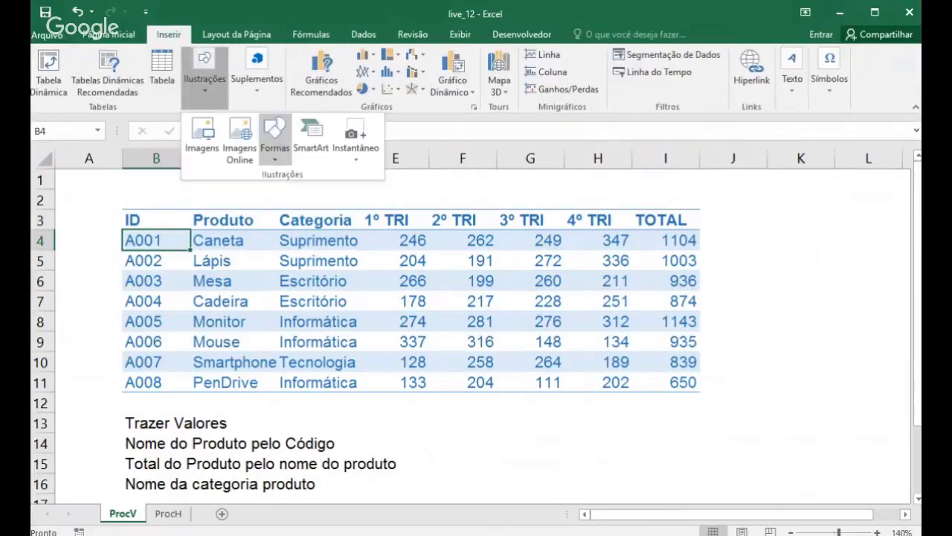
click(274, 134)
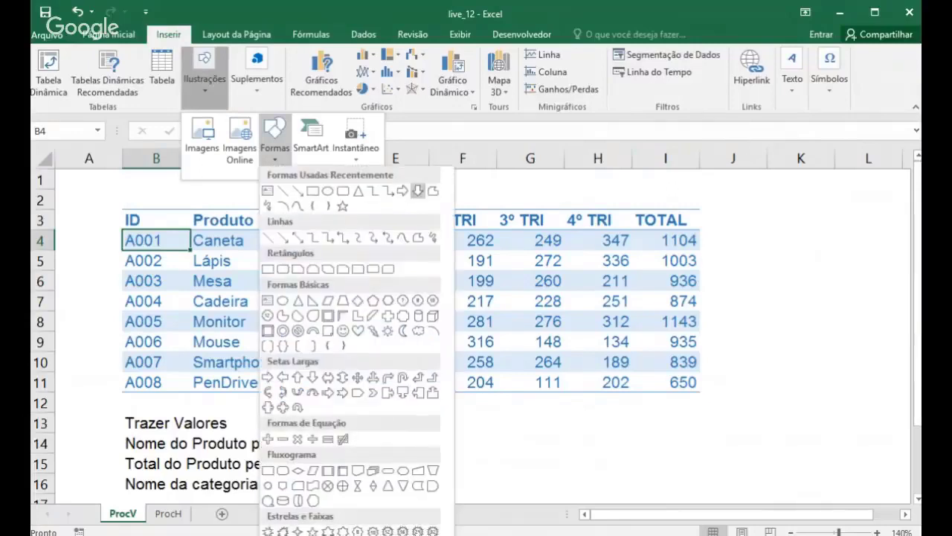
click(419, 193)
mouse_move(94, 220)
mouse_down()
mouse_move(134, 301)
mouse_move(122, 373)
mouse_up()
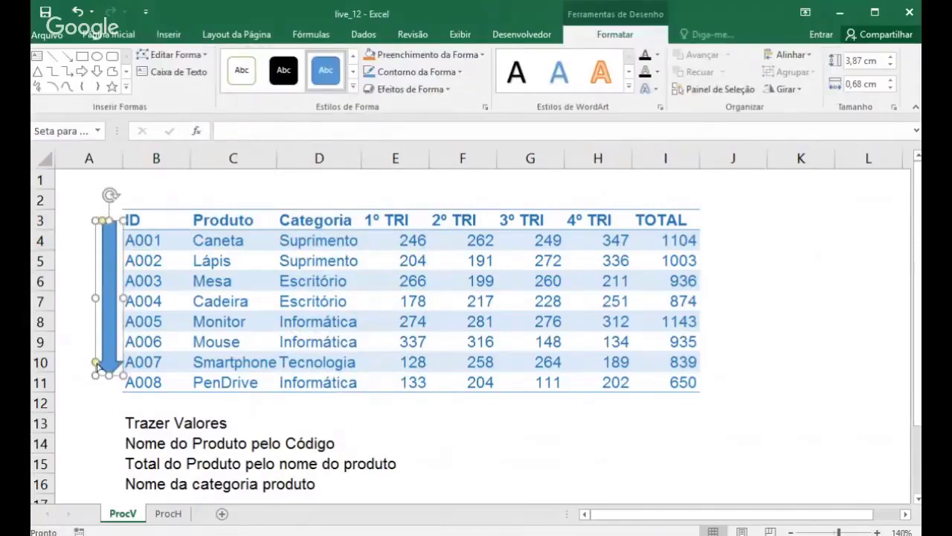
Step: Draw a block right arrow about 4.76 cm wide and 0.87 cm high just below the table, across columns A to C
click(168, 37)
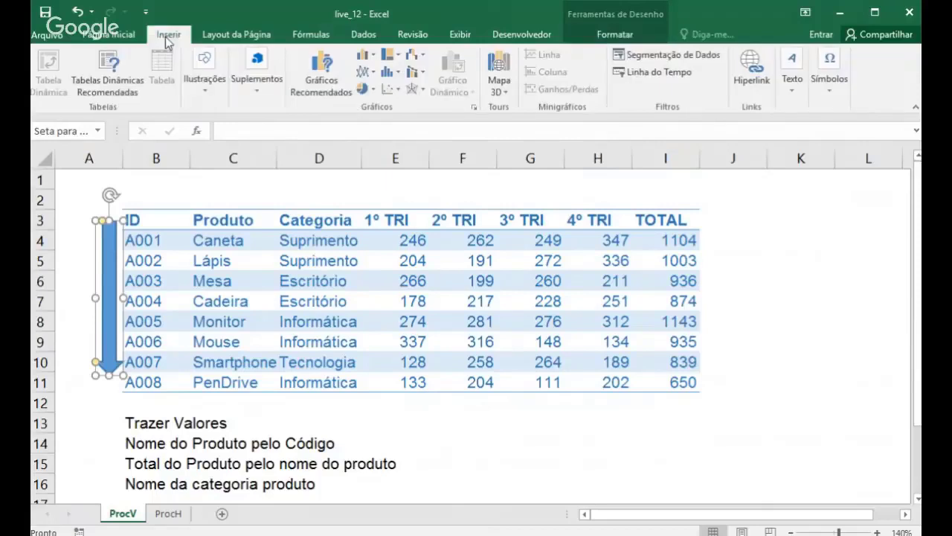
click(211, 92)
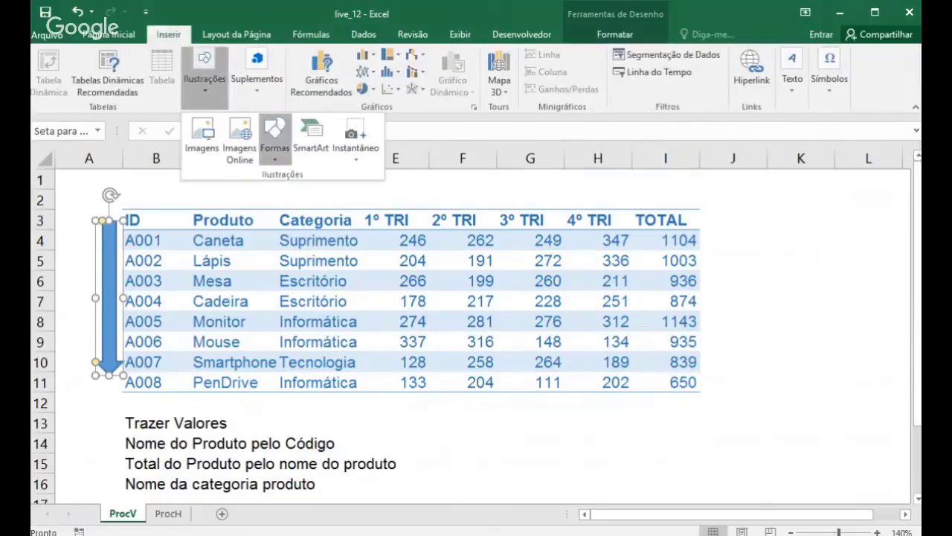
click(274, 138)
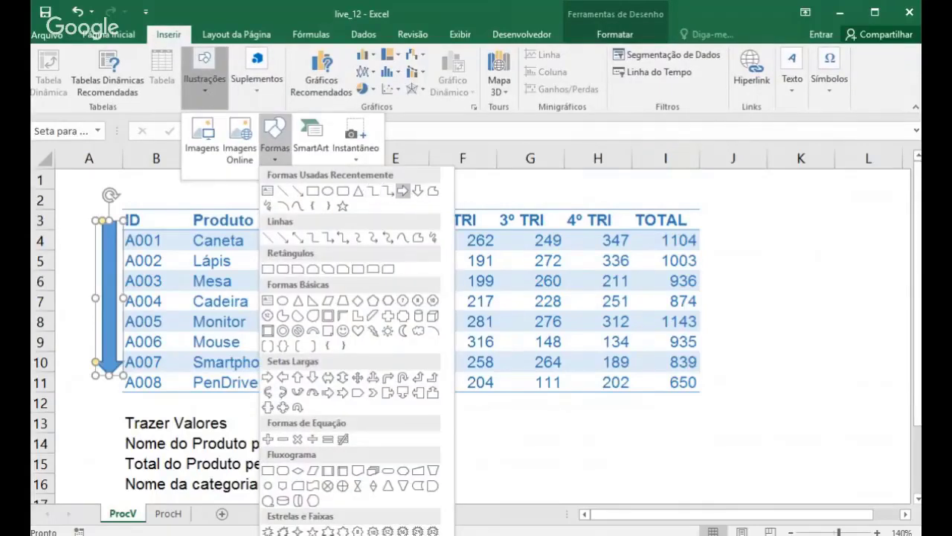
click(401, 191)
mouse_move(73, 313)
mouse_down()
mouse_move(262, 344)
mouse_move(237, 409)
mouse_up()
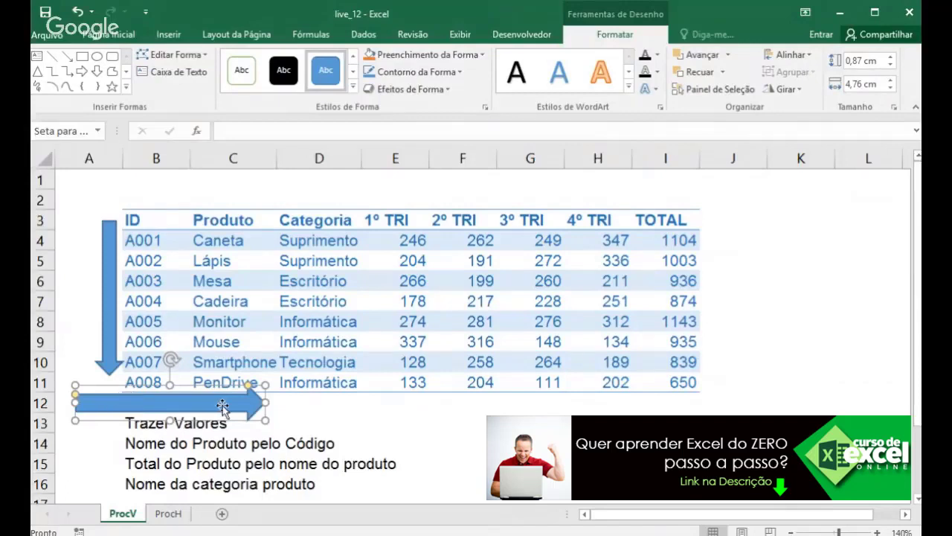
click(230, 442)
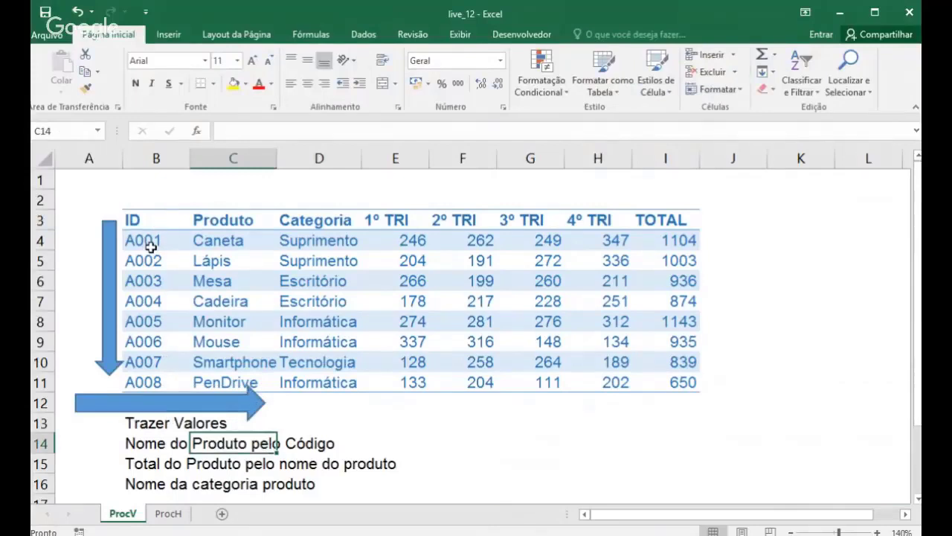
Step: Enter the label código in F13
click(410, 427)
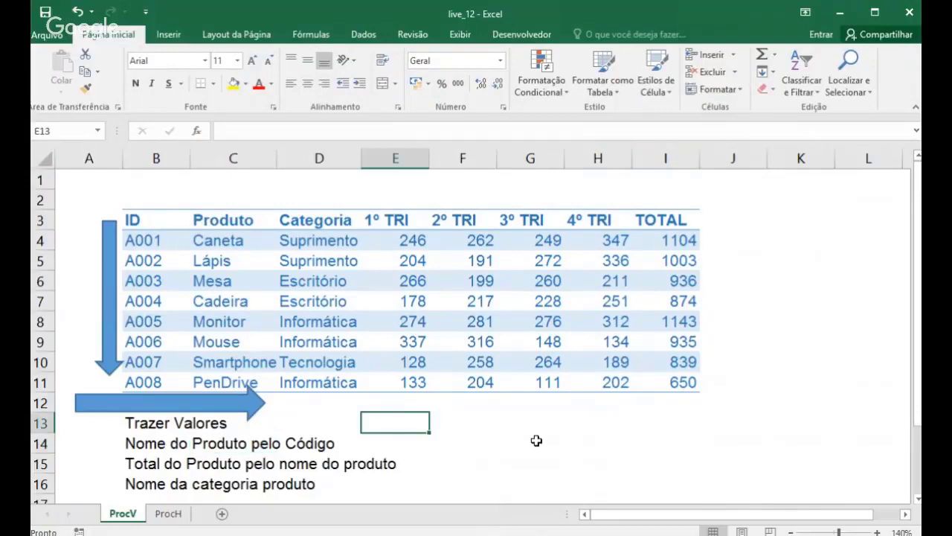
key(Right)
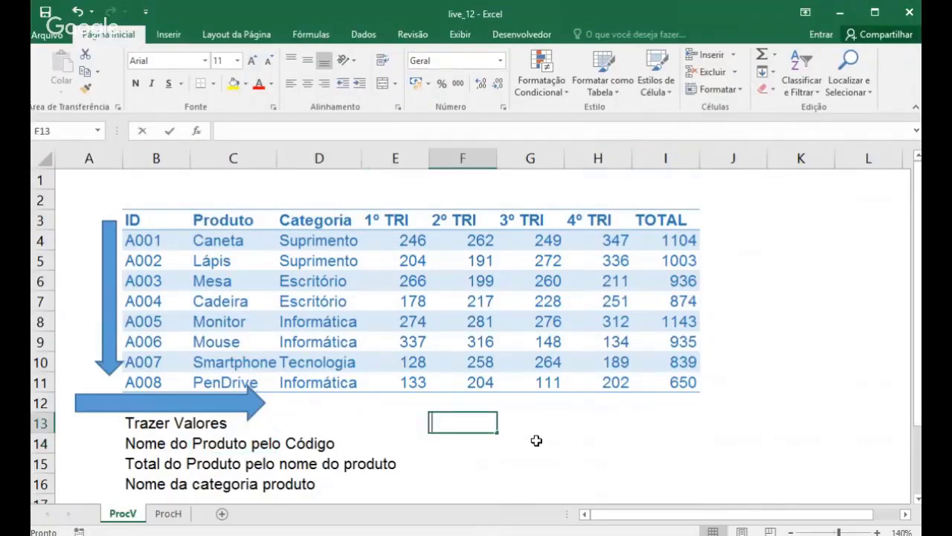
text(nom)
key(BackSpace)
key(BackSpace)
key(BackSpace)
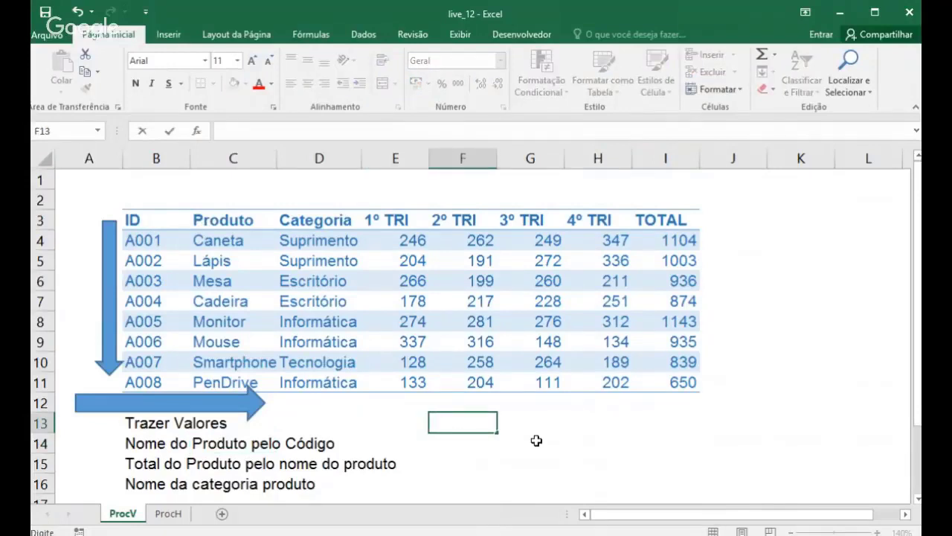
text(código)
key(Return)
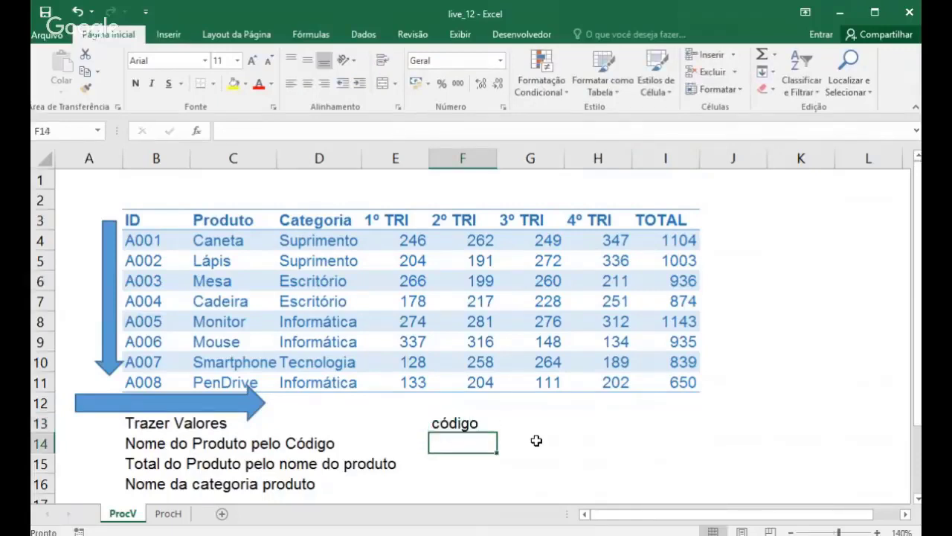
Step: Enter the label produto in F14, below código
text(nome)
key(BackSpace)
key(BackSpace)
key(BackSpace)
key(BackSpace)
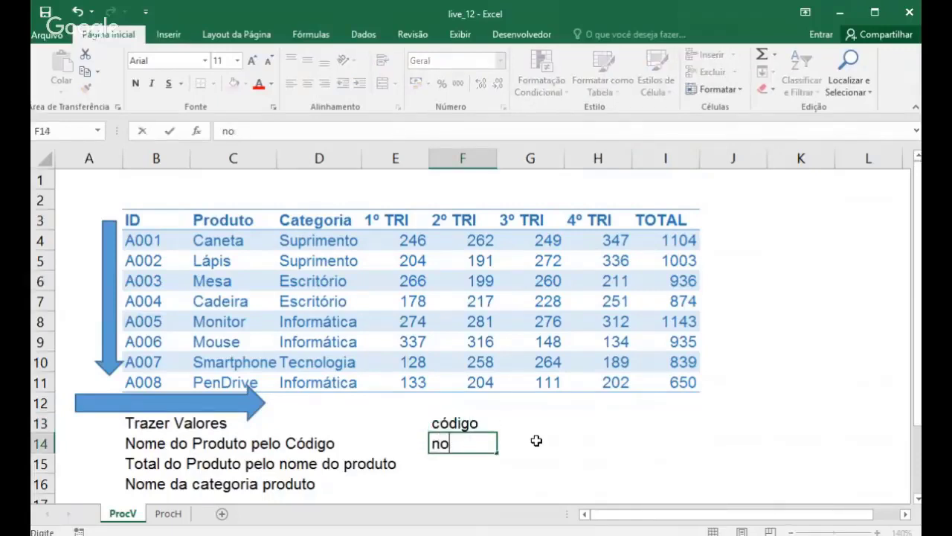
text(produto)
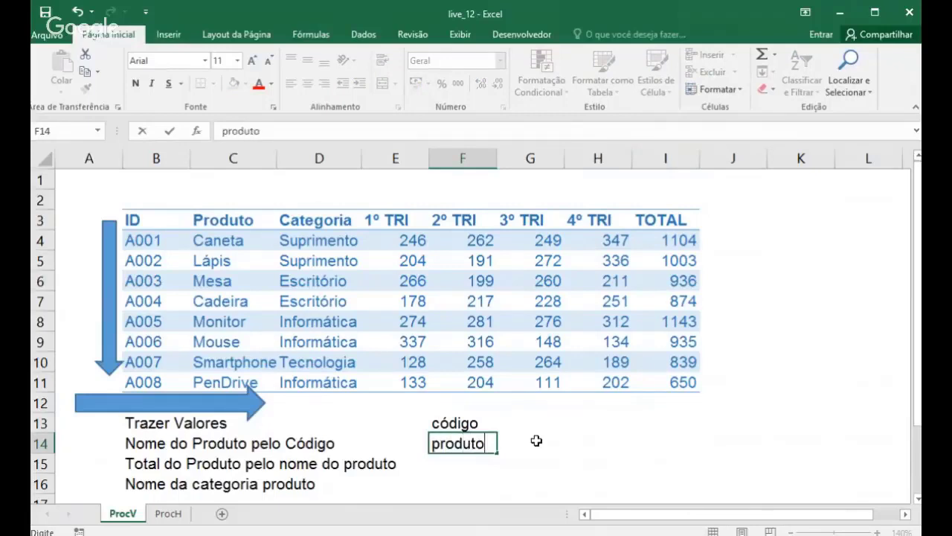
key(Tab)
Step: Enter the product code a001 in G13, beside the código label
key(Up)
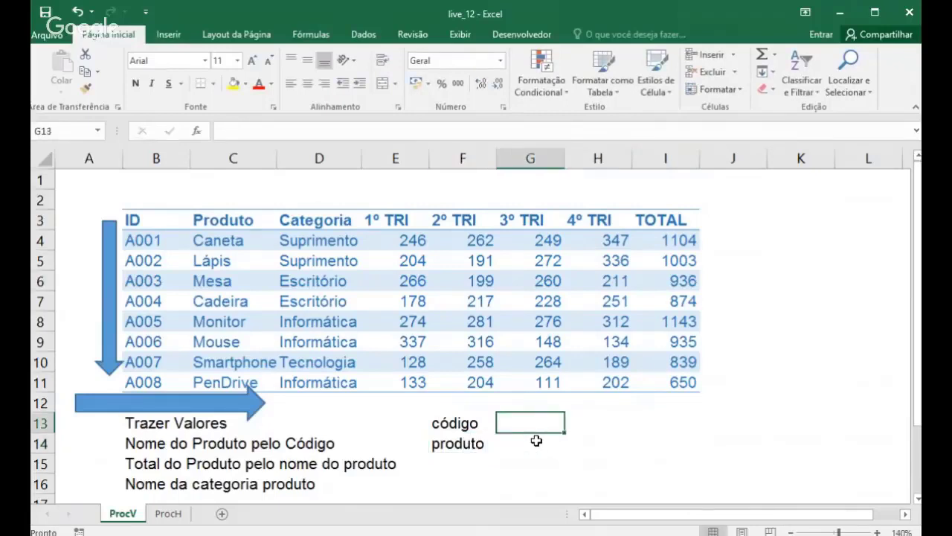
text(a001)
key(Return)
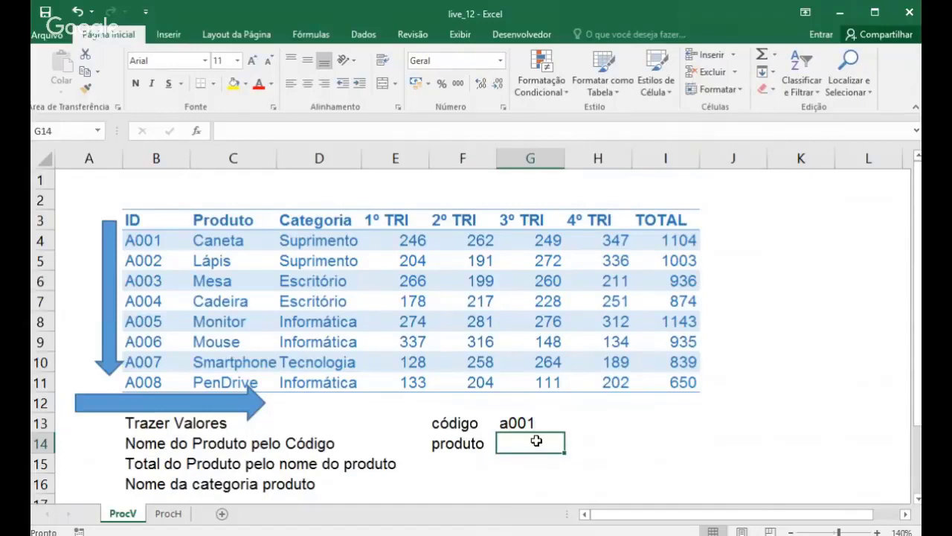
Step: Enter a PROCV formula in G14 that looks up G13 in B3:I11 and returns column 2 with exact match 0
text(=procv)
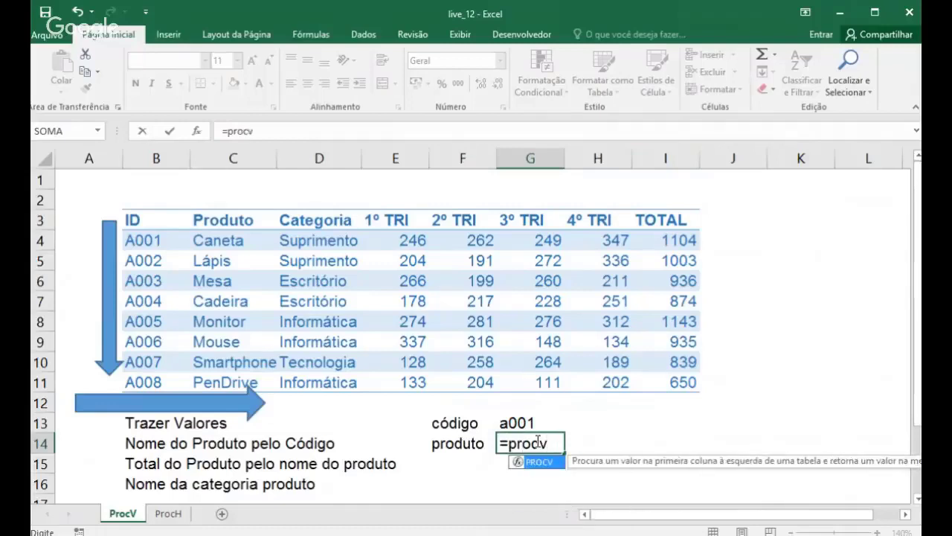
text(()
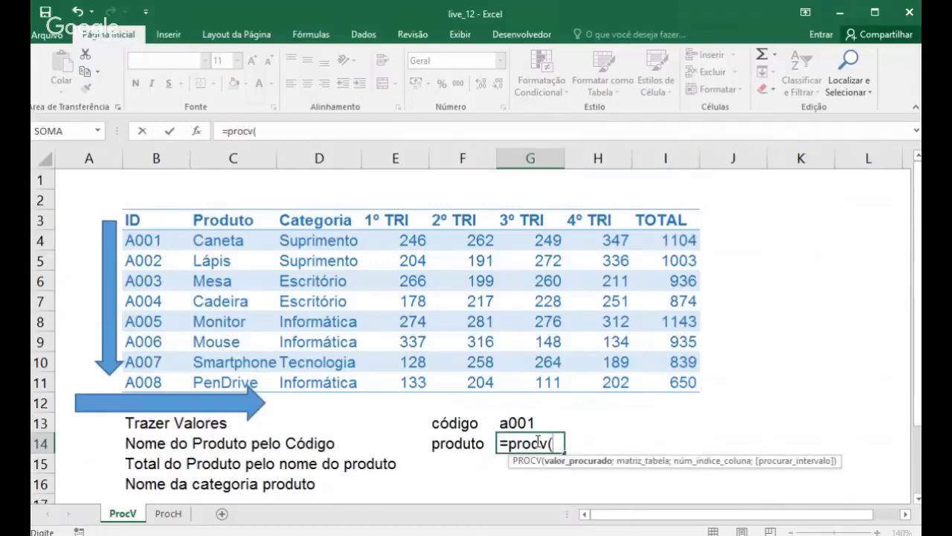
click(521, 422)
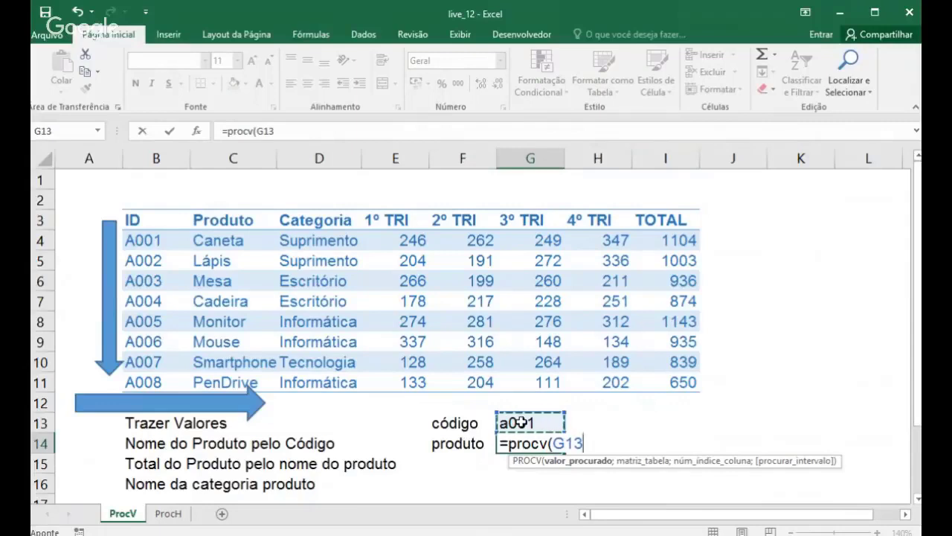
text(;)
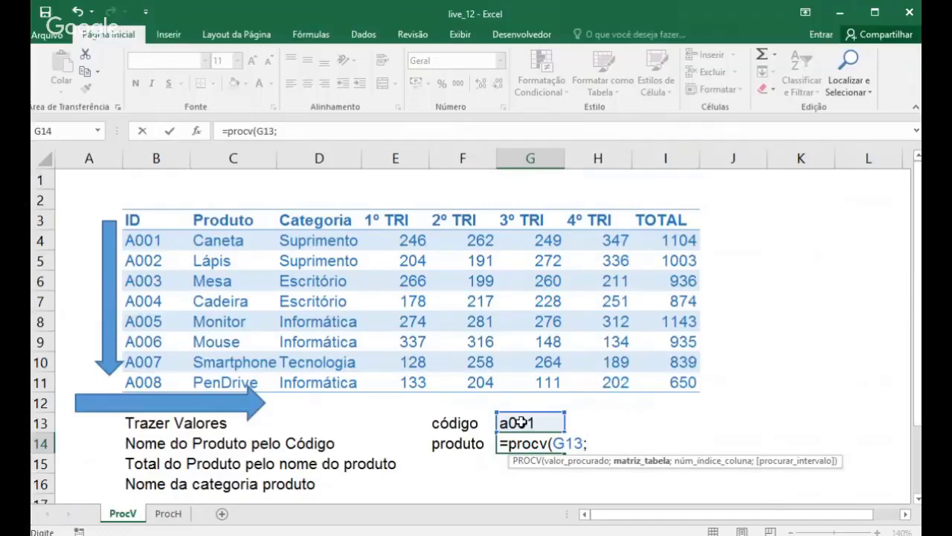
click(162, 220)
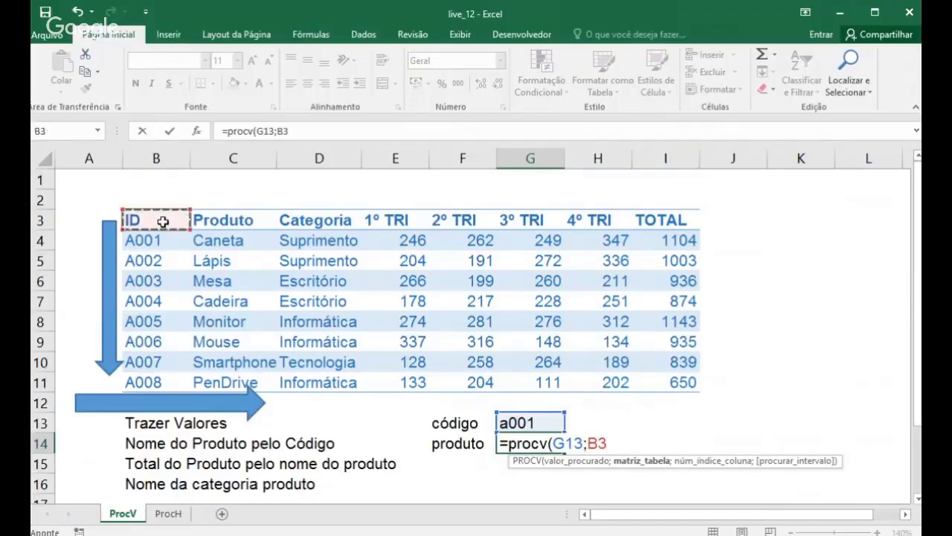
drag(162, 221, 644, 226)
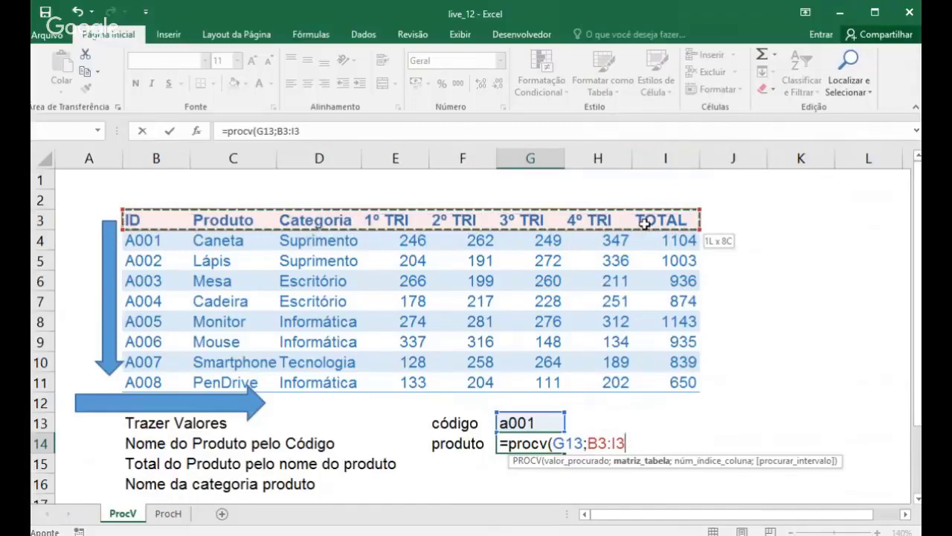
drag(644, 223, 649, 378)
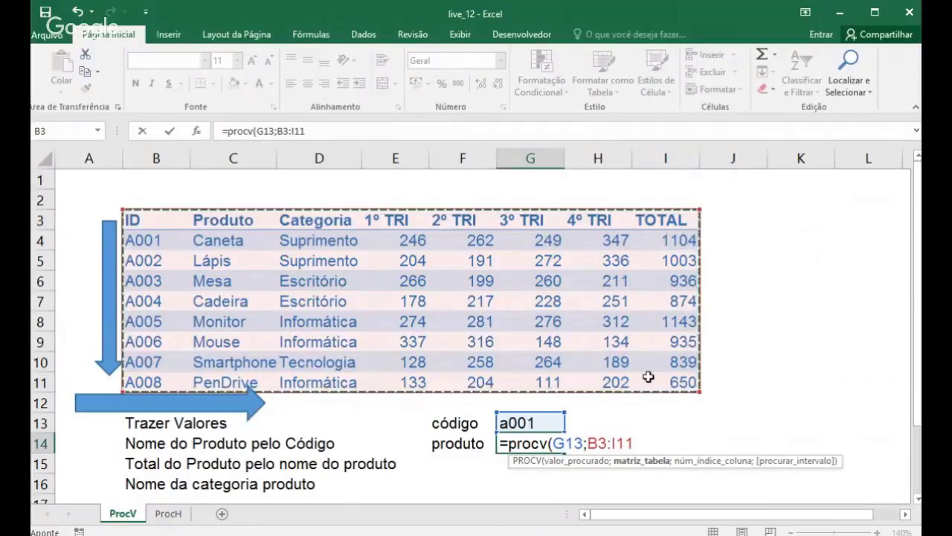
text(;)
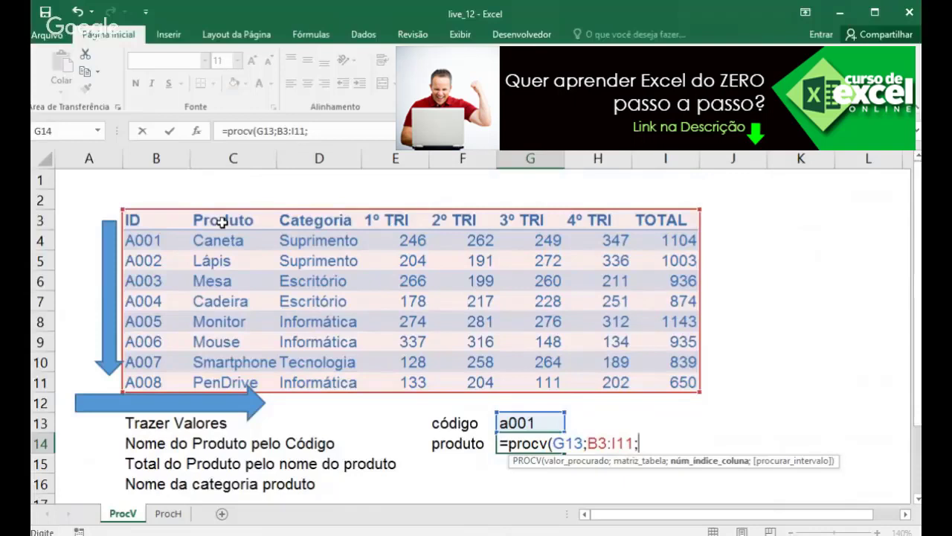
text(2;)
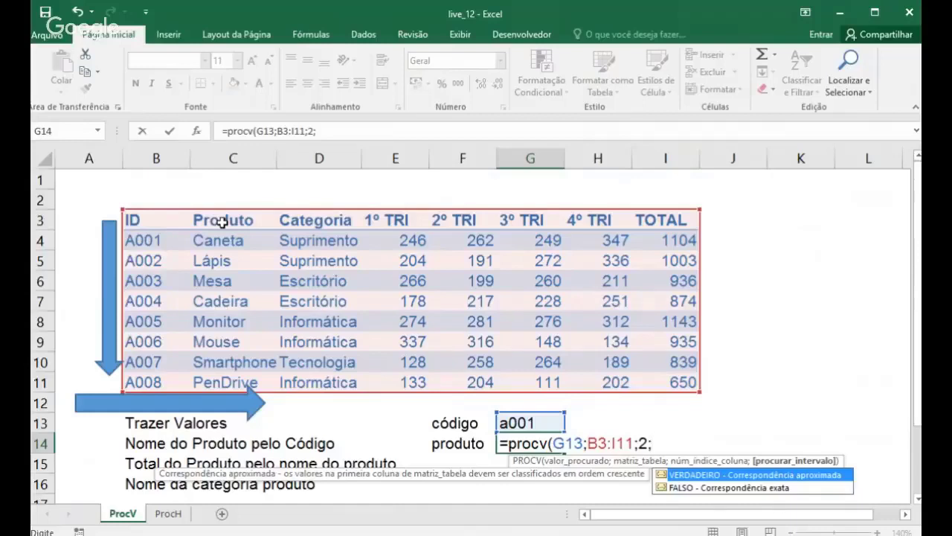
text(0)
key(Return)
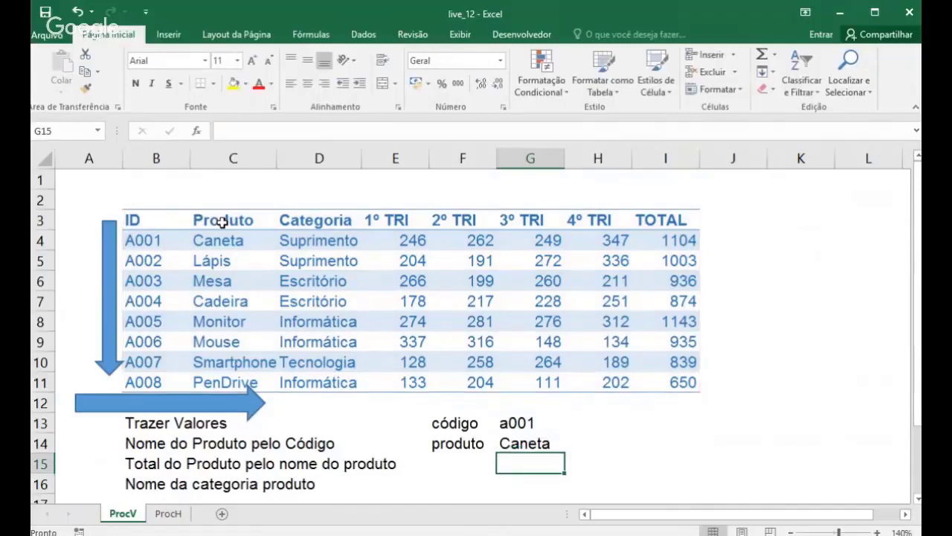
Step: Change the product code in G13 to A002 to test the product name lookup
key(Up)
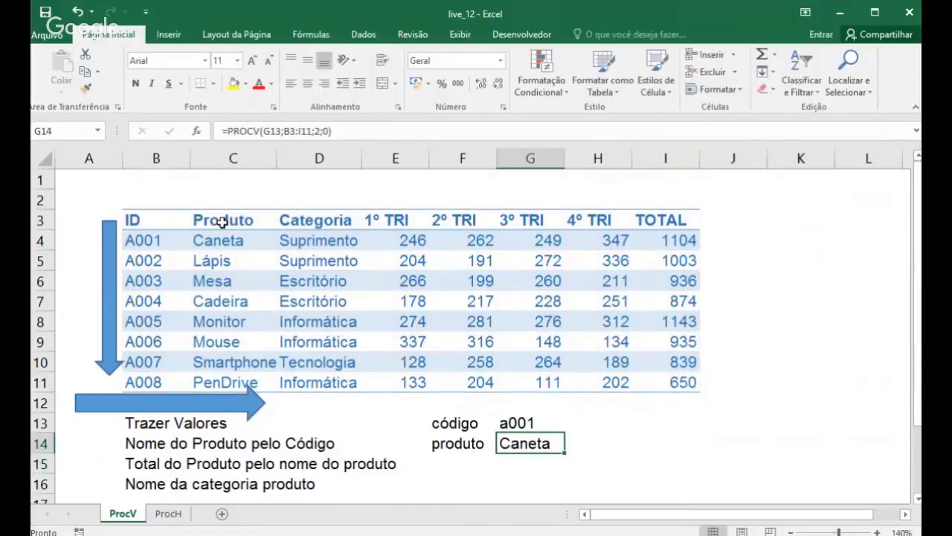
key(Up)
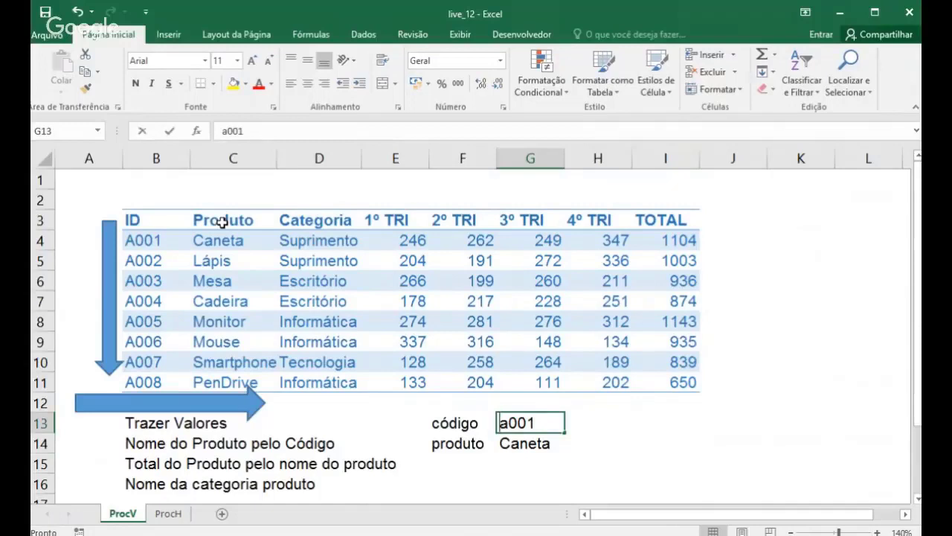
text(A00)
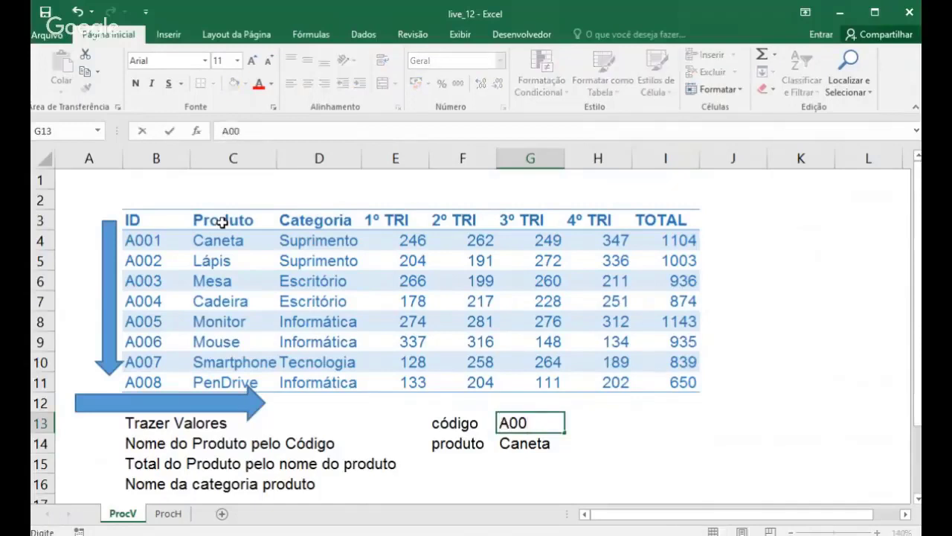
text(2)
key(Return)
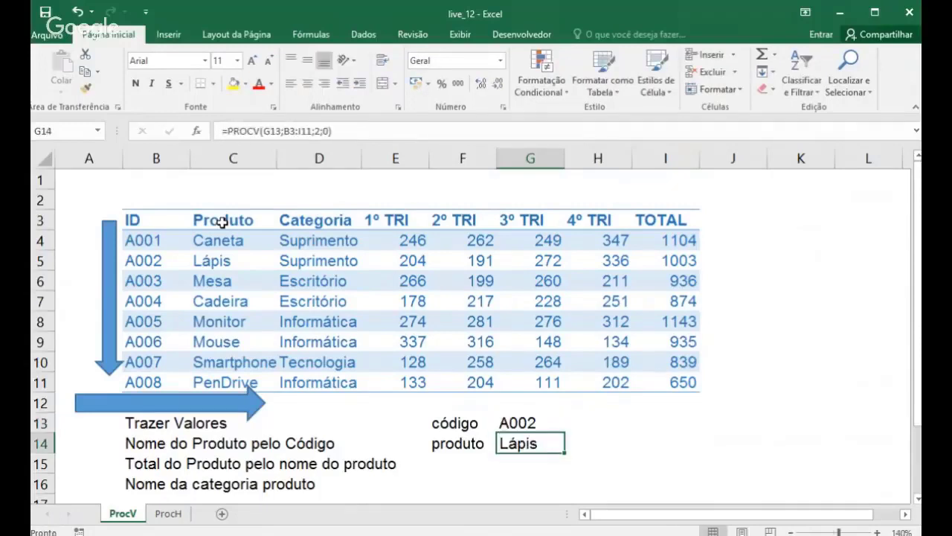
Step: Set the product code in G13 to a008
key(Up)
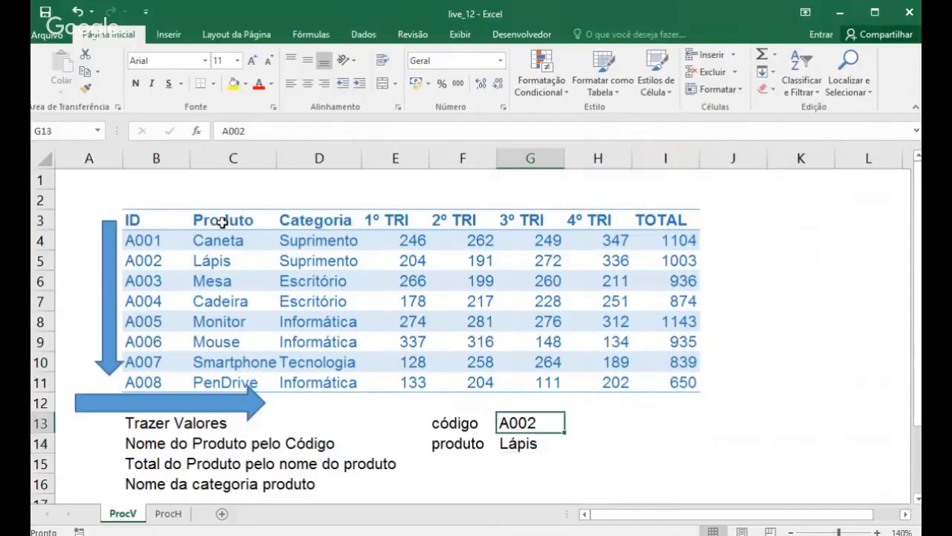
text(0aa)
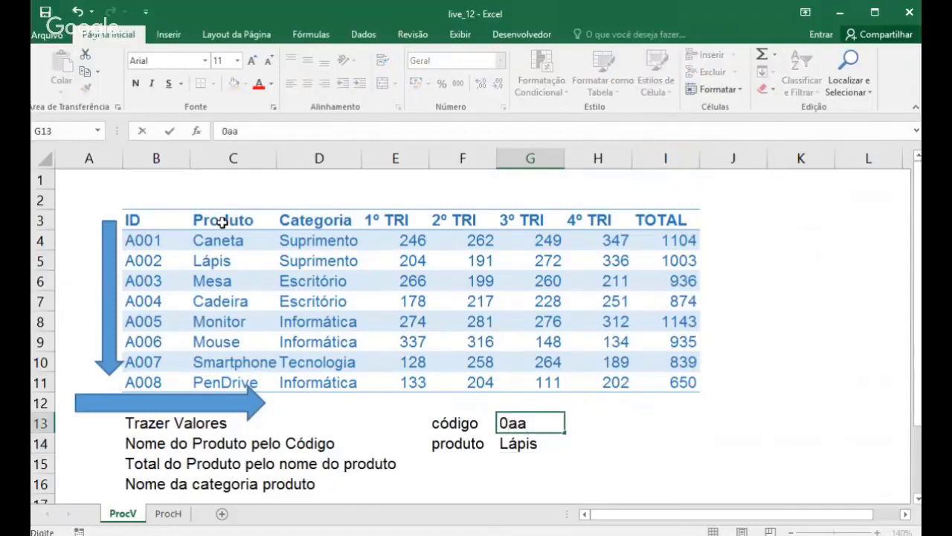
key(BackSpace)
key(BackSpace)
key(BackSpace)
text(a008)
key(Return)
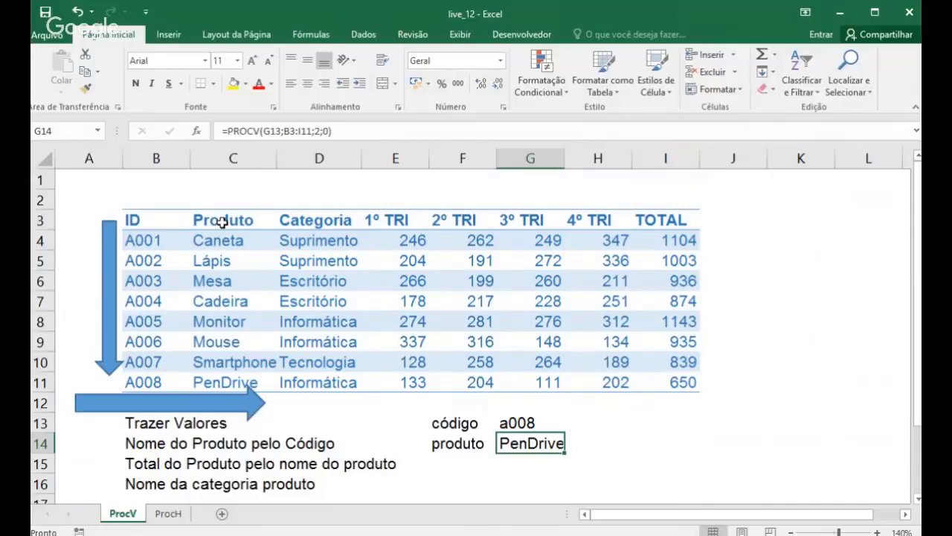
Step: Enter the heading TOTAL in J13 for the lookup of a product's total
key(Down)
key(Left)
key(Left)
key(Left)
key(Left)
key(Left)
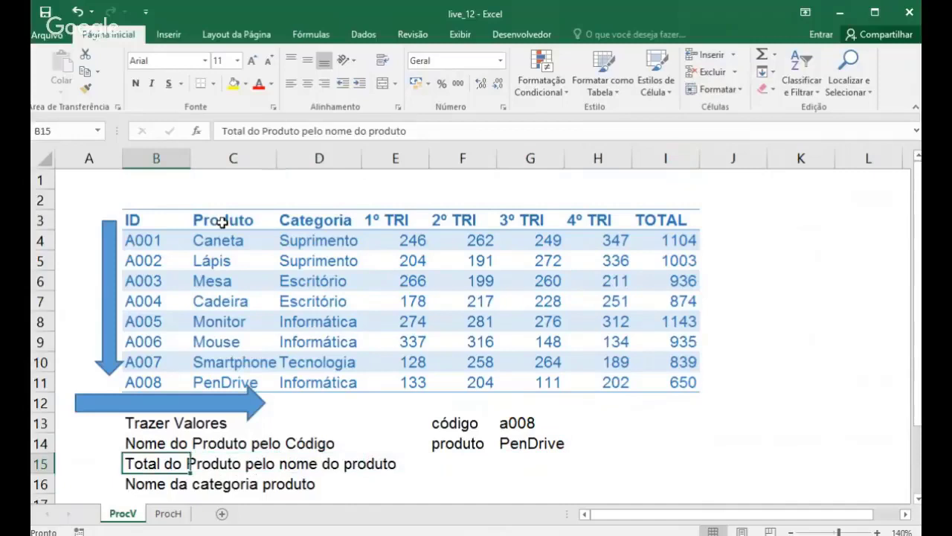
key(Right)
key(Right)
key(Right)
key(Right)
key(Right)
key(Right)
key(Right)
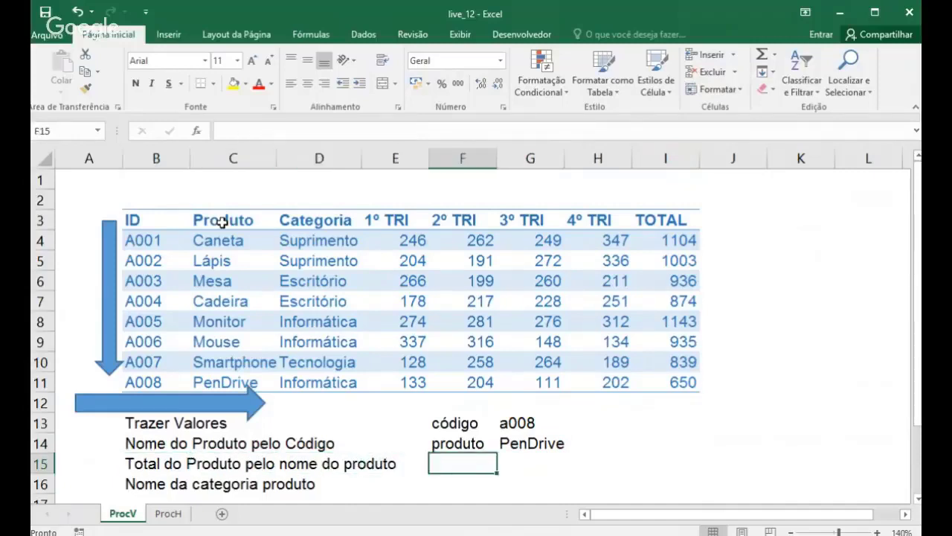
key(Up)
key(Up)
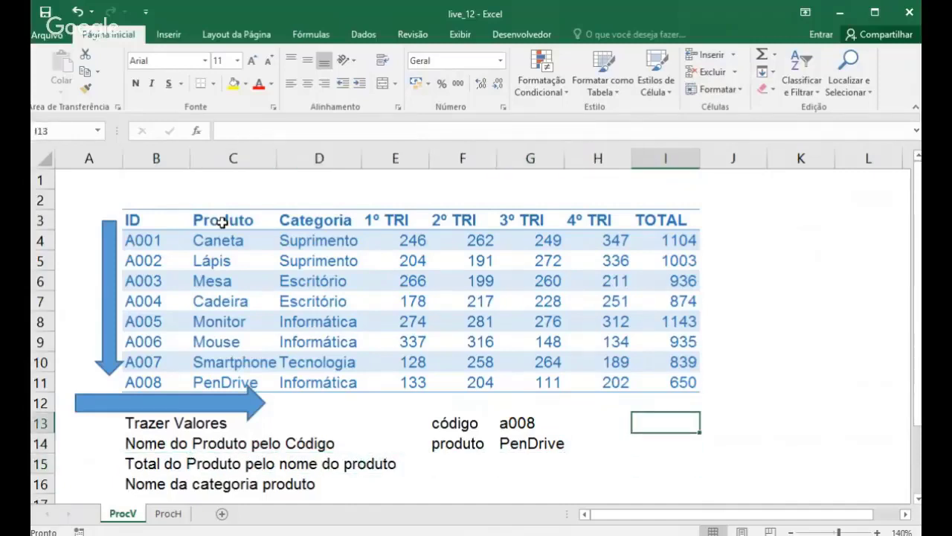
key(Right)
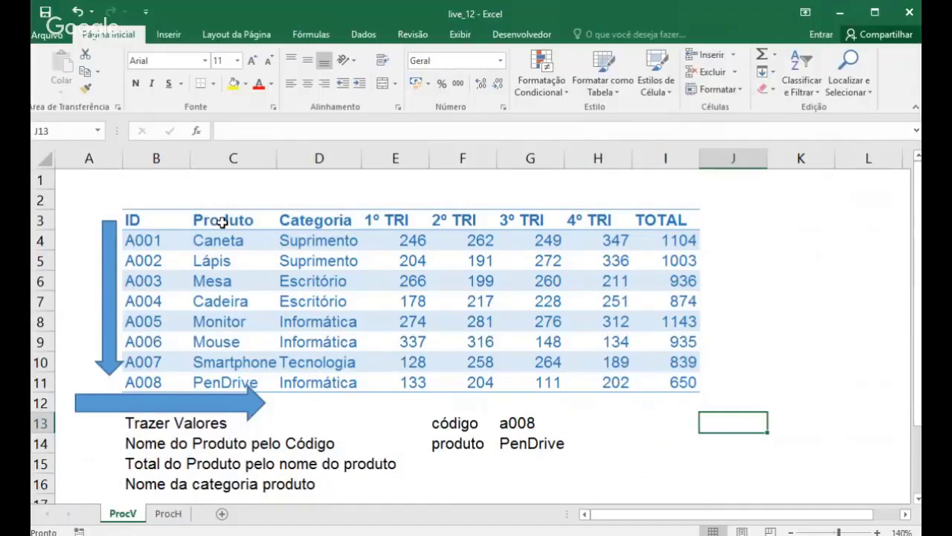
text(T)
key(BackSpace)
text(TOT)
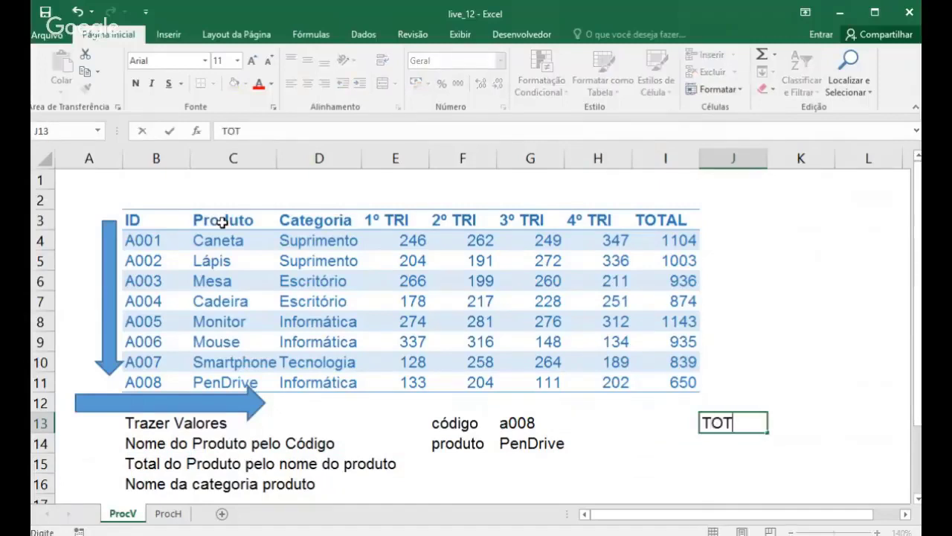
text(AL)
Step: Enter the heading Nome in I13 and the product name Mesa in I14 below it
key(Left)
text(Nome)
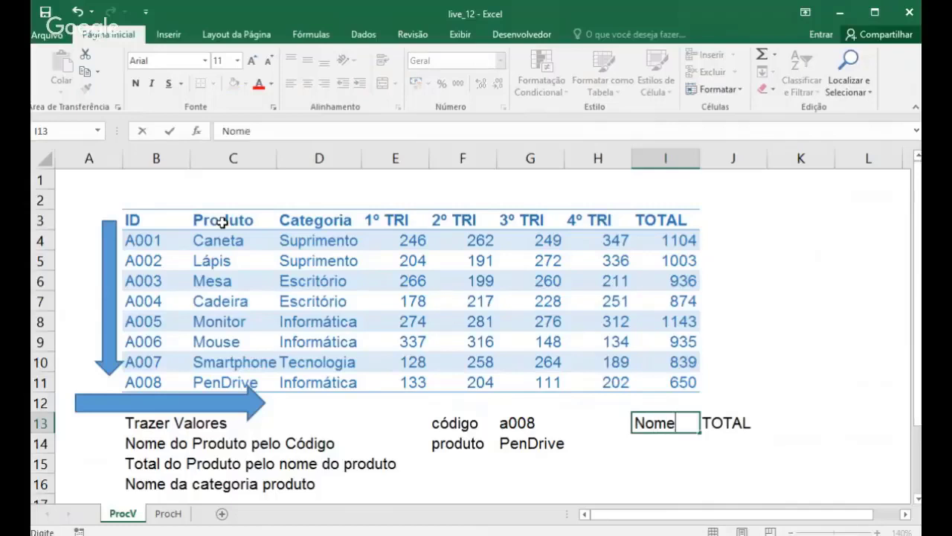
key(Return)
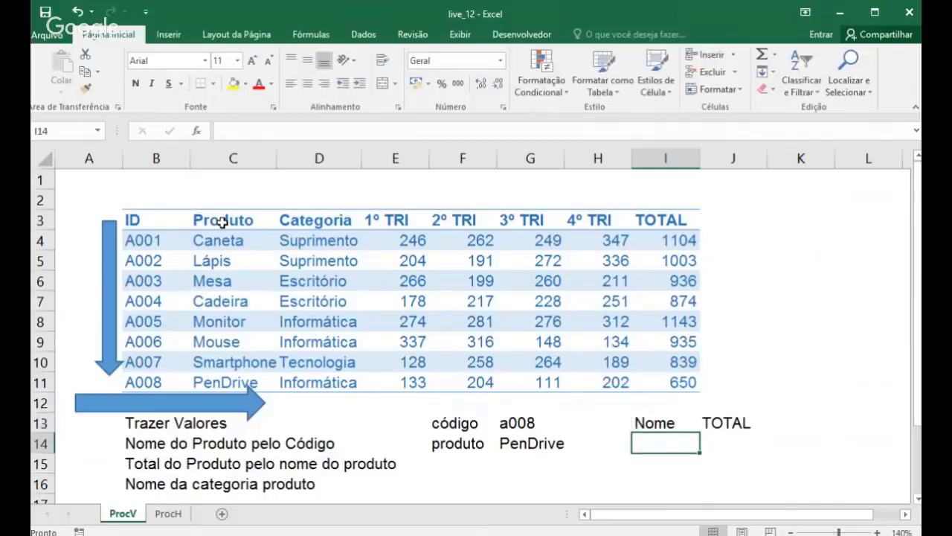
text(Mesa)
key(Tab)
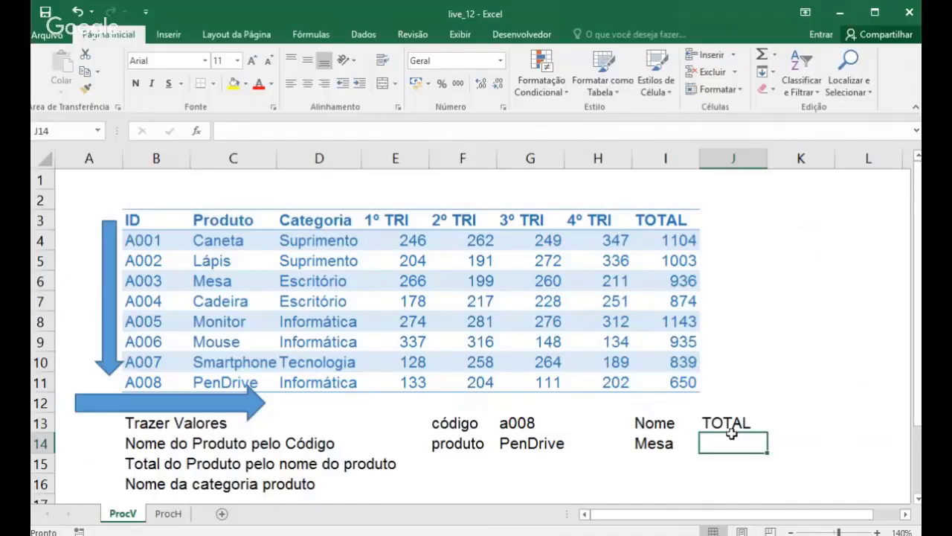
text(=pro)
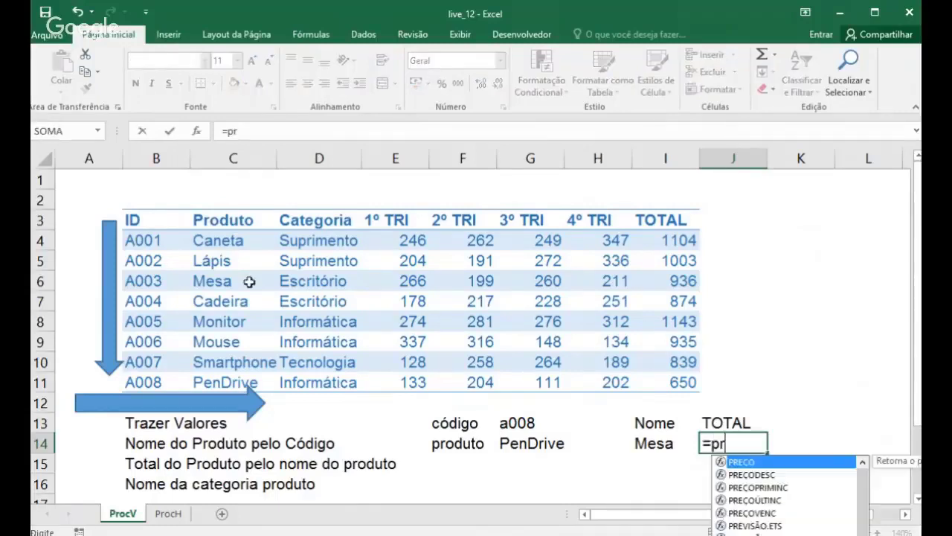
key(BackSpace)
key(BackSpace)
key(BackSpace)
key(BackSpace)
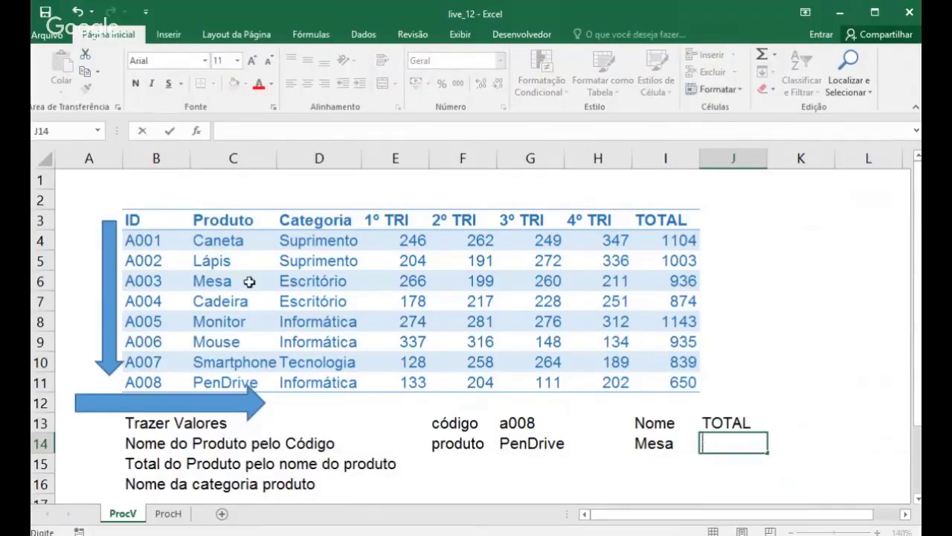
Step: Enter a PROCV formula in J14 that looks up I14 in C3:I11 and returns column 7 with exact match 0
text(=procv)
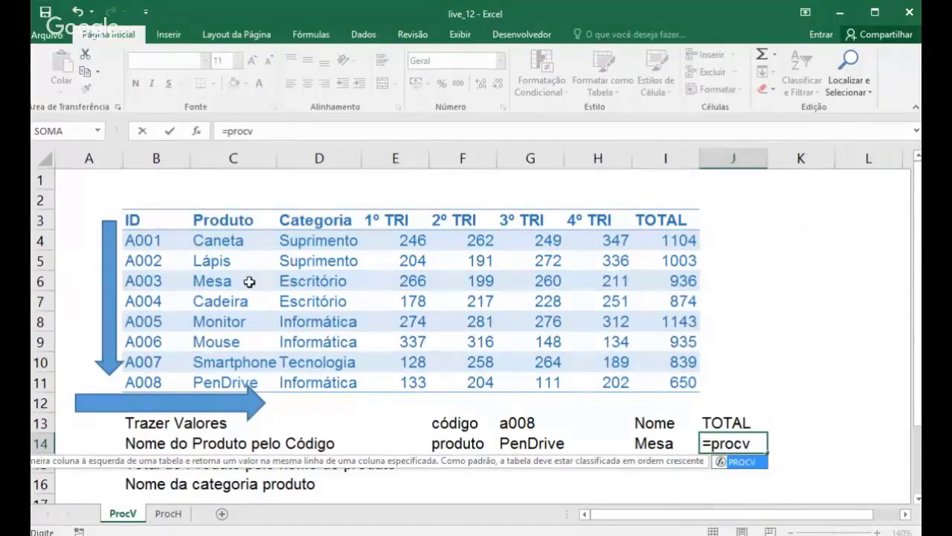
text(()
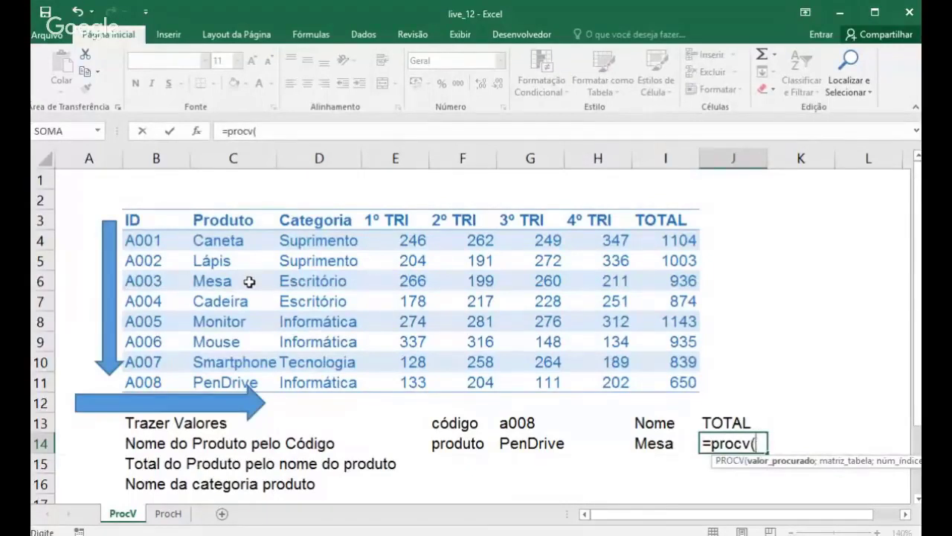
click(649, 443)
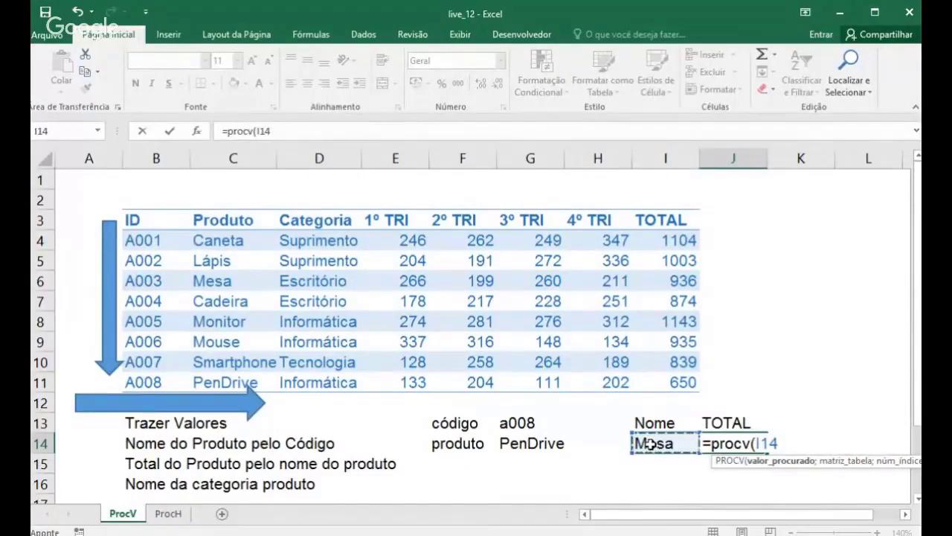
text(;)
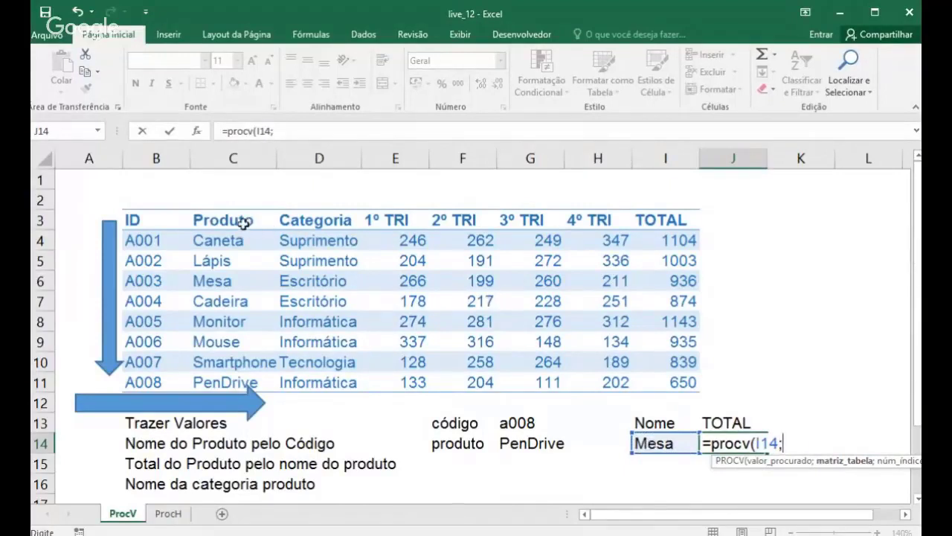
drag(250, 223, 669, 382)
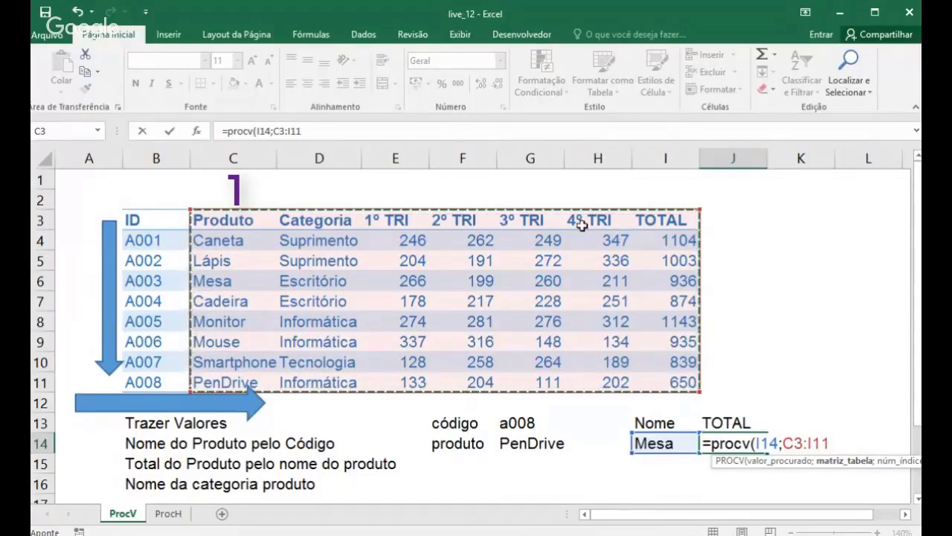
text(;7;)
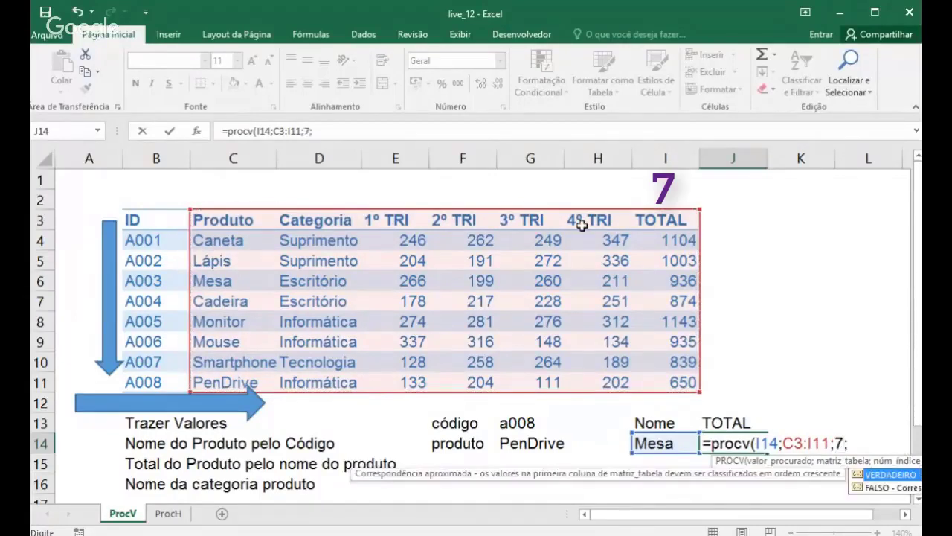
text(0)
key(ctrl+Return)
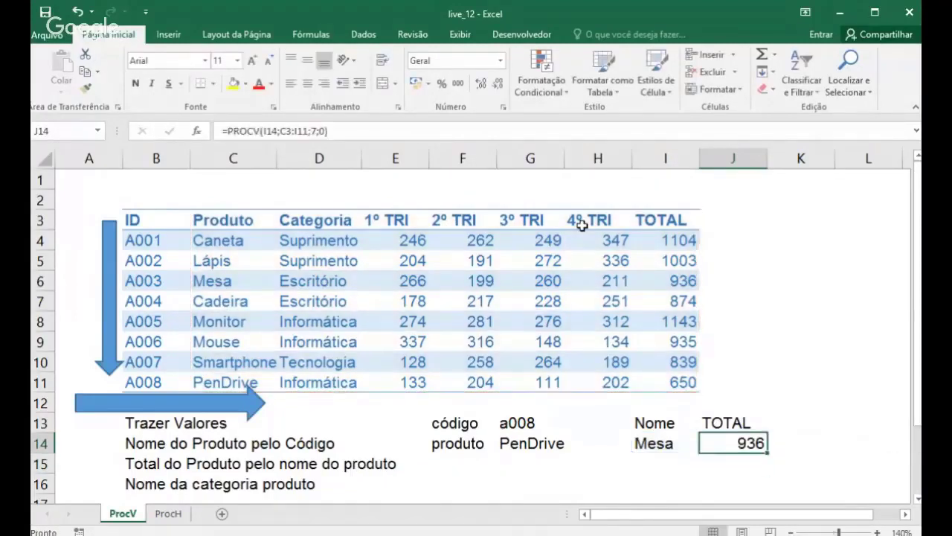
key(Left)
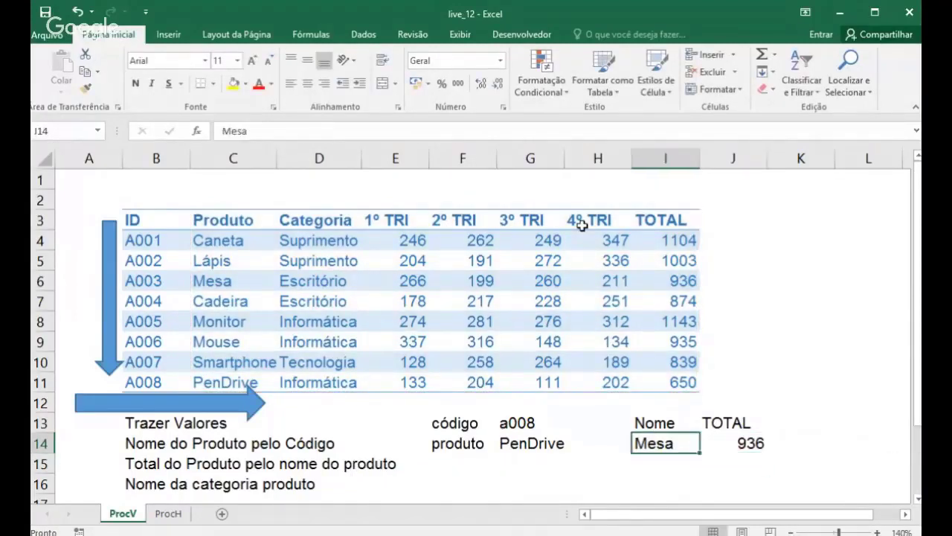
Step: Try the total lookup with other product names in I14: Monitor, Pendrive and finally Smartphone
text(Monitor)
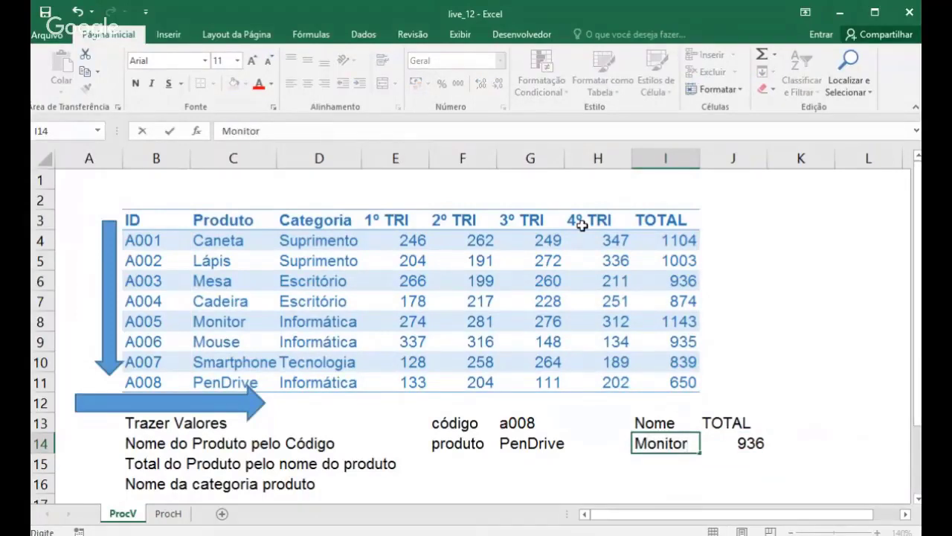
key(Return)
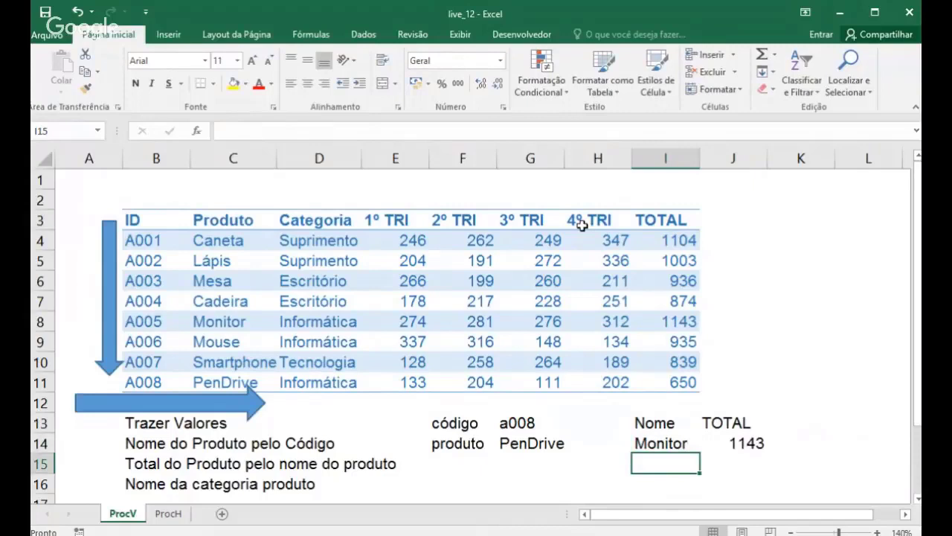
key(Up)
text(P)
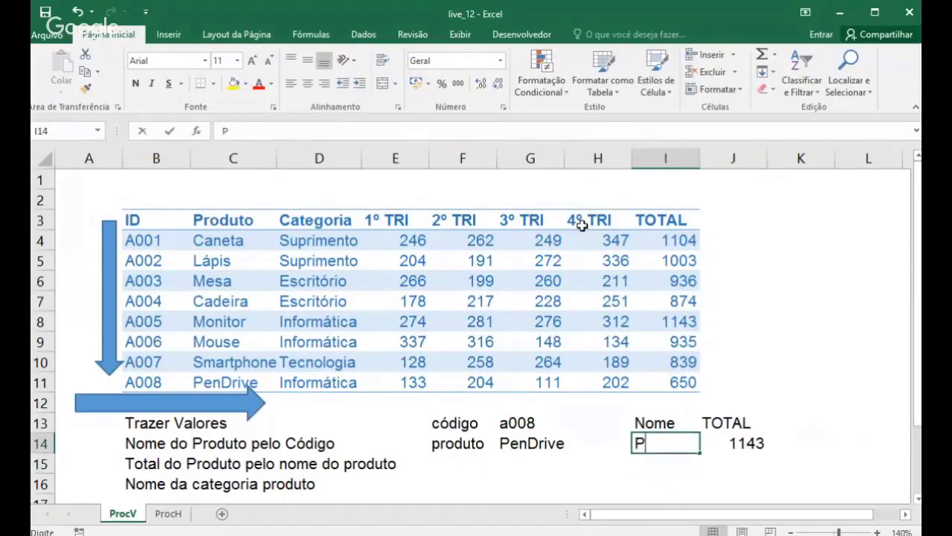
text(endrive)
key(Return)
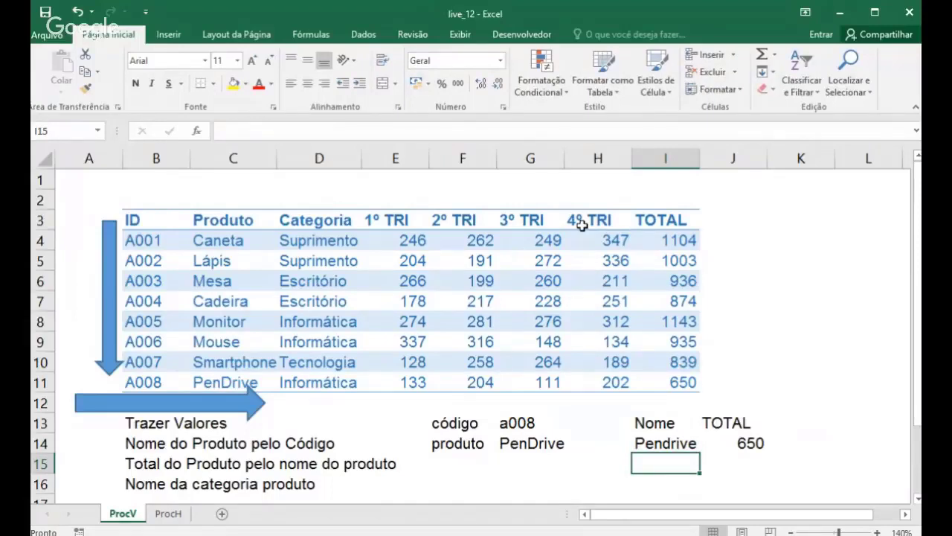
key(Up)
text(Smartphone)
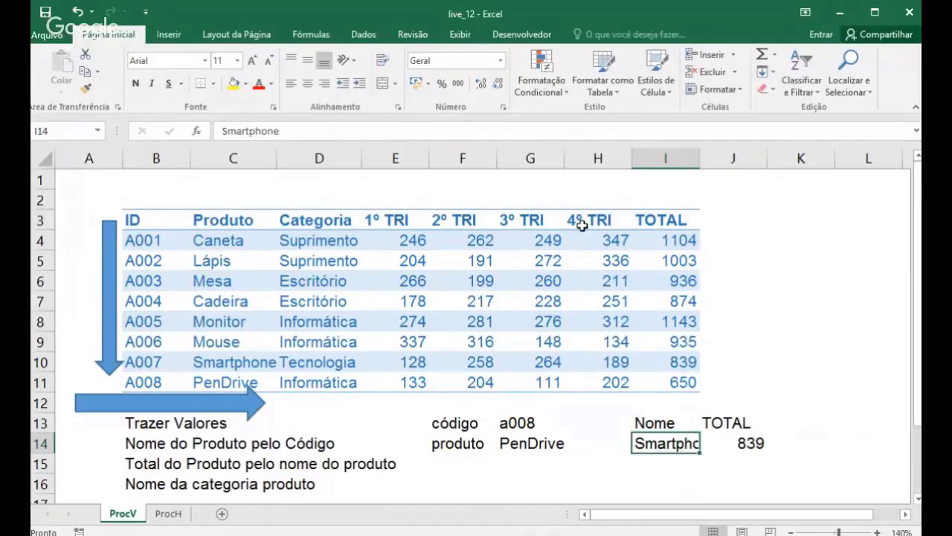
Step: Enter the heading Produto in F16 for the category lookup
key(Down)
key(Left)
key(Down)
key(Left)
key(Left)
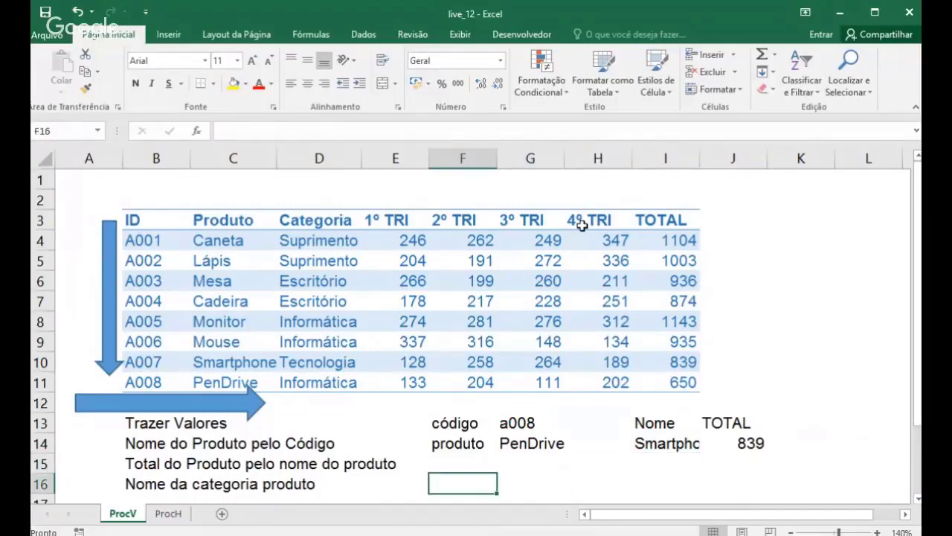
key(Up)
key(Down)
text(OP)
key(BackSpace)
key(BackSpace)
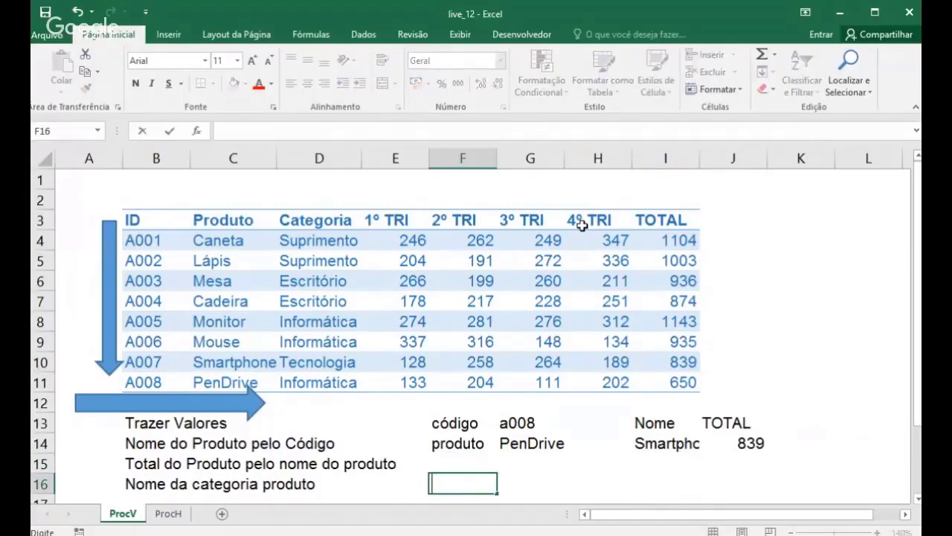
text(Produto)
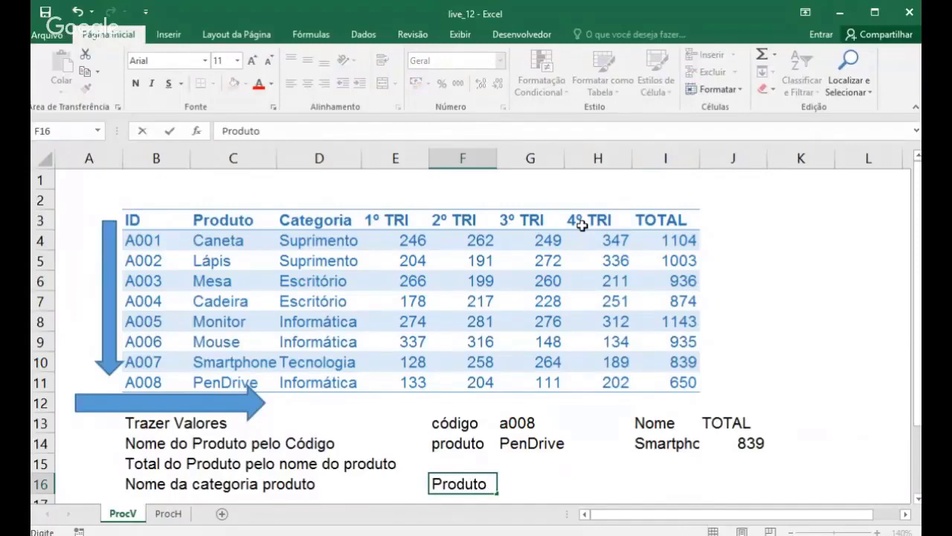
key(Return)
Step: Enter the heading Categoria in G16 and the product name Mouse in F17
key(Up)
key(Up)
key(Right)
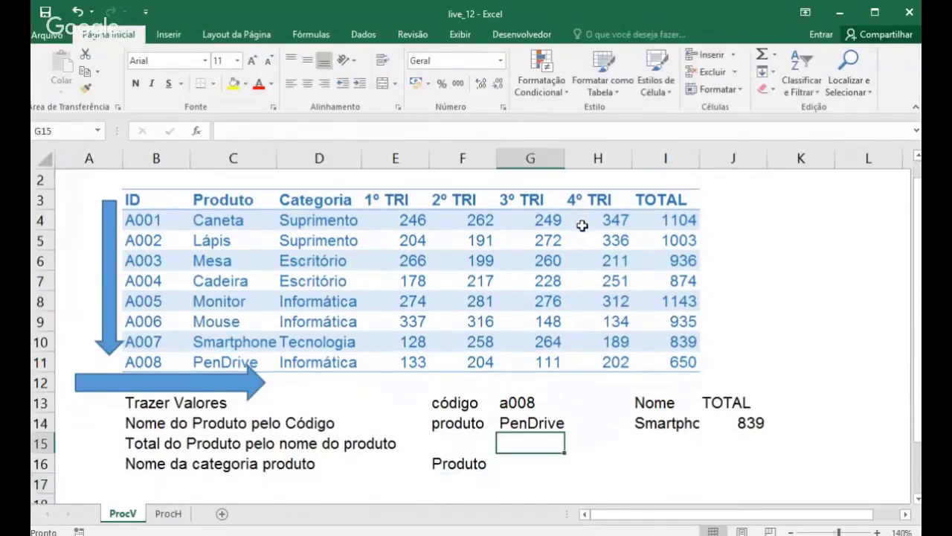
key(Down)
text(Categoria)
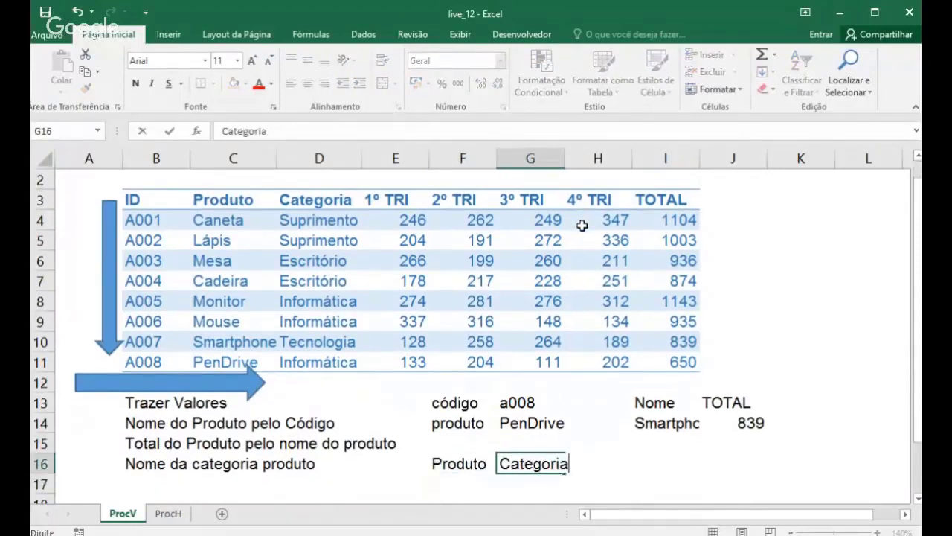
key(Return)
key(Left)
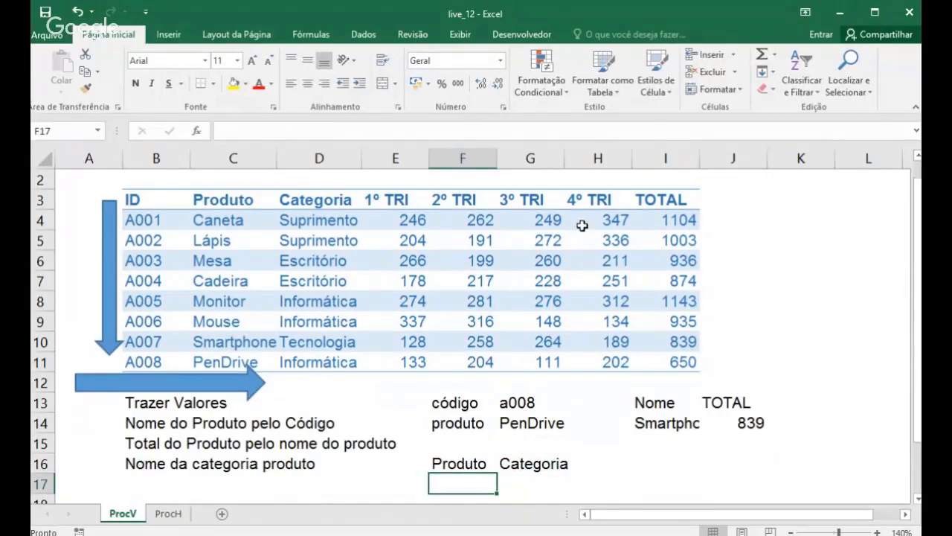
text(Mouse)
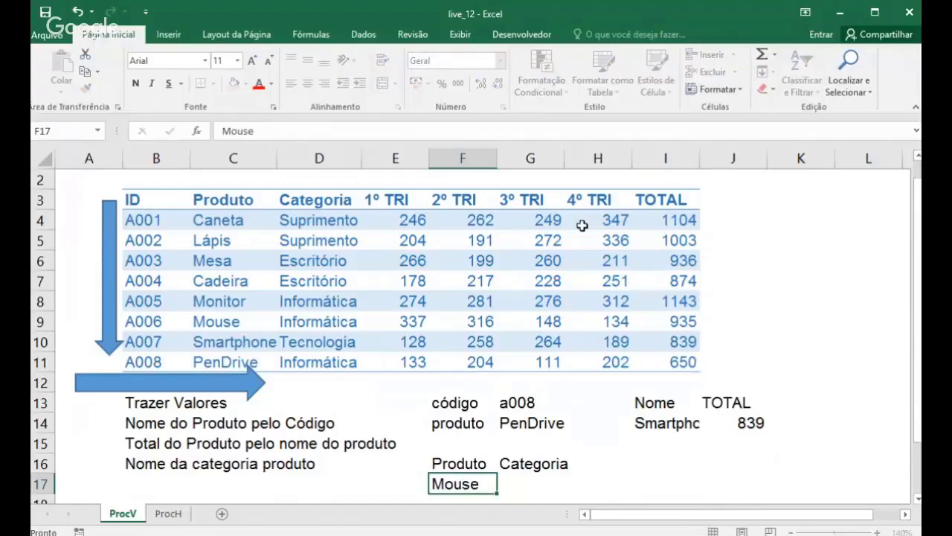
key(Return)
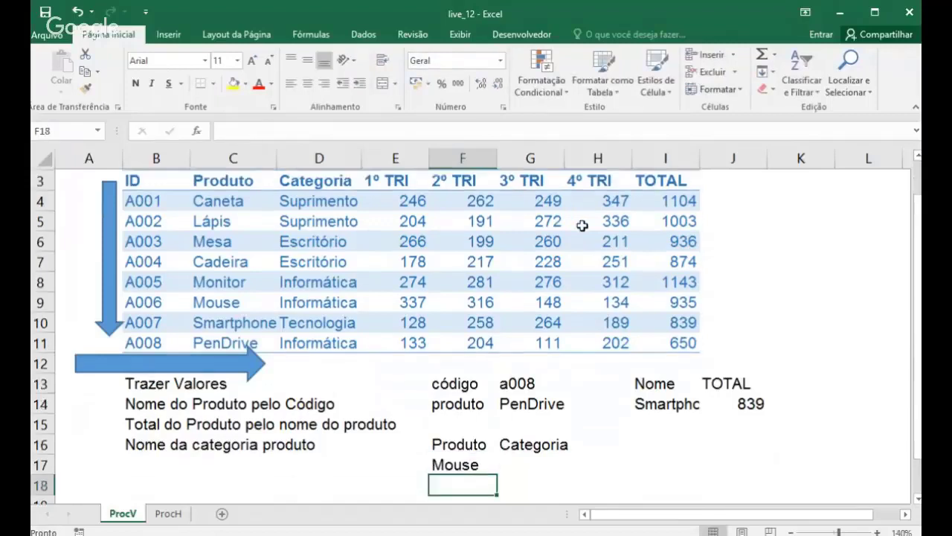
Step: Enter a PROCV formula in G17 that looks up F17 in C3:D11 and returns column 2 with exact match 0
key(Up)
key(Right)
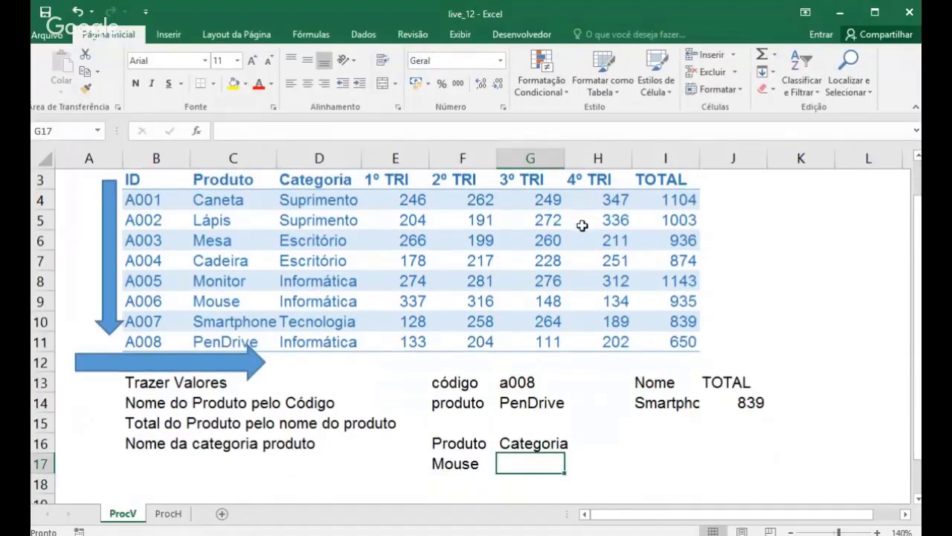
text(=procv()
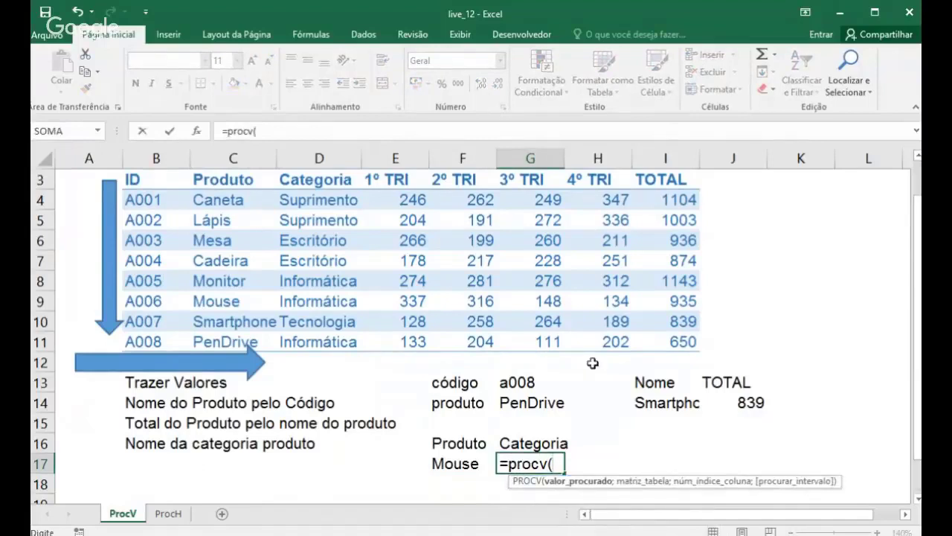
click(467, 466)
text(;)
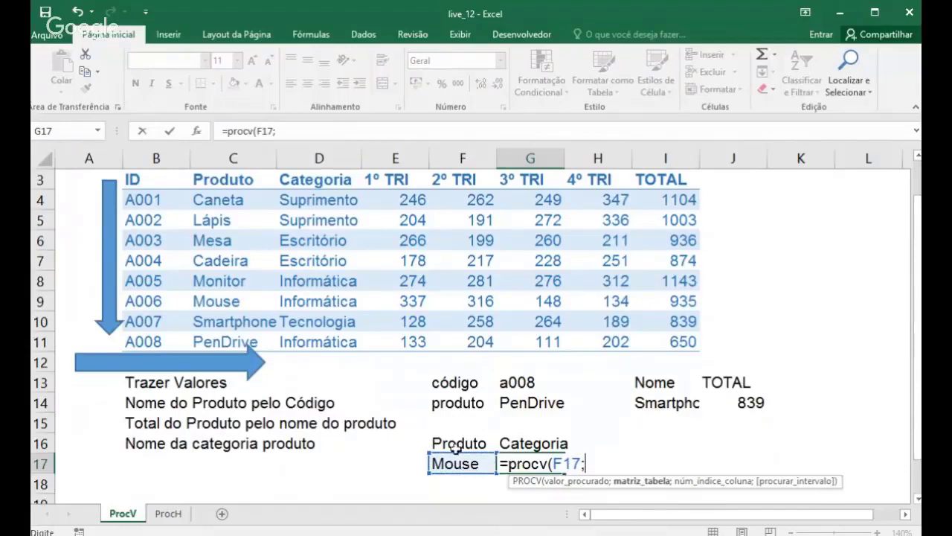
drag(228, 185, 328, 342)
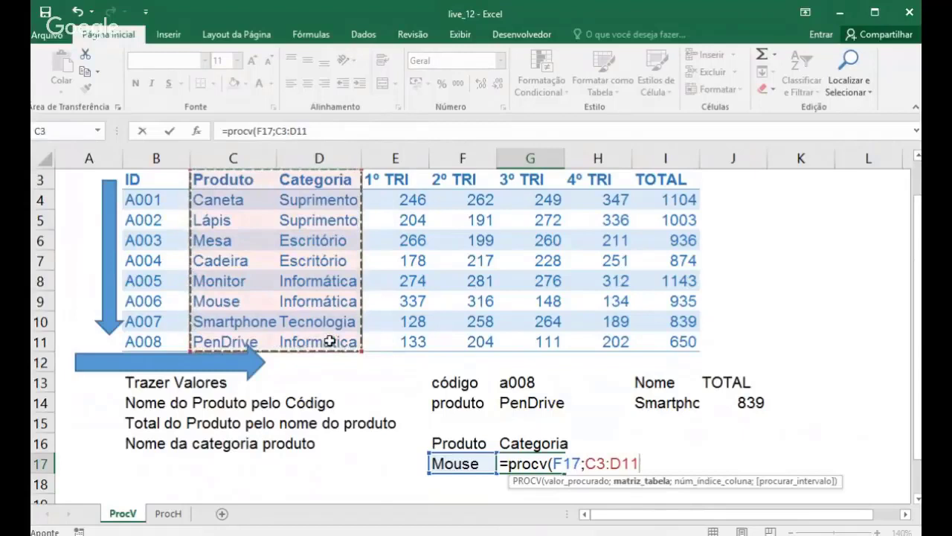
text(;)
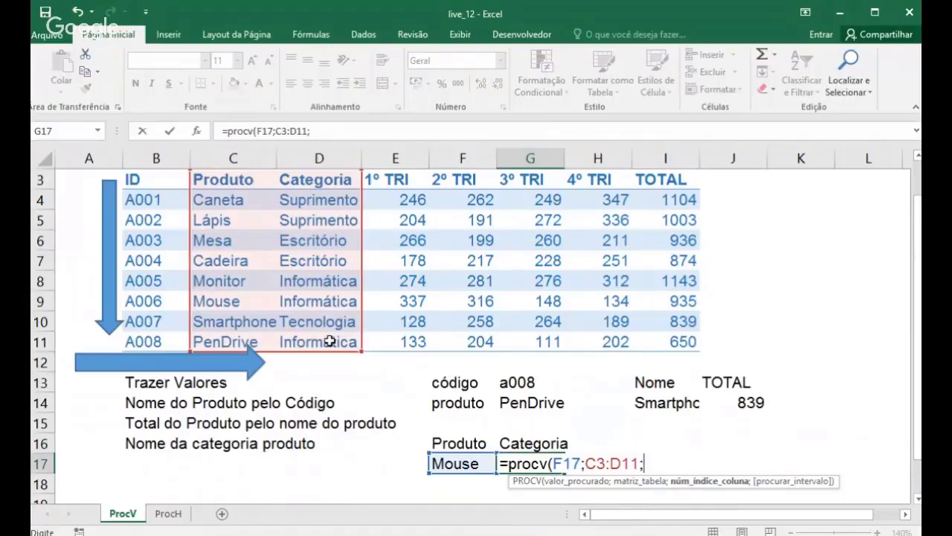
text(2)
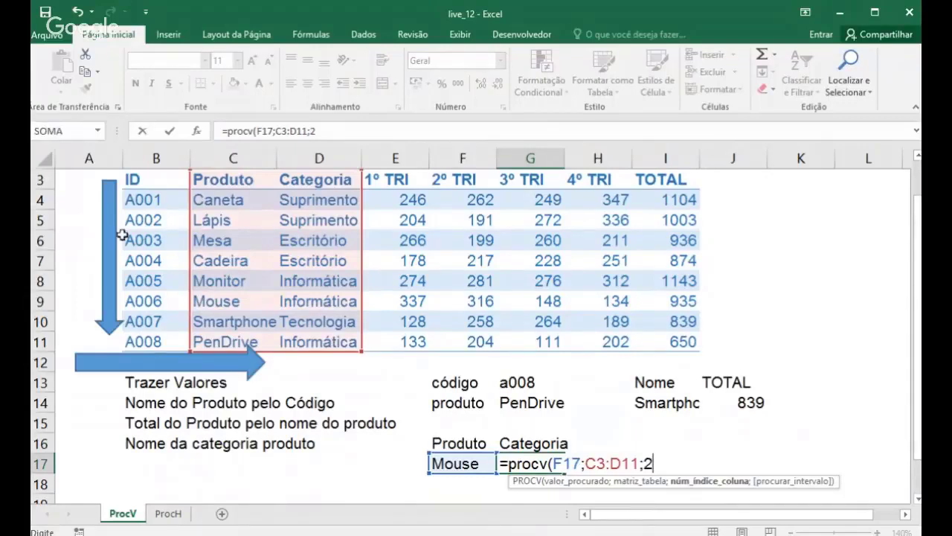
scroll(122, 235, up, 1)
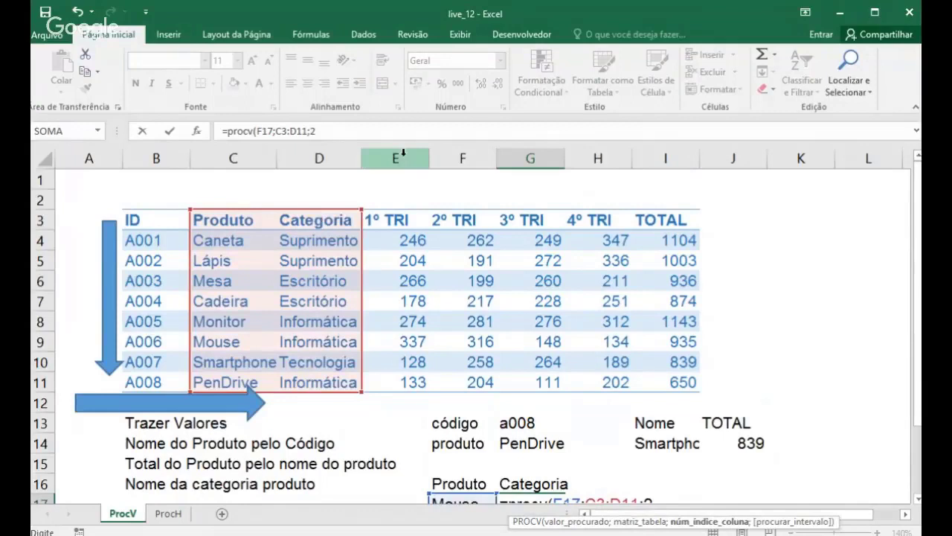
scroll(482, 162, down, 1)
scroll(578, 259, down, 2)
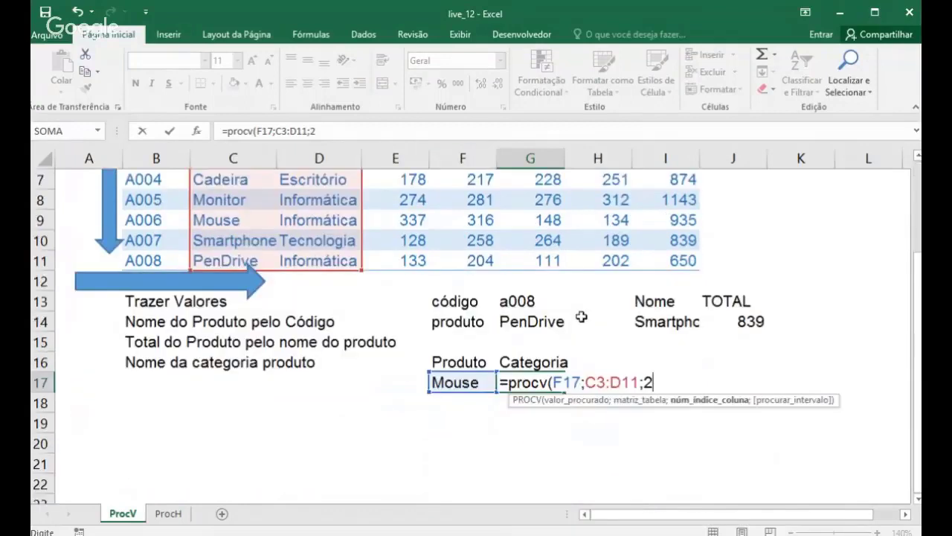
text(;0)
key(Return)
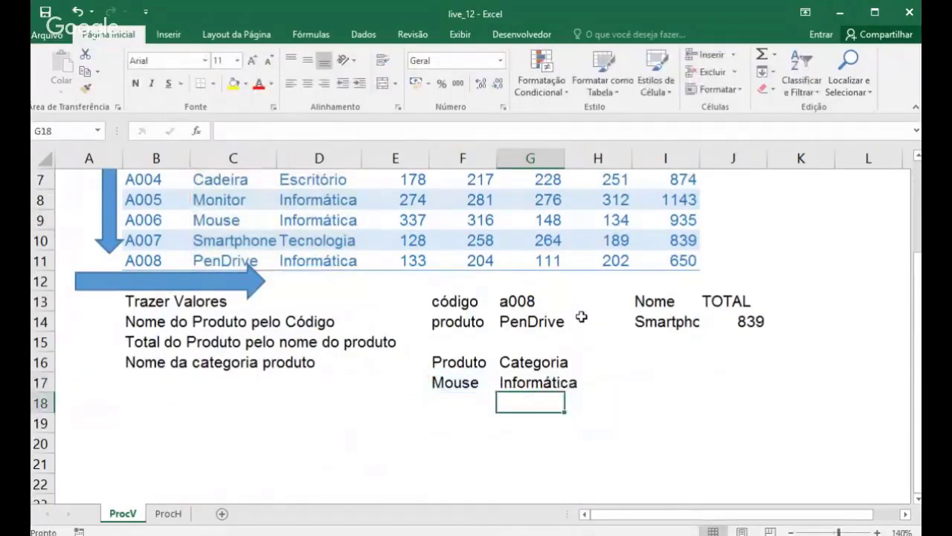
Step: Try the category lookup with other product names in F17: Pendrive and finally Cadeira
key(Up)
key(Left)
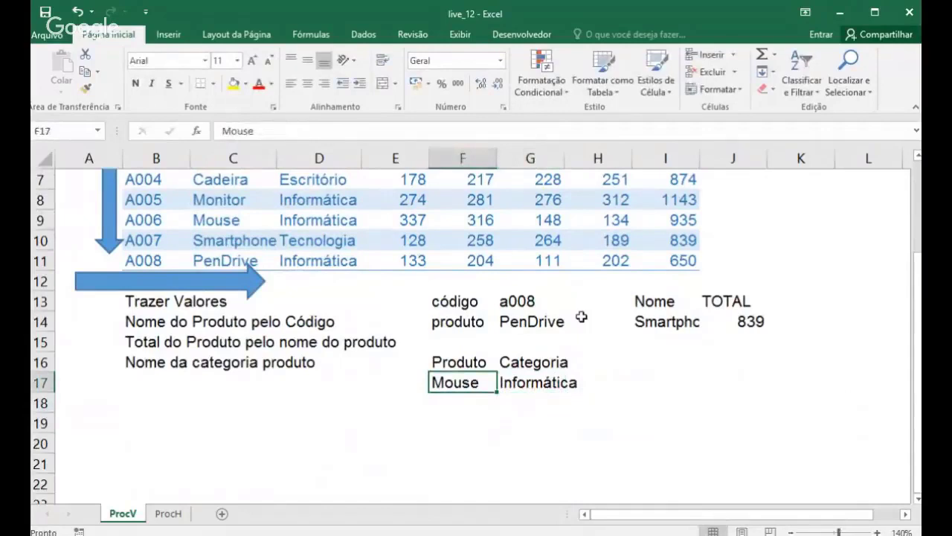
text(Pendrive)
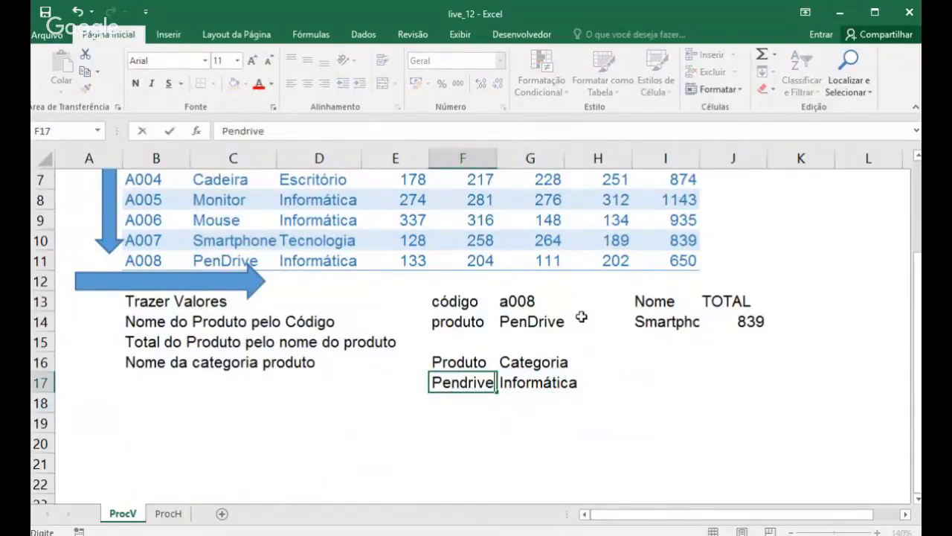
key(Return)
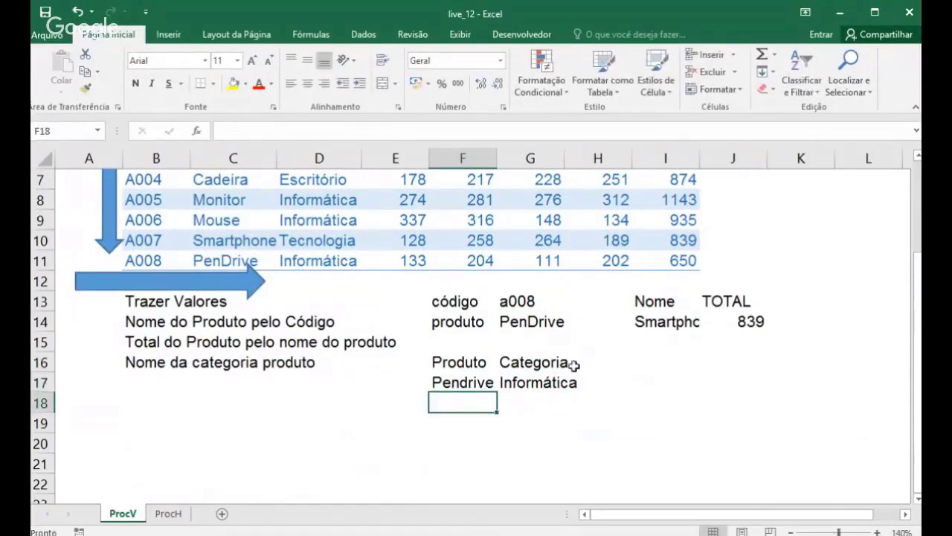
click(482, 381)
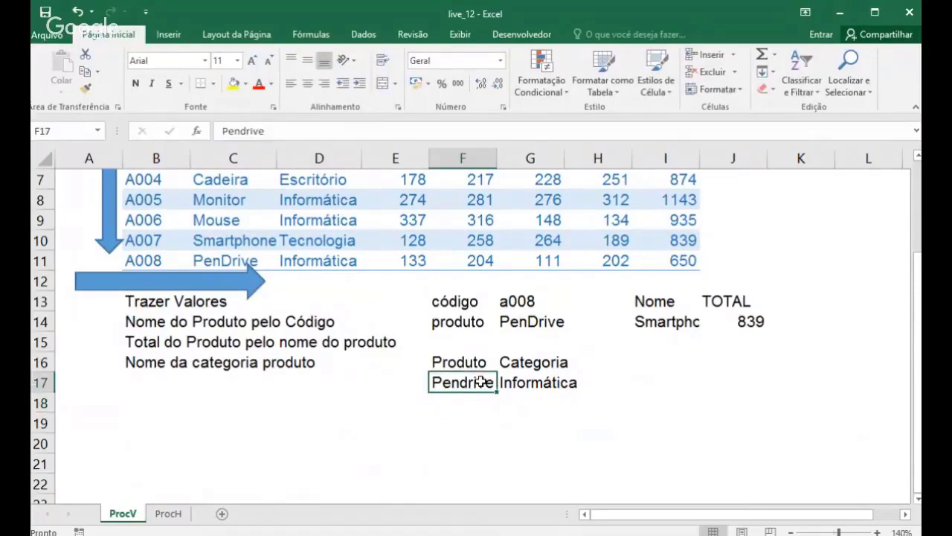
text(Cadeir)
text(a)
key(Return)
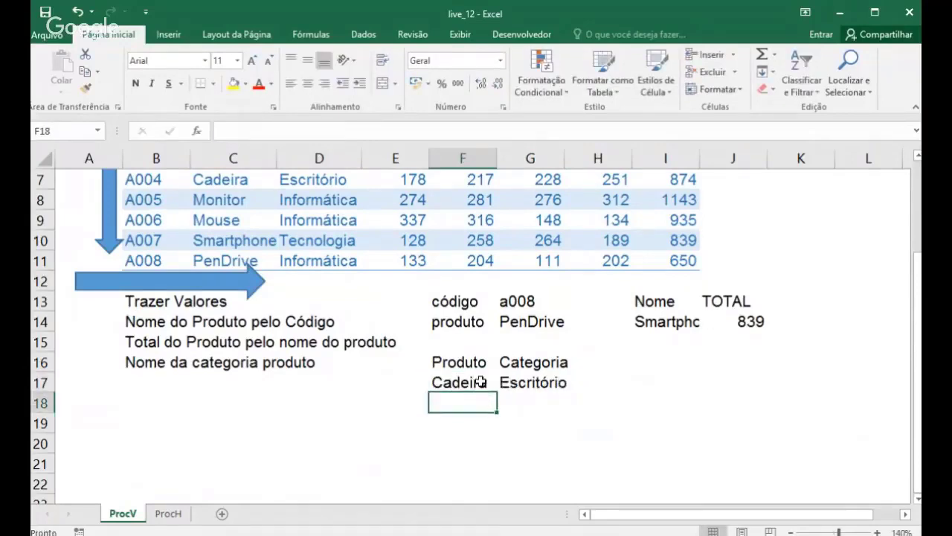
scroll(481, 382, up, 1)
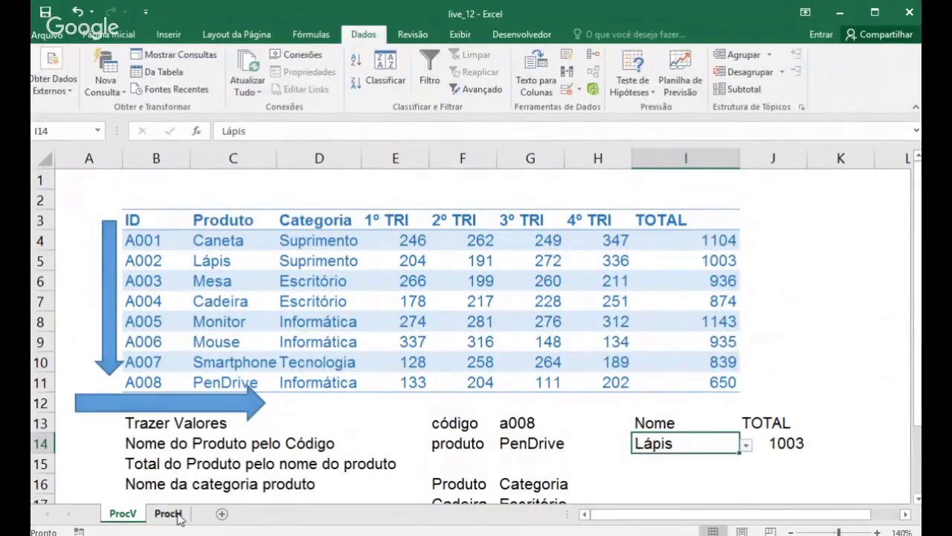
Step: Open the ProcH sheet, zoom it to 140% and narrow the empty column A
click(169, 513)
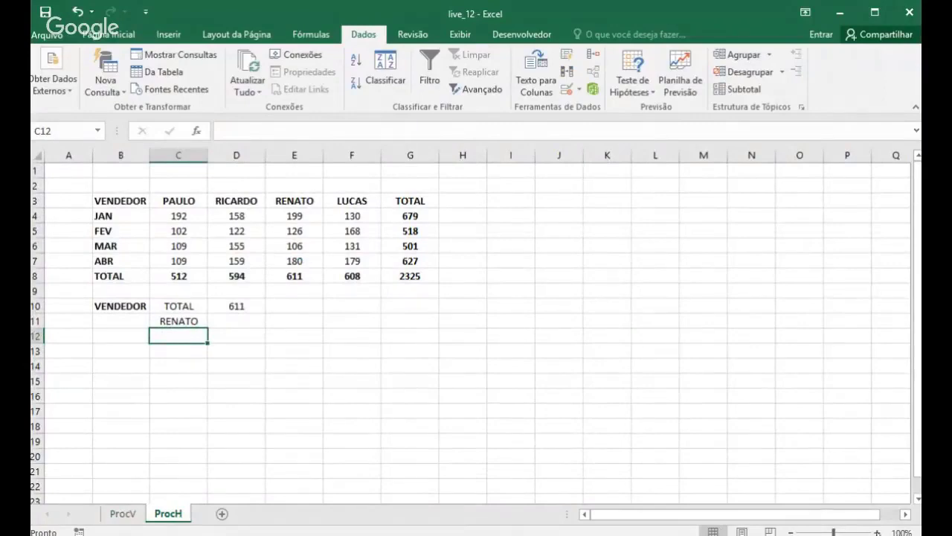
click(878, 532)
click(878, 533)
click(878, 532)
click(878, 533)
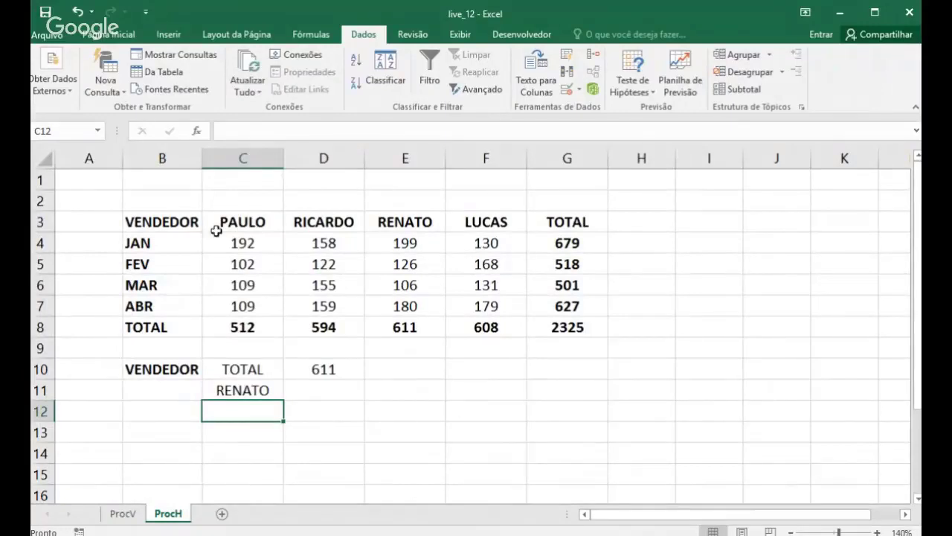
drag(124, 157, 87, 158)
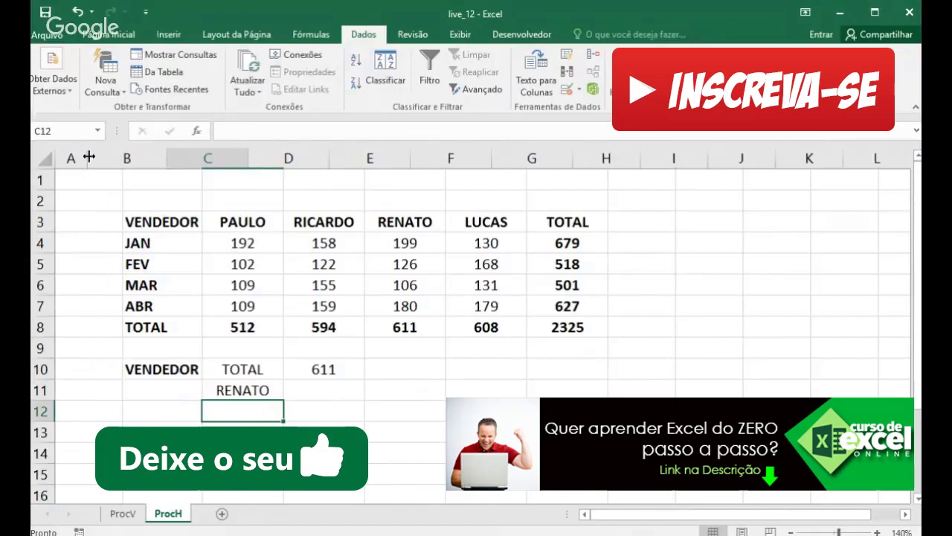
Step: Format the seller data in B3:G8 as a table and convert it back to a normal range
drag(159, 227, 528, 331)
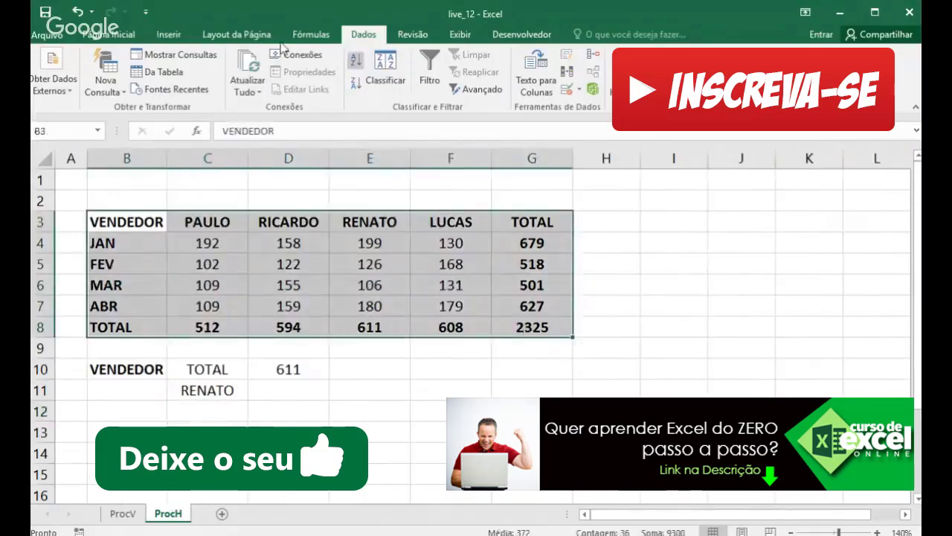
click(132, 36)
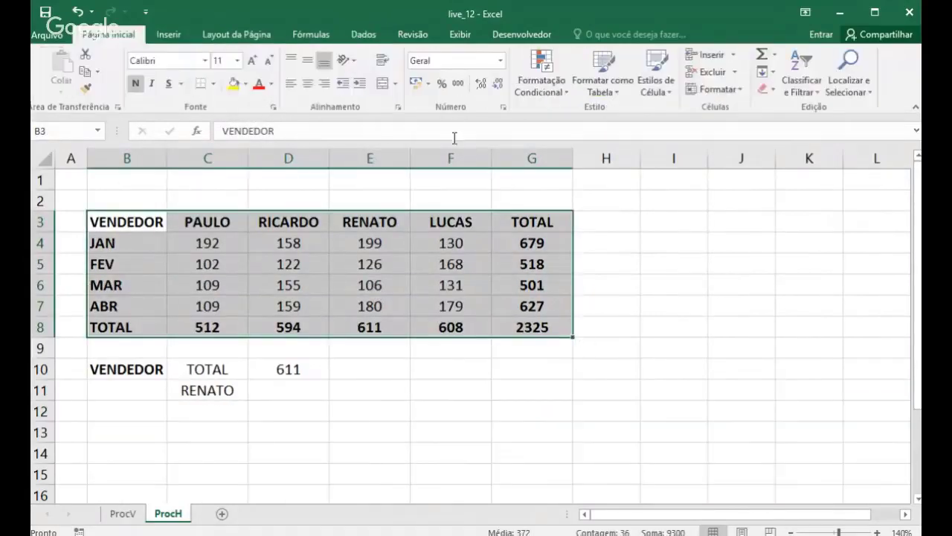
click(611, 94)
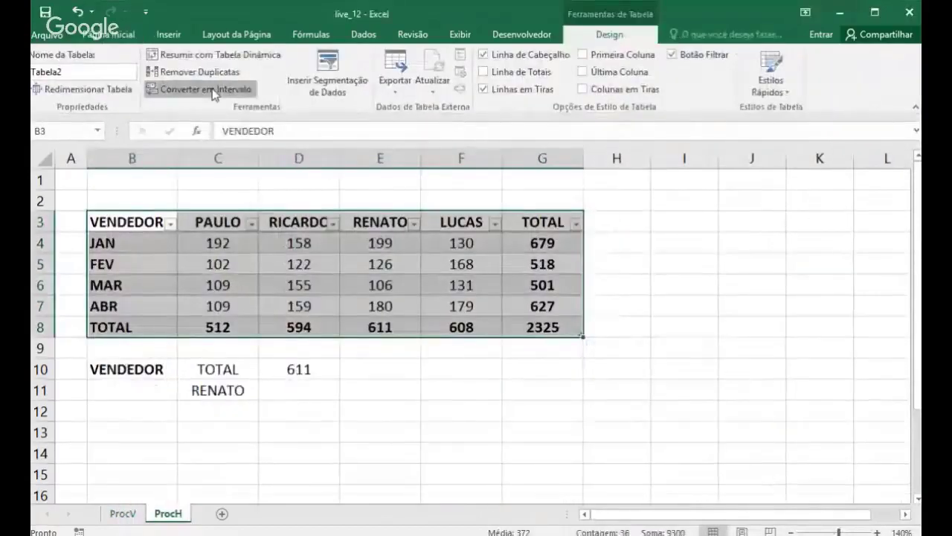
click(214, 90)
click(500, 434)
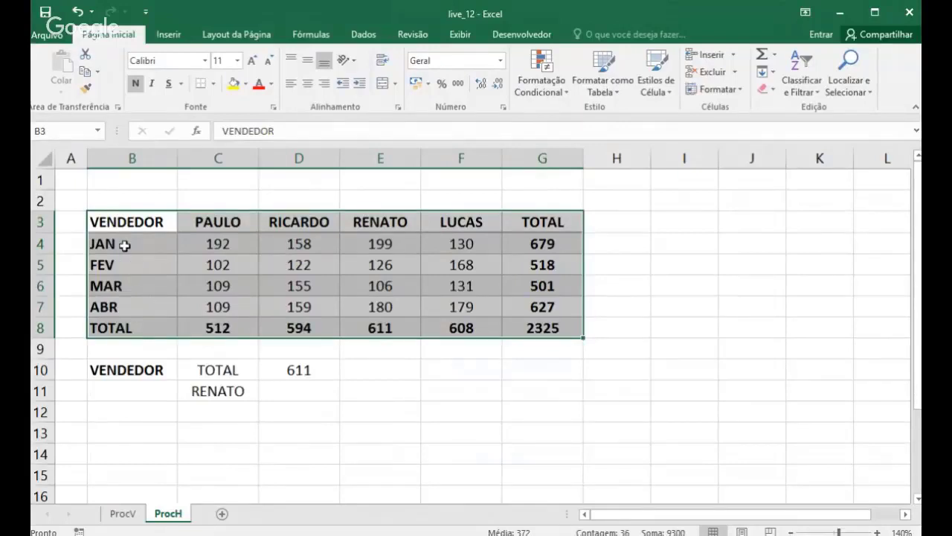
Step: Examine how the seller table is laid out, with months down B4:B7 and seller names across row 3
drag(126, 244, 126, 307)
drag(127, 242, 128, 307)
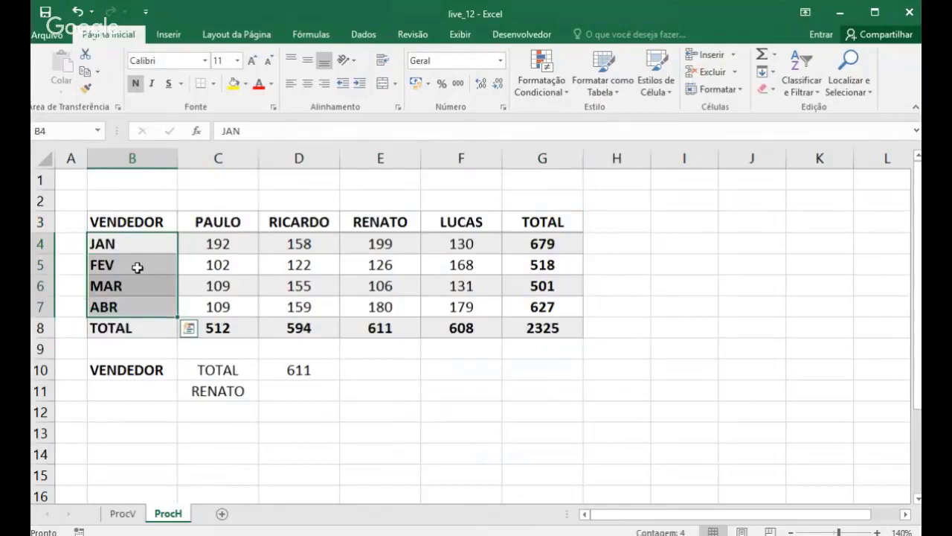
drag(138, 242, 146, 315)
click(156, 239)
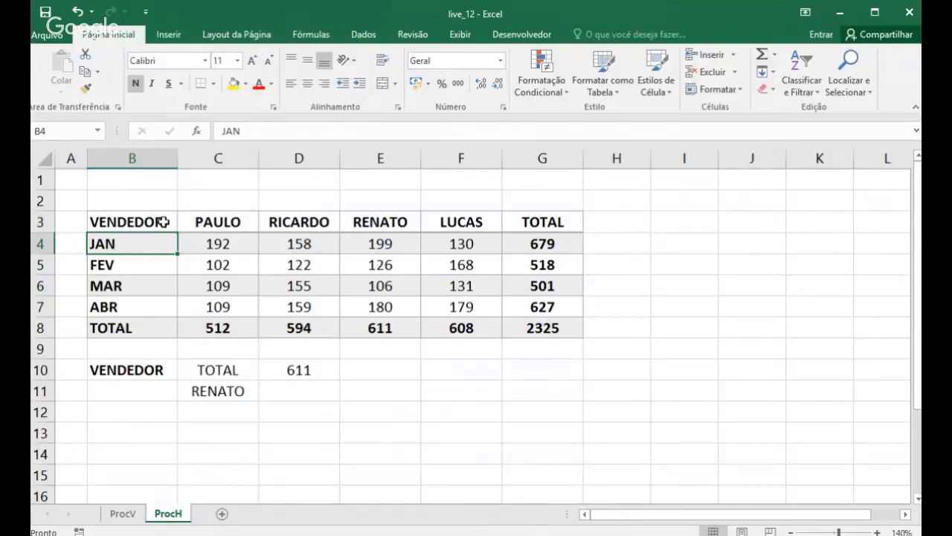
click(162, 220)
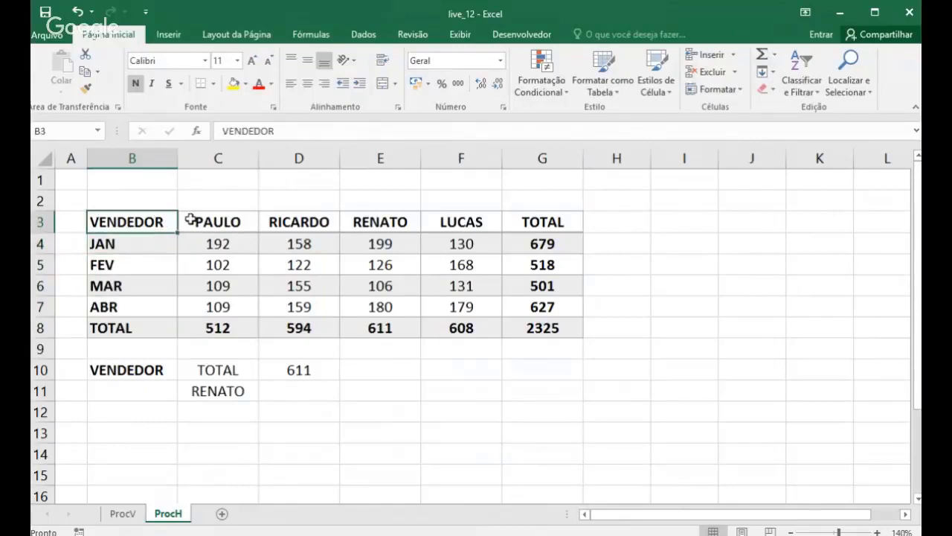
drag(141, 219, 585, 221)
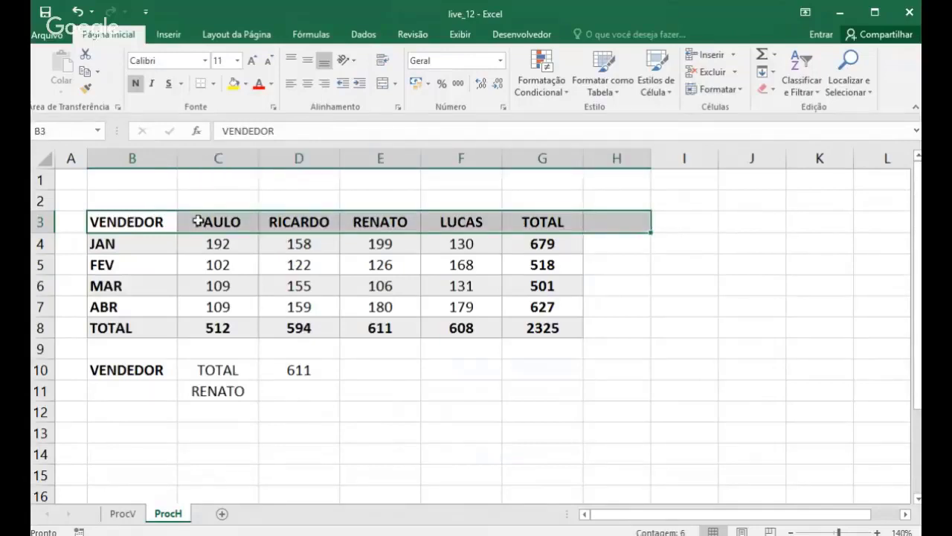
drag(134, 240, 135, 308)
drag(153, 222, 648, 228)
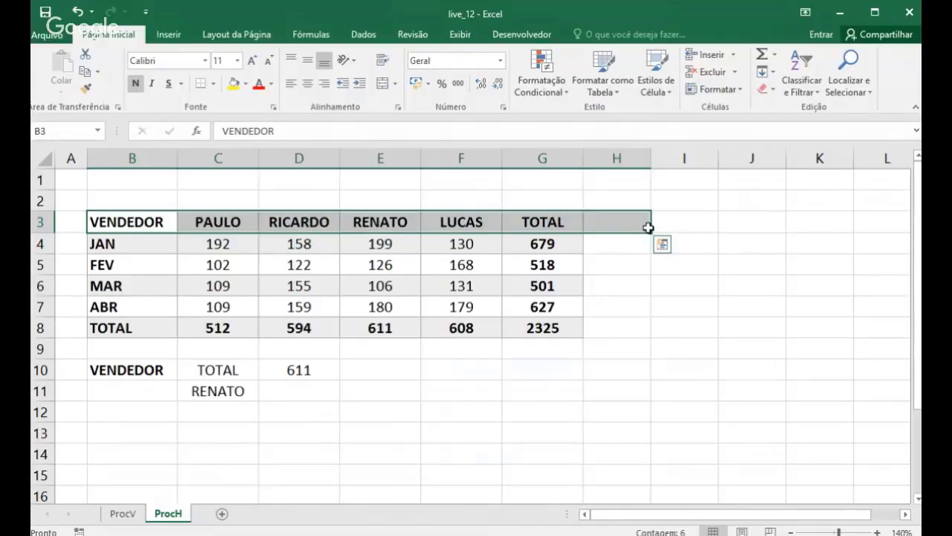
Step: Compare the row 3 headings of the ProcV product table with the seller headings in ProcH
click(125, 515)
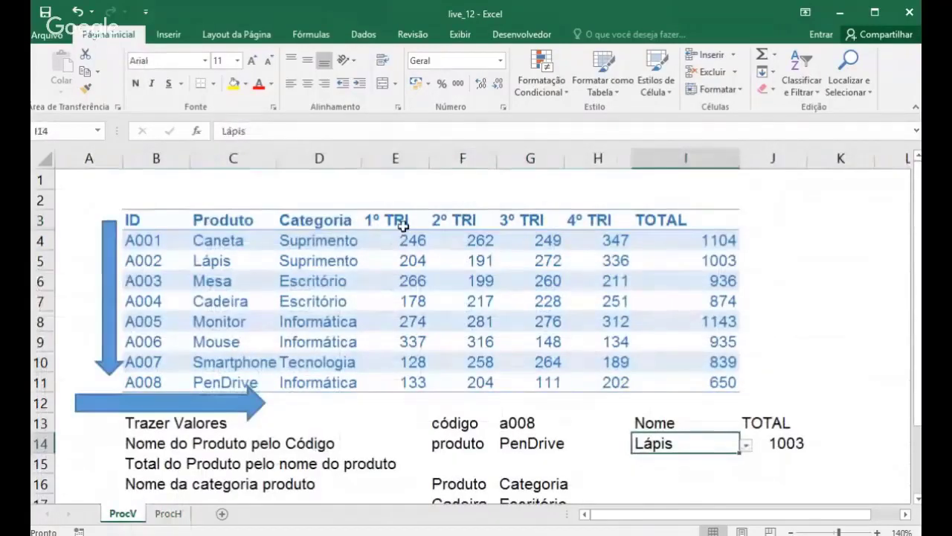
drag(405, 220, 581, 219)
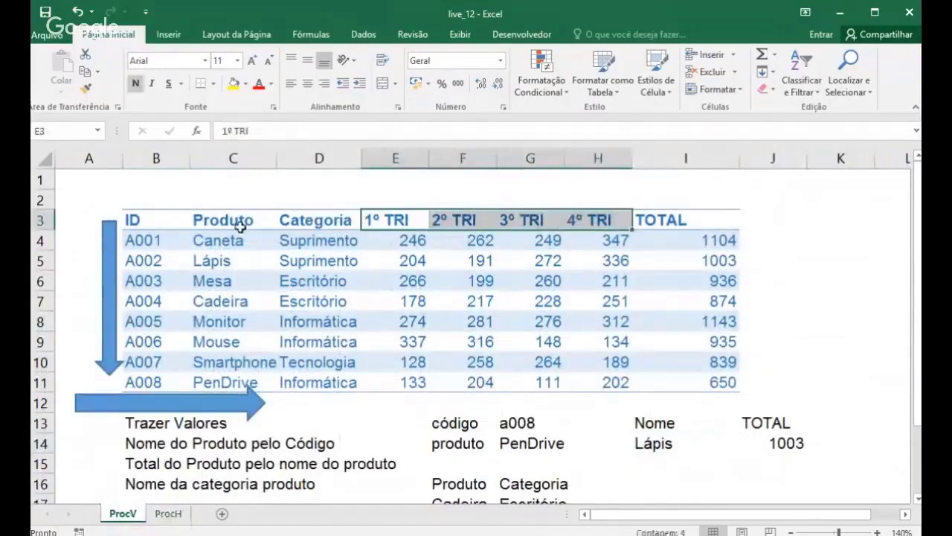
drag(177, 218, 679, 225)
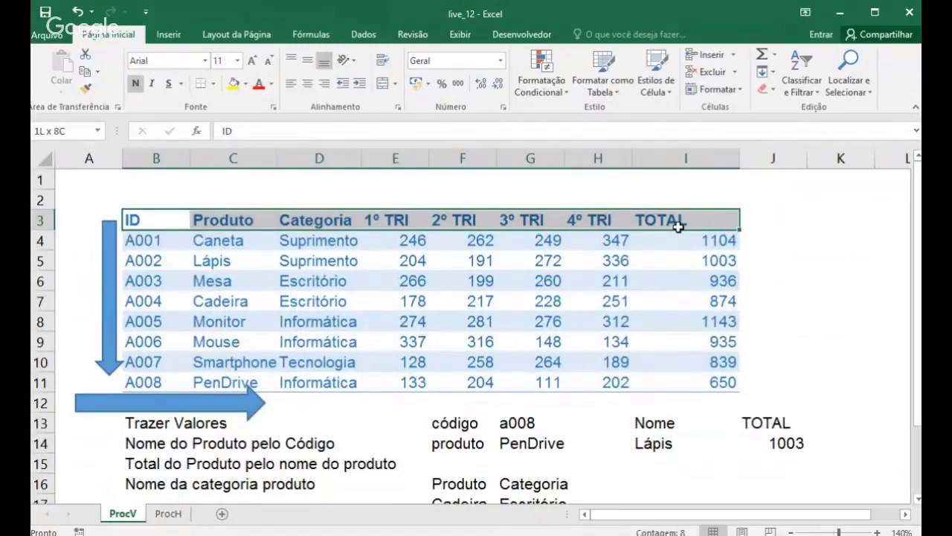
drag(678, 226, 678, 226)
click(182, 512)
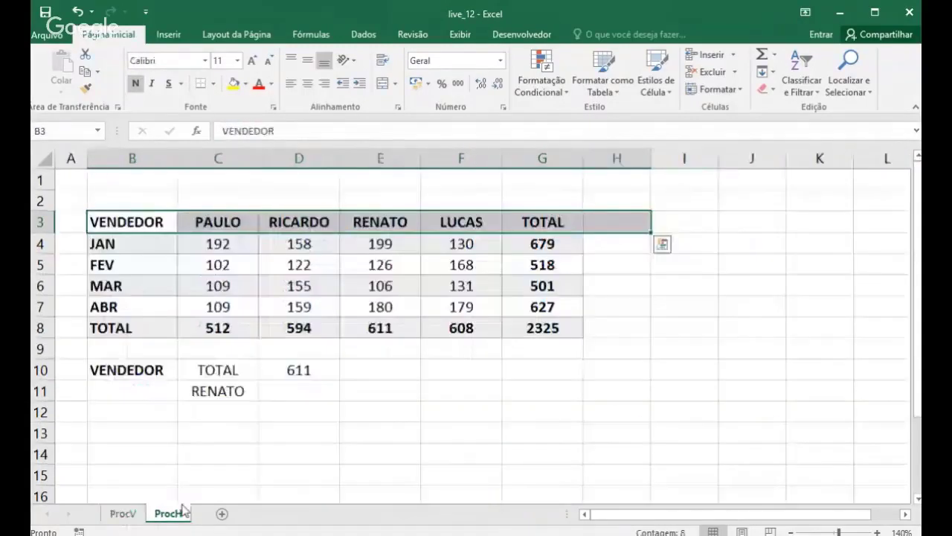
drag(170, 221, 564, 214)
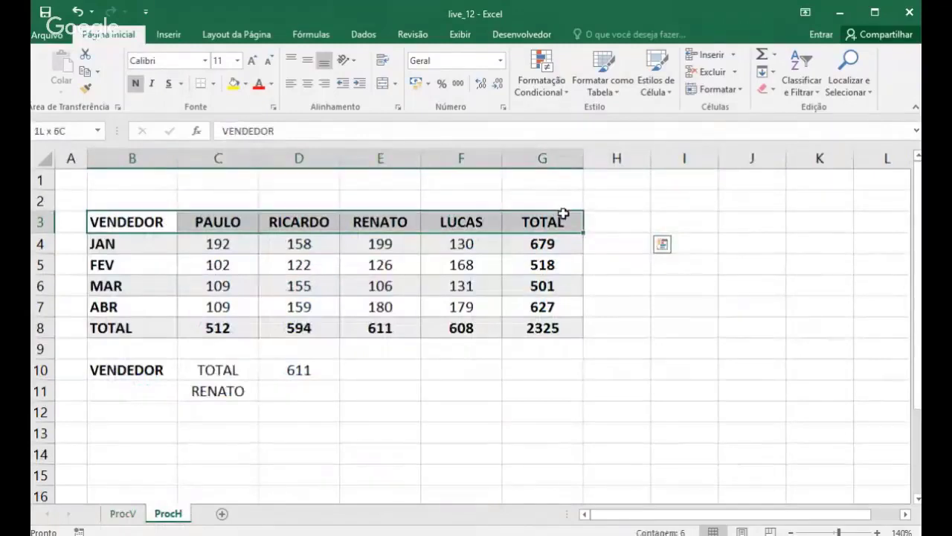
drag(249, 223, 444, 219)
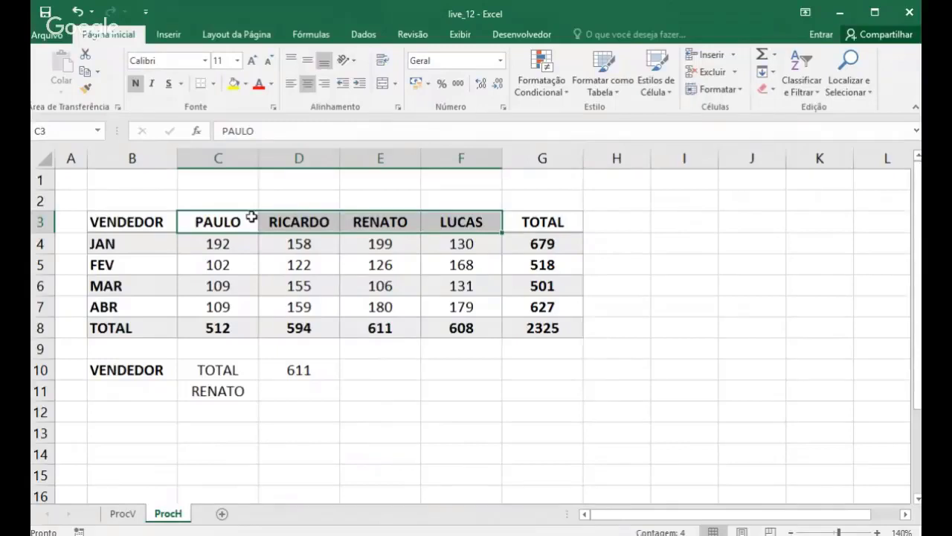
Step: Clear the old lookup result in D10 and the seller name in C11
click(241, 392)
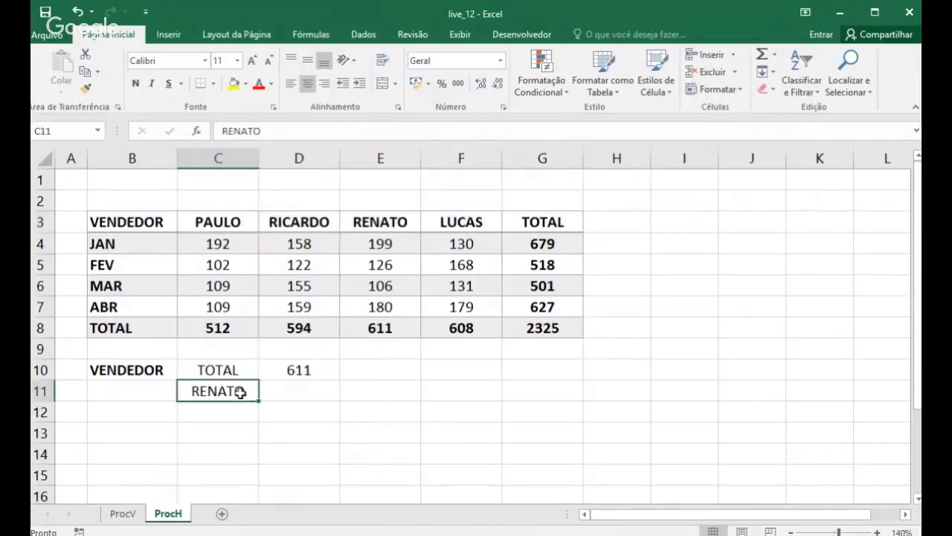
key(Right)
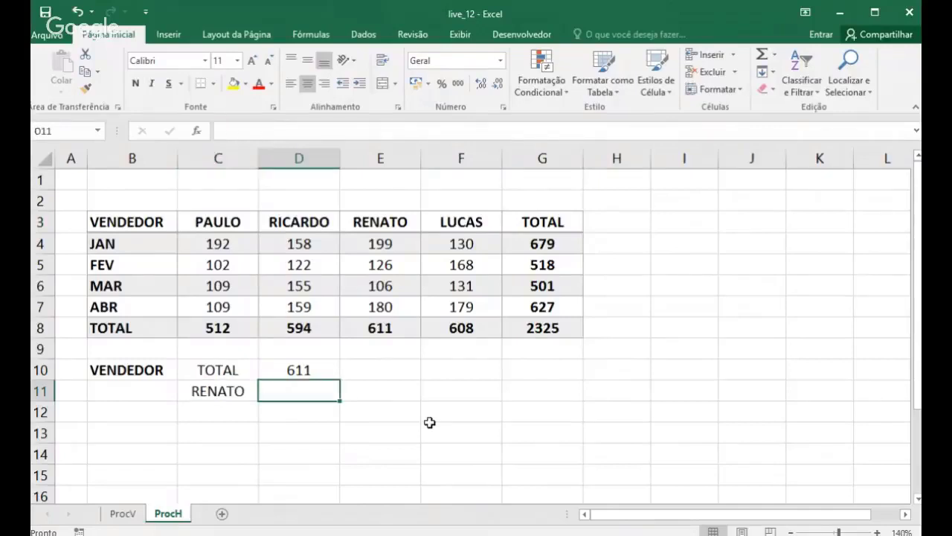
key(Up)
key(Delete)
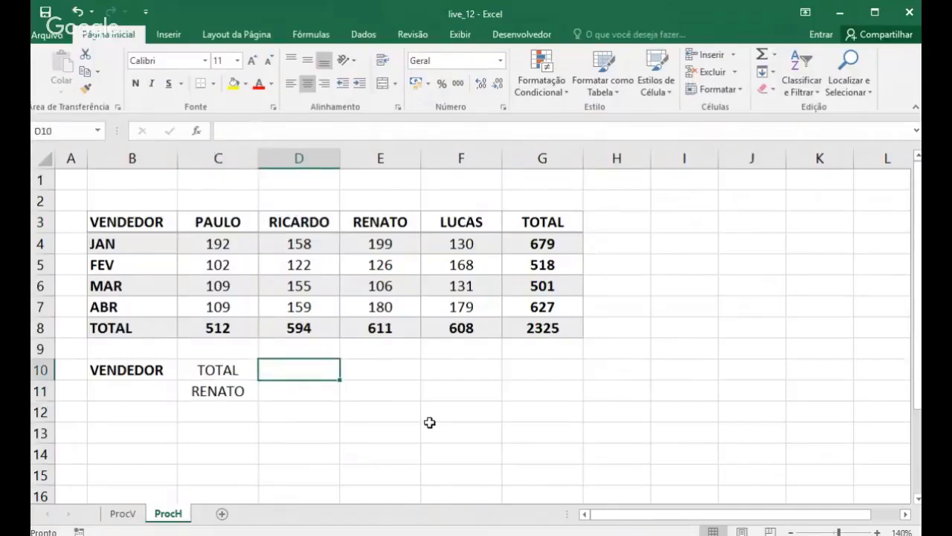
key(Down)
key(Left)
key(Delete)
Step: Make the TOTAL heading in C10 bold
key(Up)
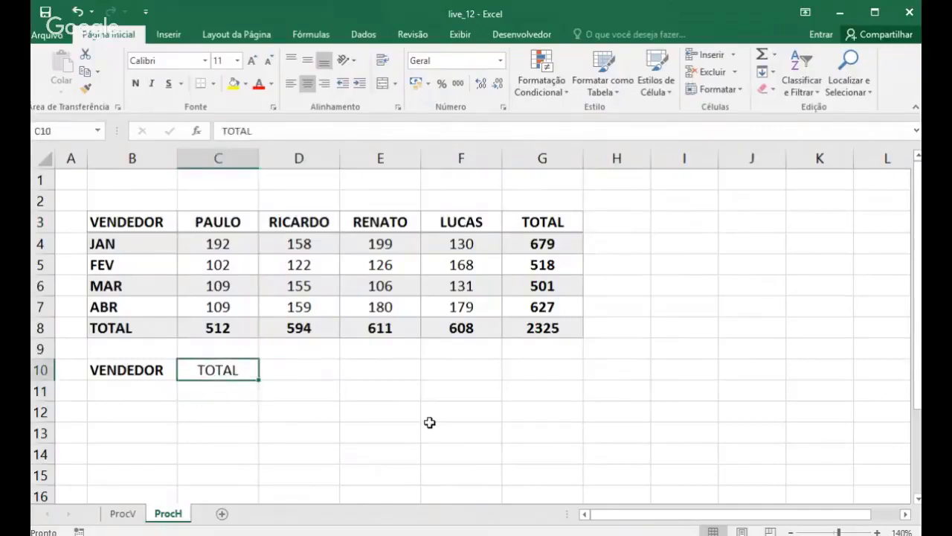
key(ctrl+n)
key(Right)
key(Left)
key(Left)
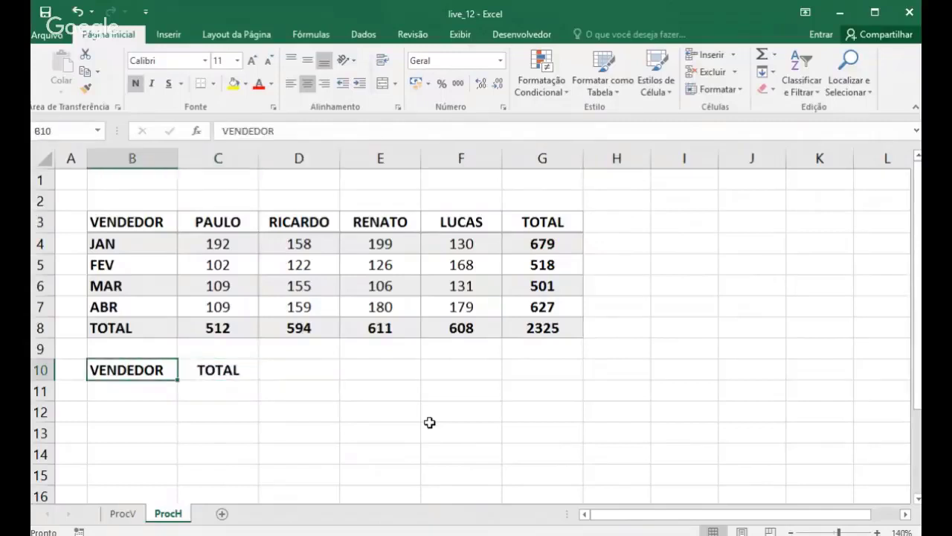
key(Right)
key(Right)
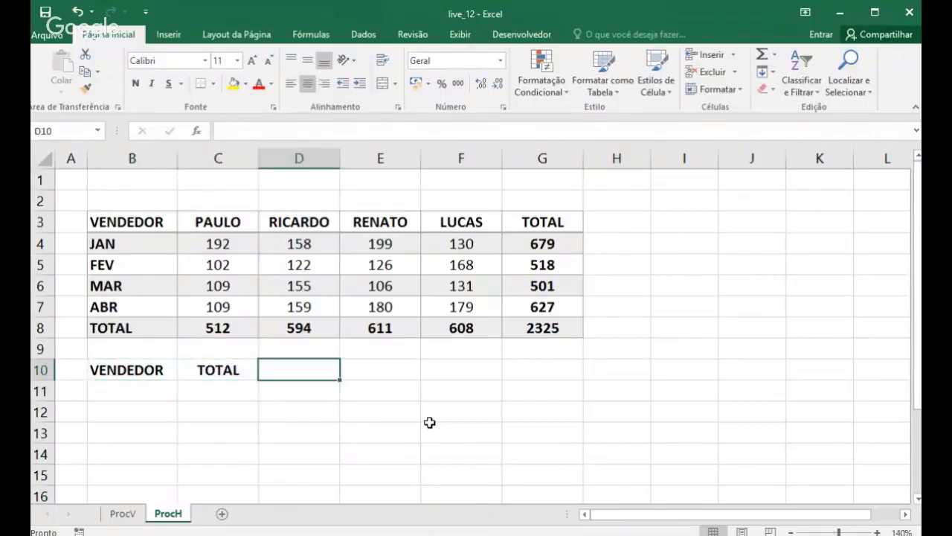
key(Down)
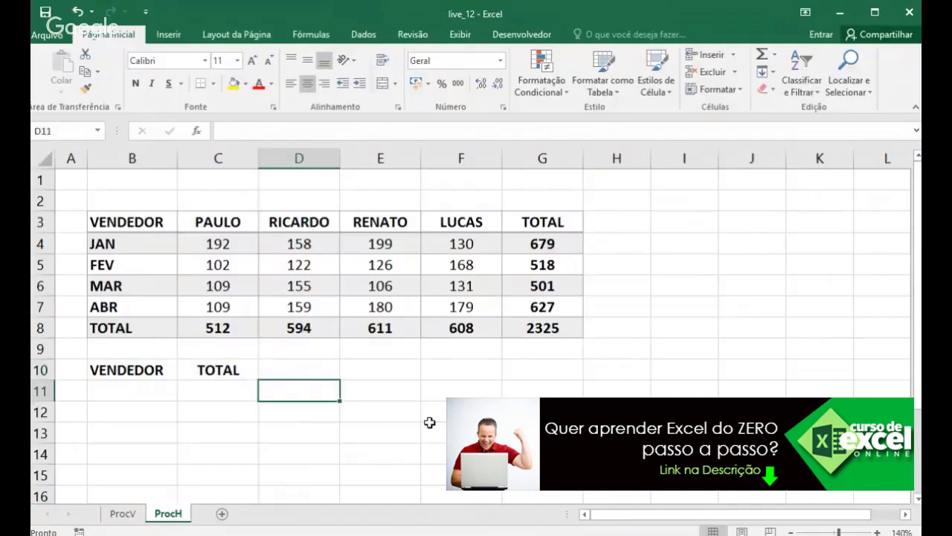
key(Left)
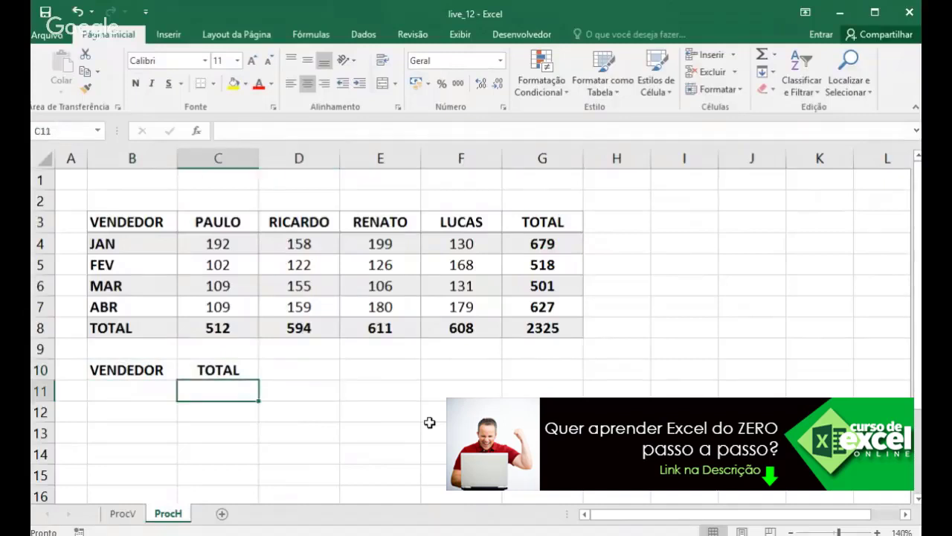
text(Luc)
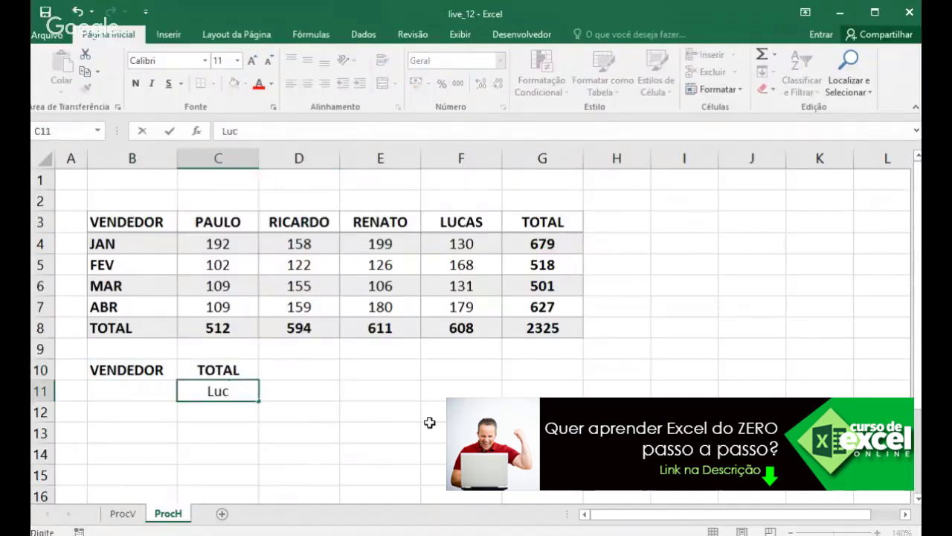
key(BackSpace)
key(BackSpace)
key(BackSpace)
Step: Enter the name of the seller from F3 in B11, under the VENDEDOR heading
key(Left)
key(Left)
key(Right)
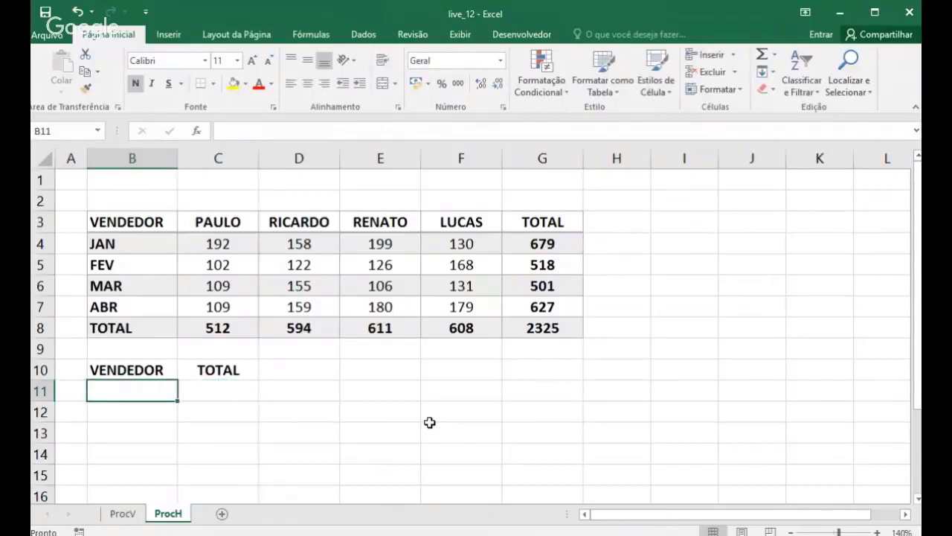
text(Lucas)
key(Right)
key(Up)
key(Right)
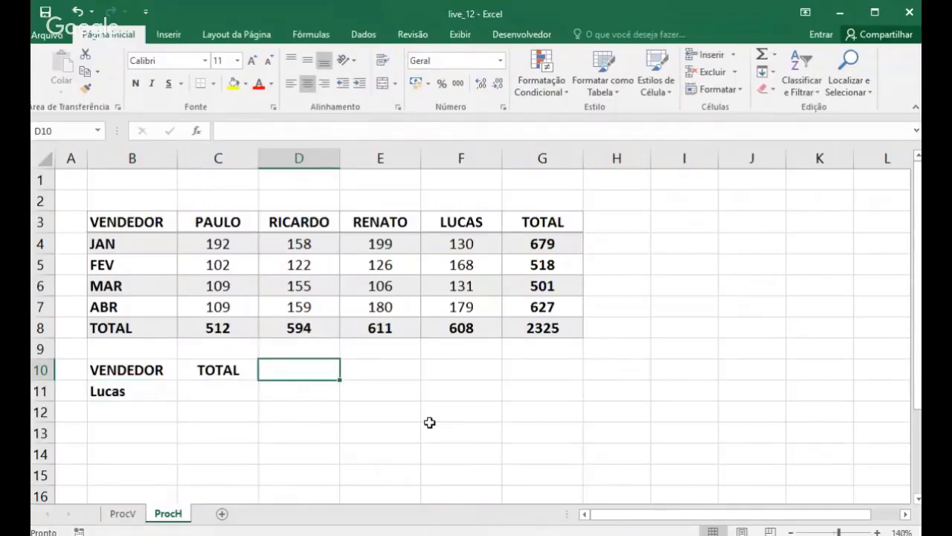
Step: Go through B3:B8 row by row to find the row index of TOTAL within the seller table
click(160, 227)
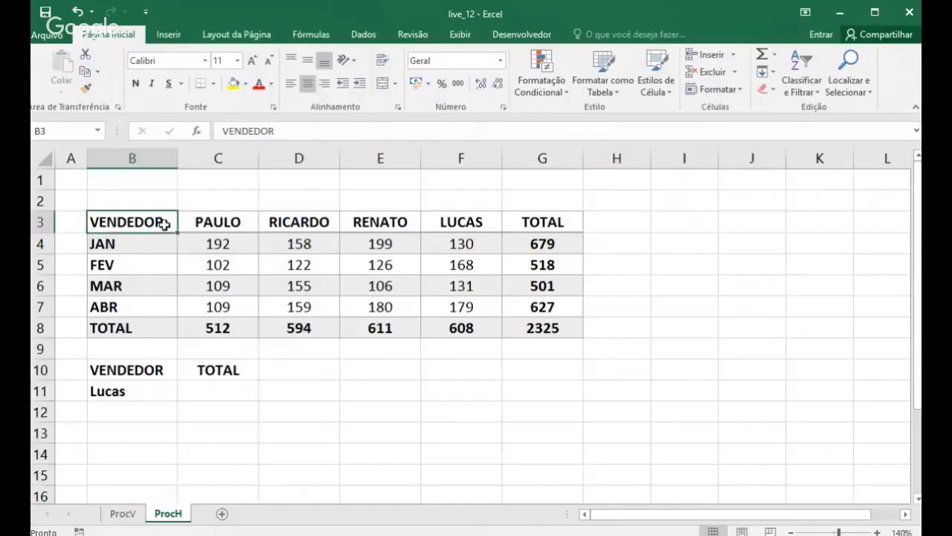
click(155, 243)
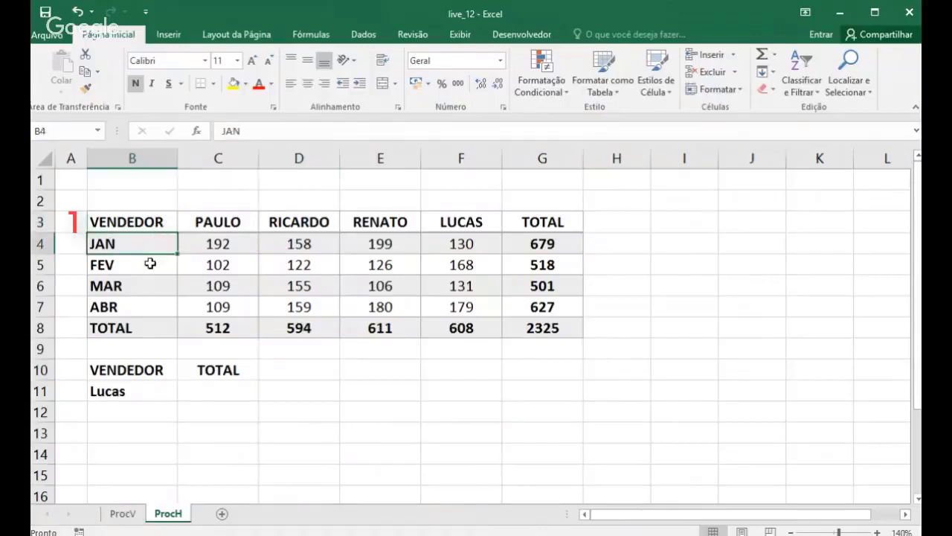
click(149, 264)
click(145, 285)
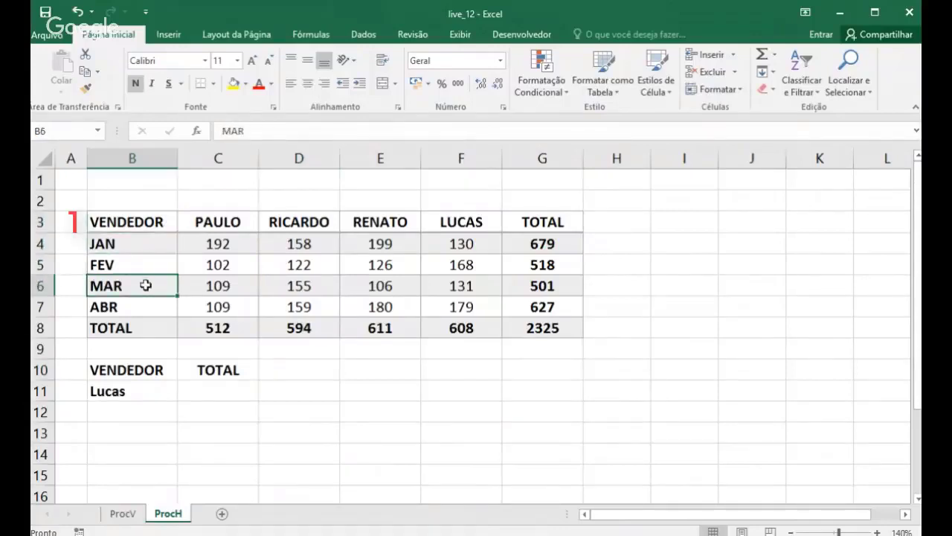
click(143, 305)
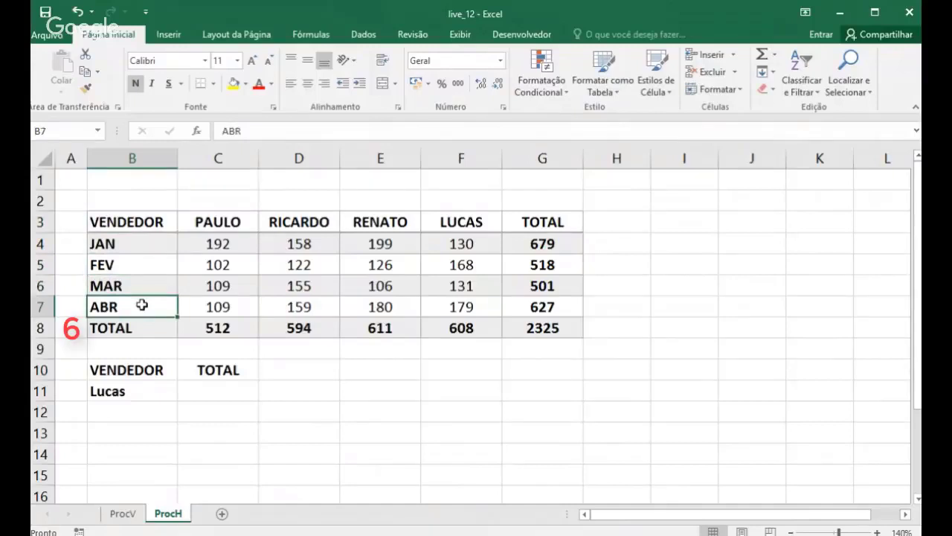
click(143, 328)
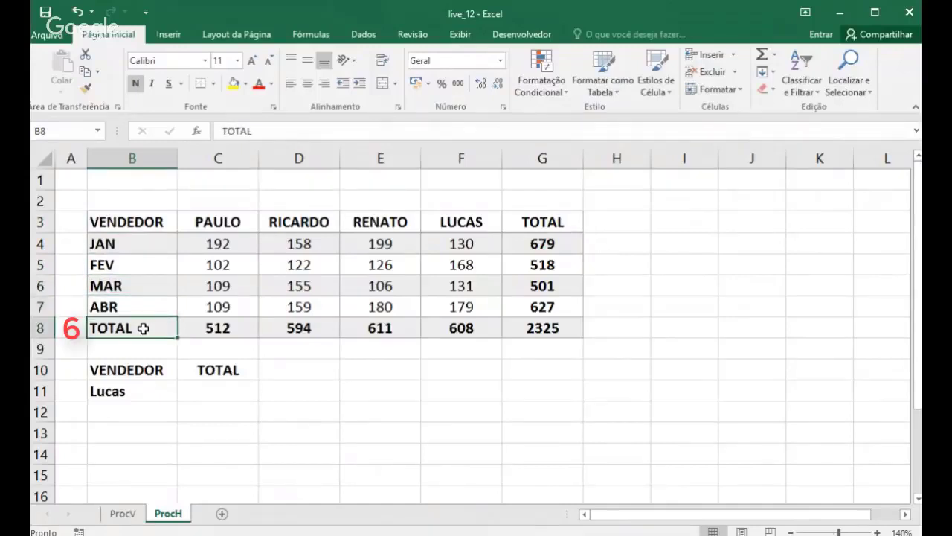
drag(155, 222, 148, 319)
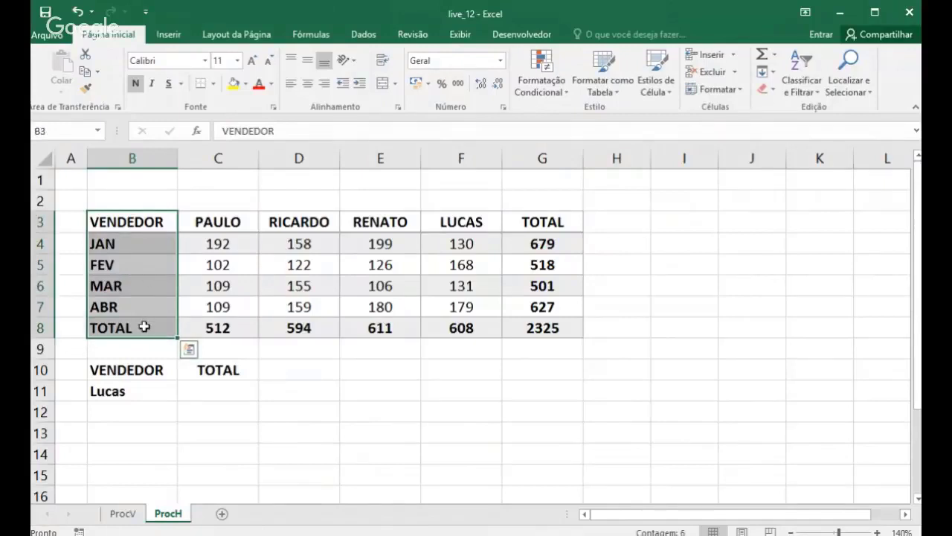
click(143, 327)
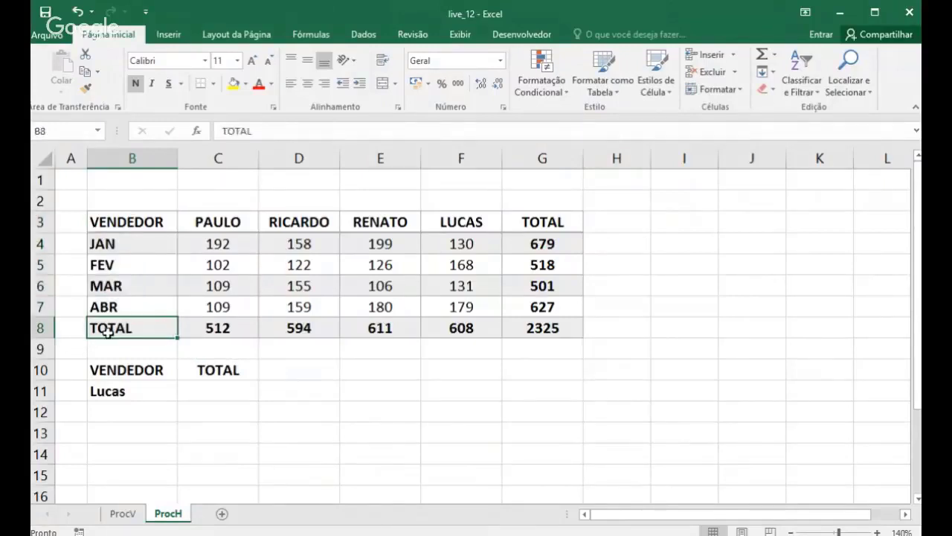
Step: Enter =PROCH(B11;B3:G8;6;0) in D10 to return the seller's total with an exact match, and make the result bold
click(284, 372)
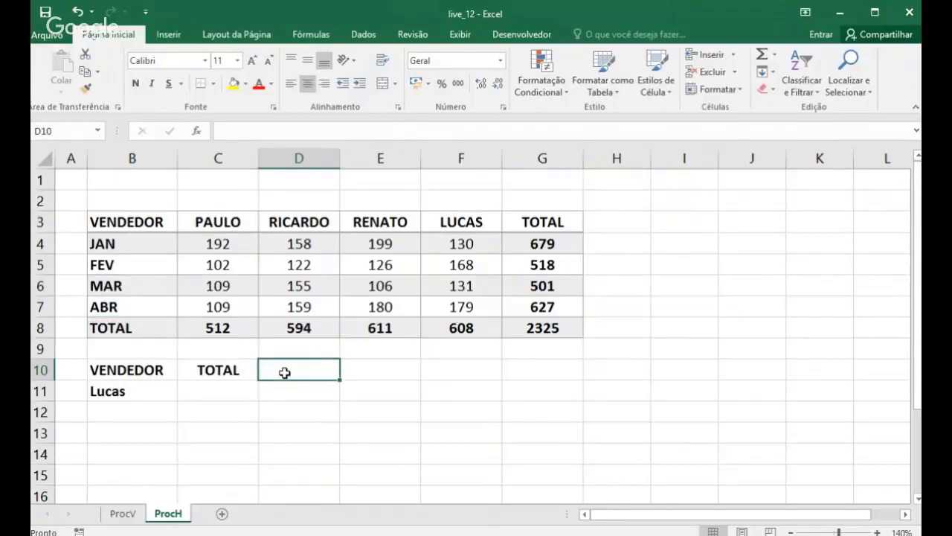
text(=proc)
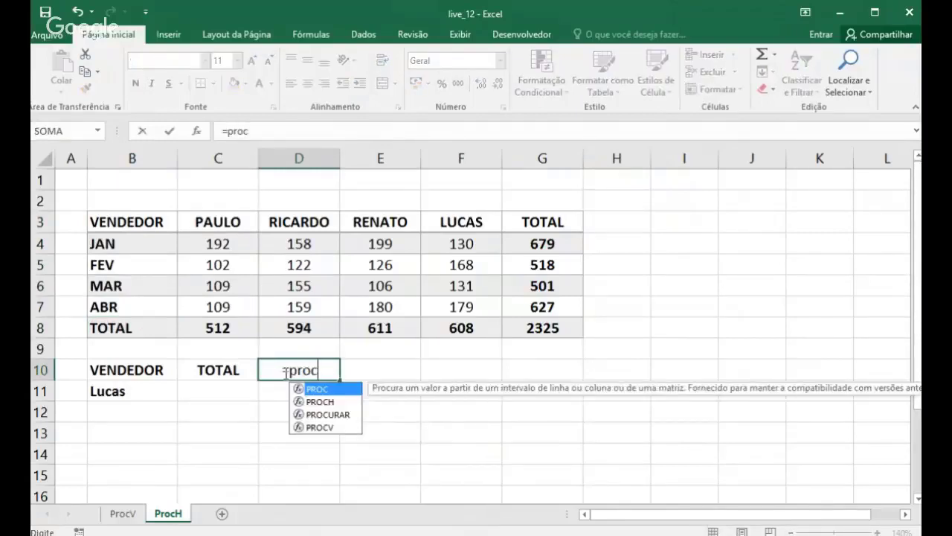
text(h()
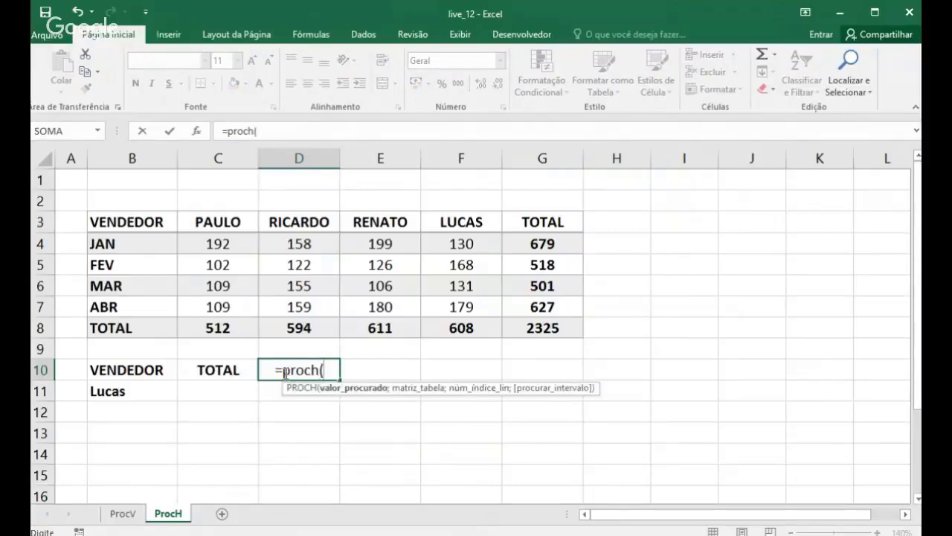
click(152, 392)
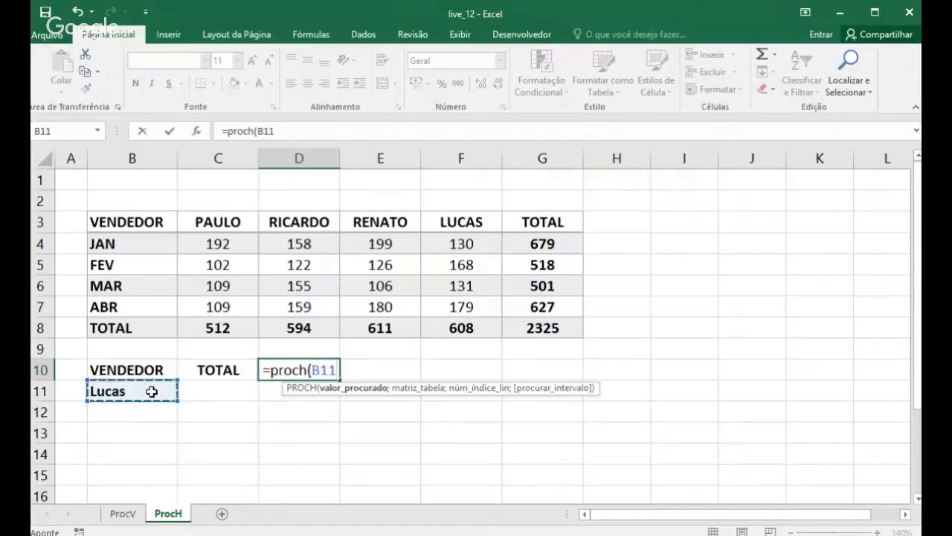
text(;)
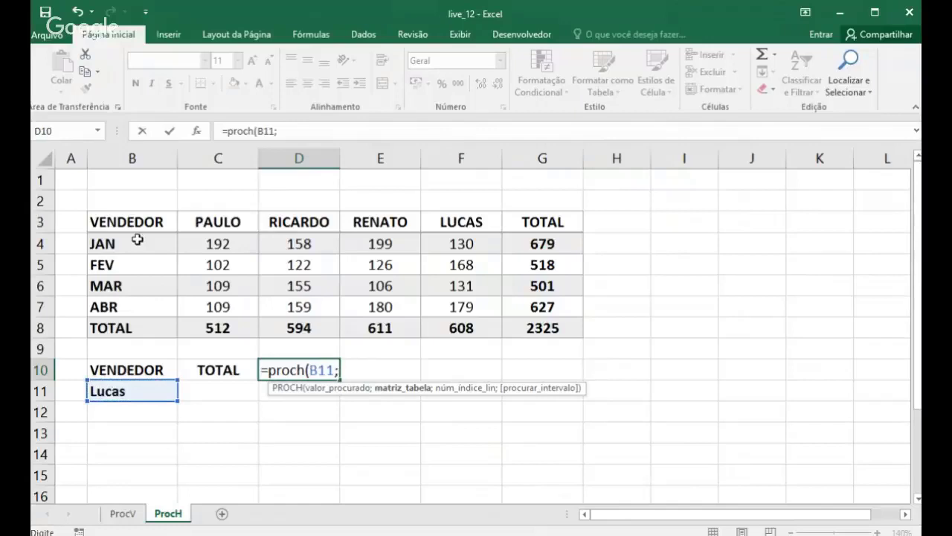
drag(138, 223, 543, 329)
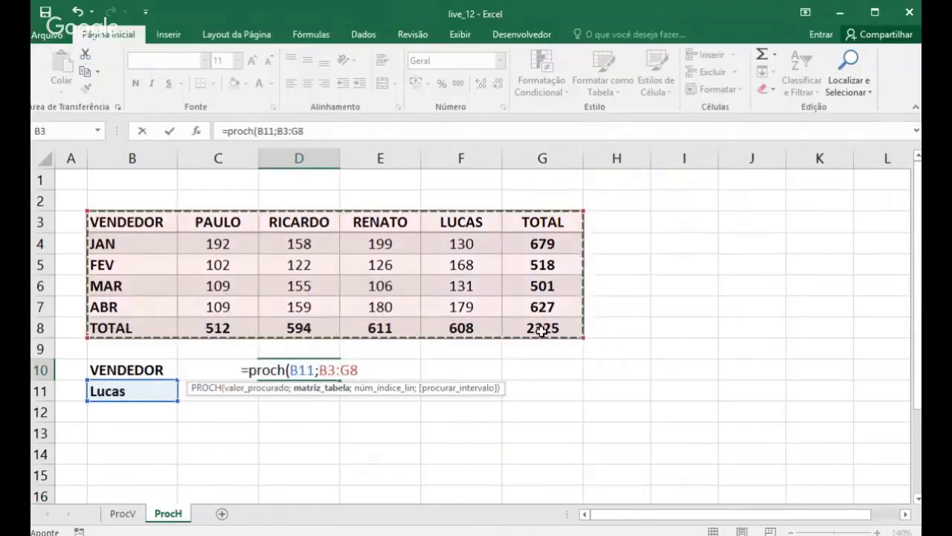
text(;)
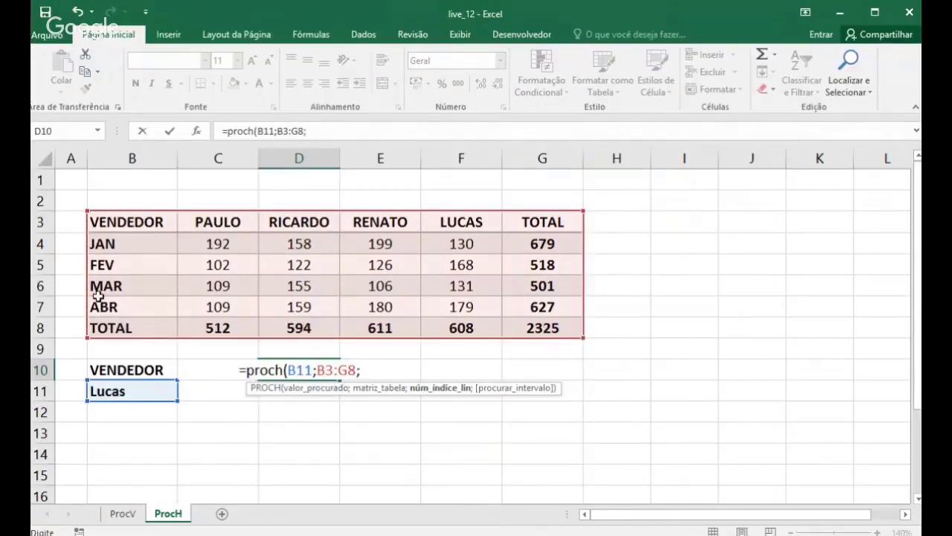
text(6)
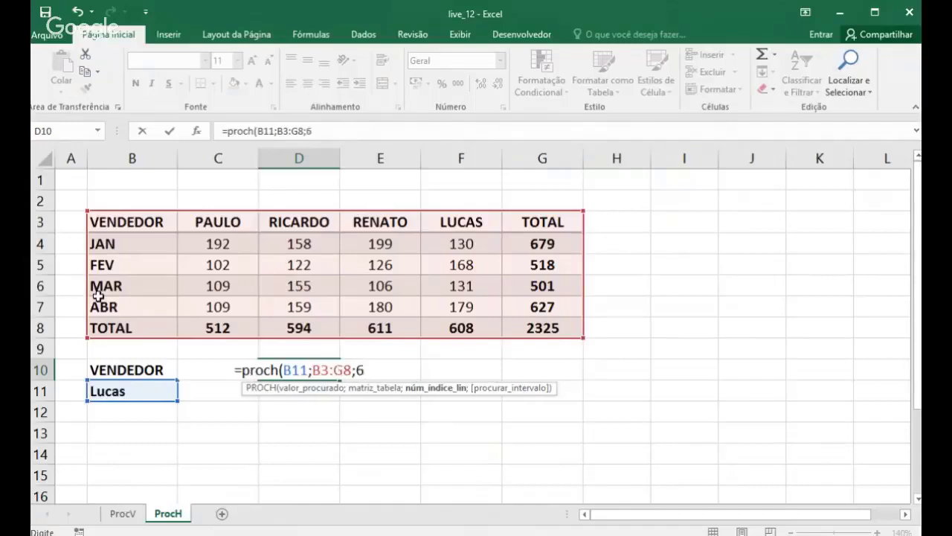
text(;0)
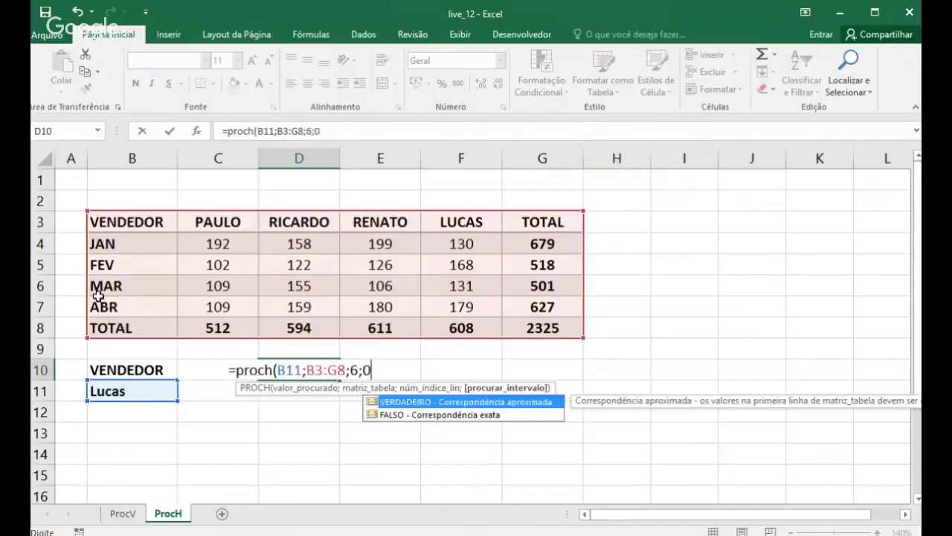
key(Return)
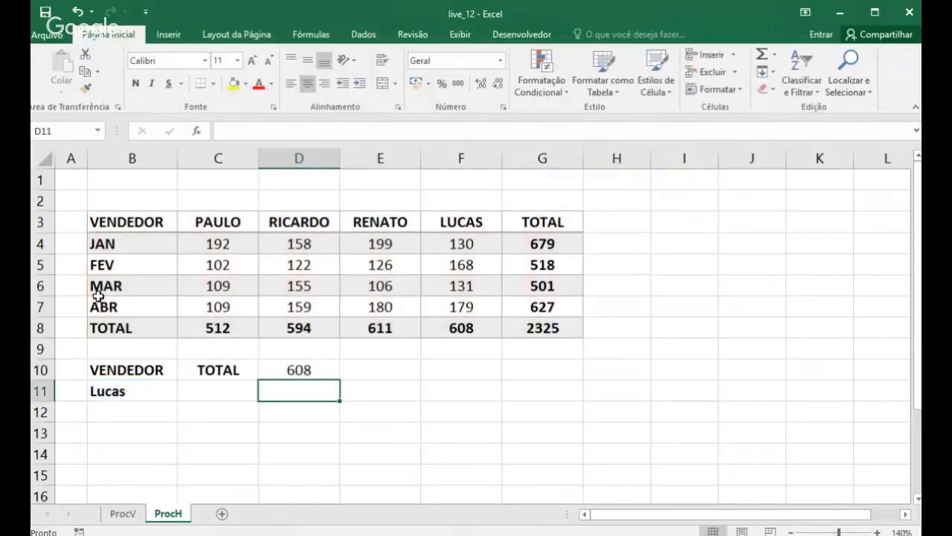
key(Up)
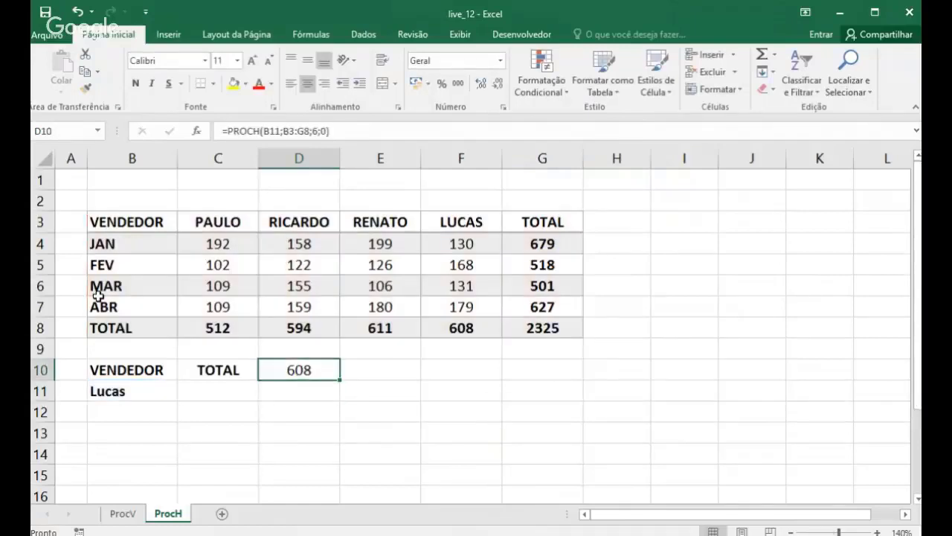
Step: Test the lookup by entering the seller name from E3 in B11, followed by the one from C3
key(Down)
key(Left)
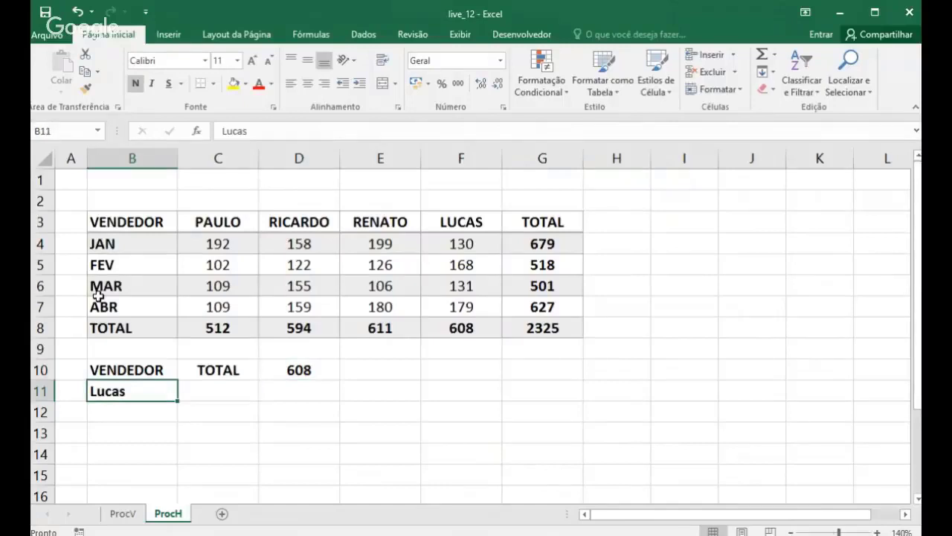
text(Renato)
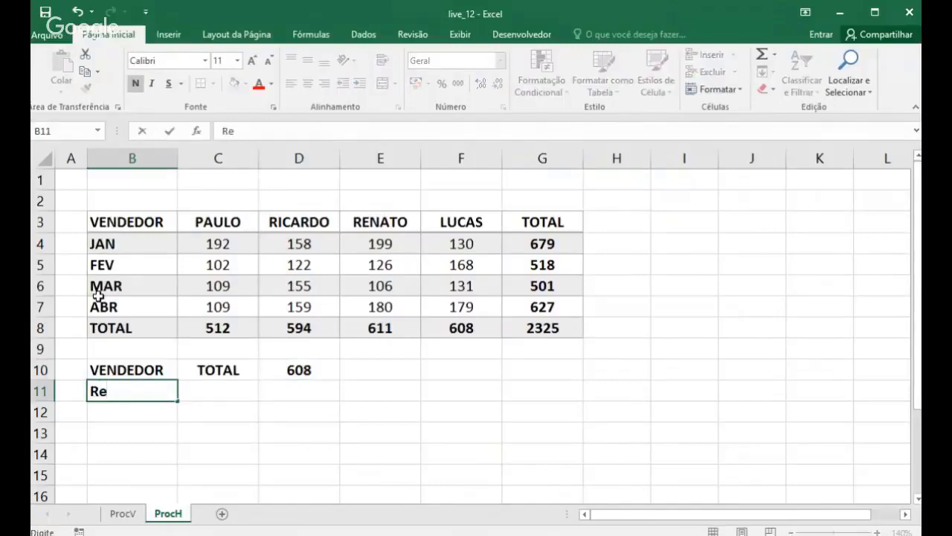
key(Return)
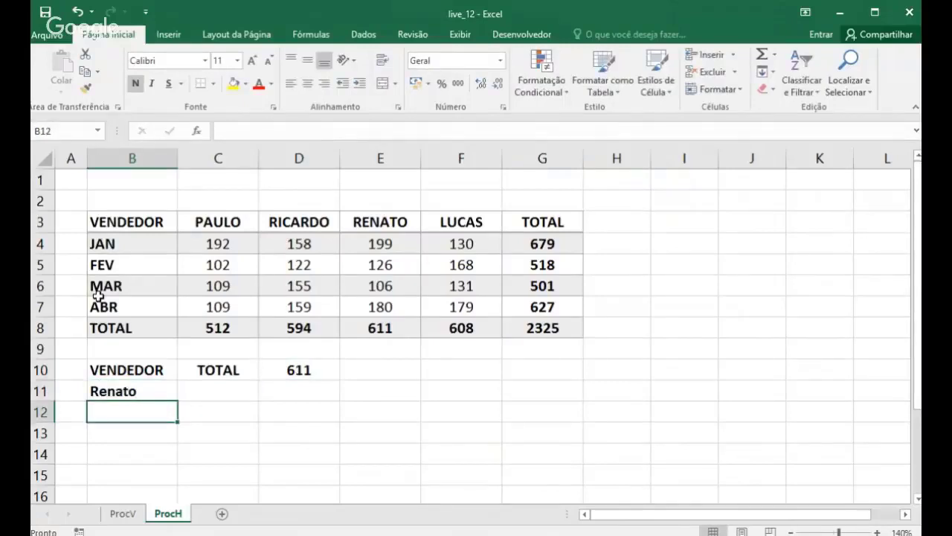
key(Up)
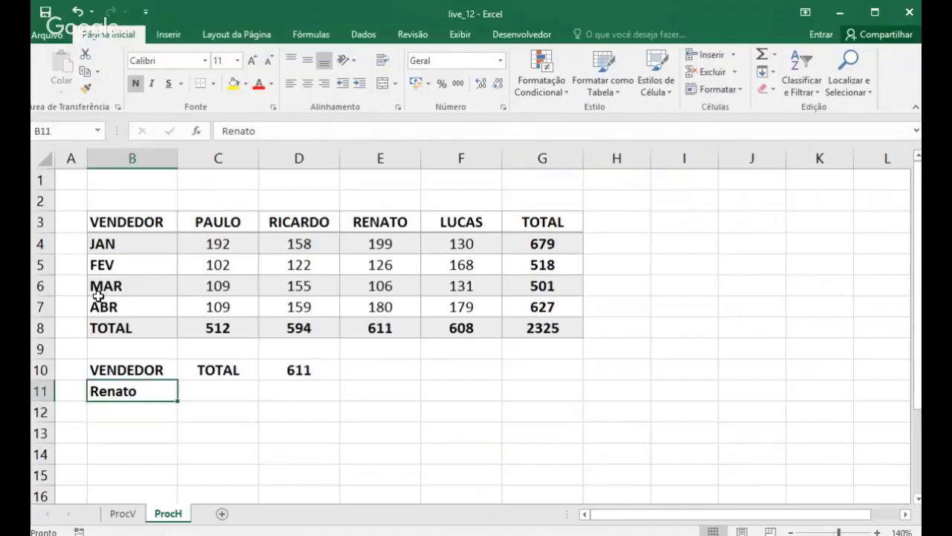
text(Paulo)
key(Return)
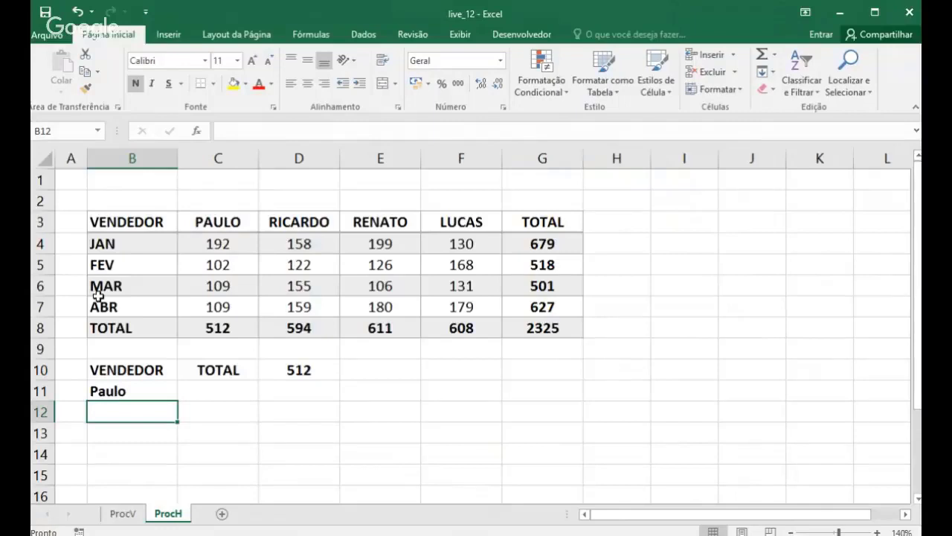
Step: Merge and centre cells B11:D11, which hold the seller's name
drag(137, 222, 133, 318)
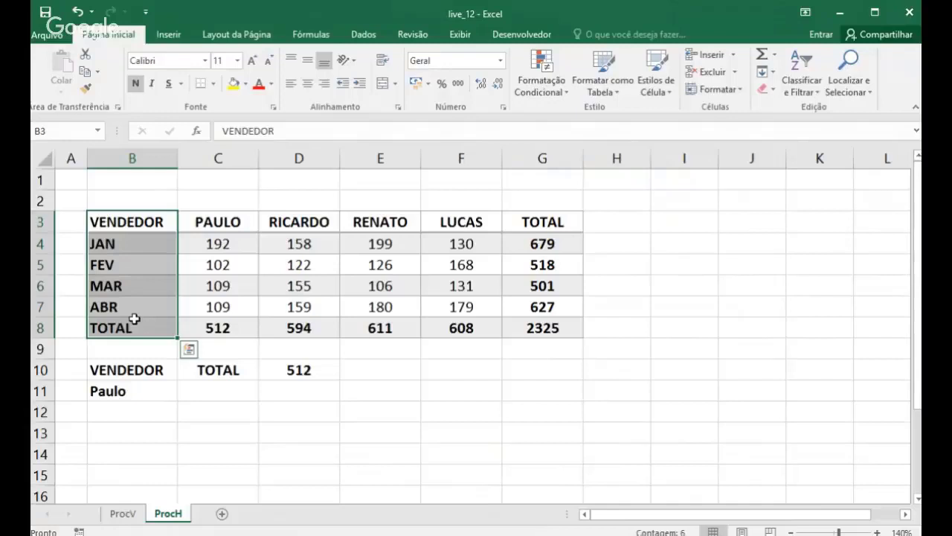
key(Down)
key(Down)
key(Down)
key(Down)
key(Down)
key(Down)
key(Down)
key(Down)
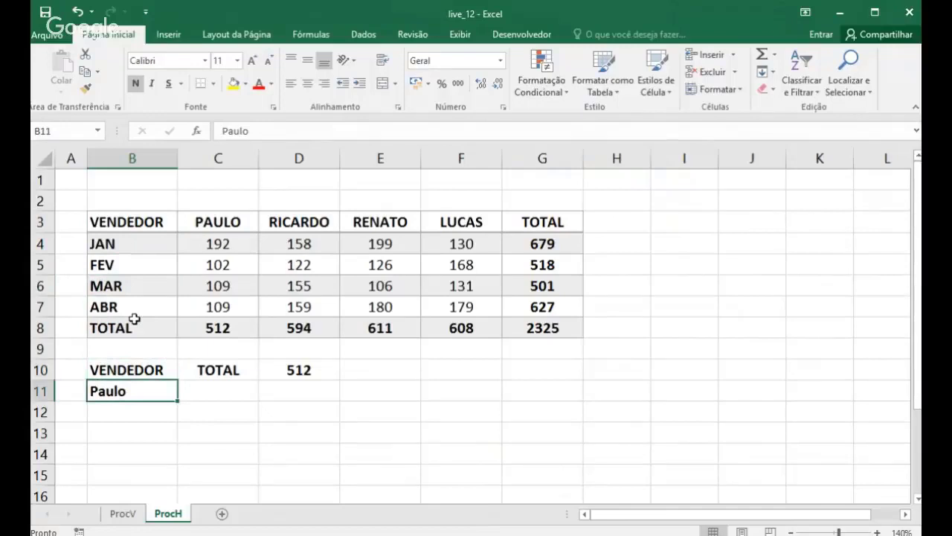
key(Right)
key(Left)
key(shift+Right)
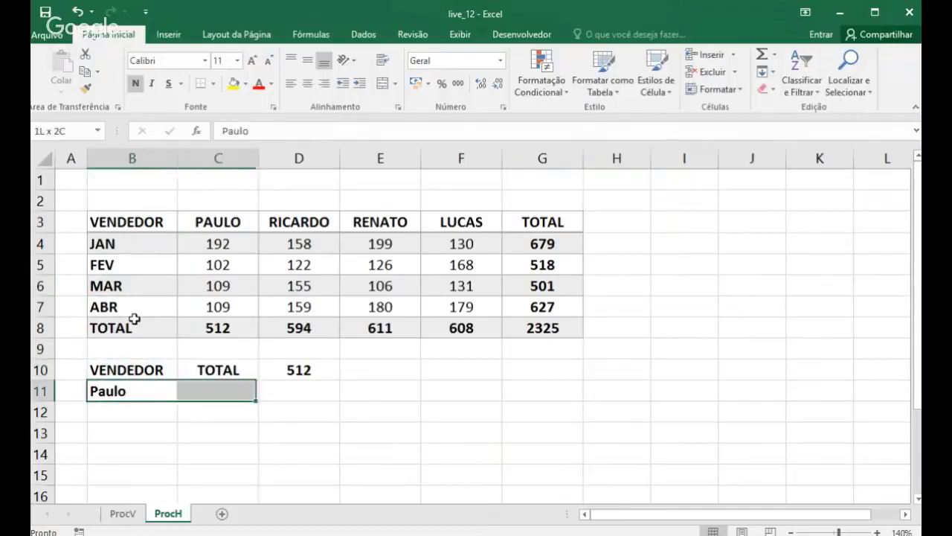
key(shift+Right)
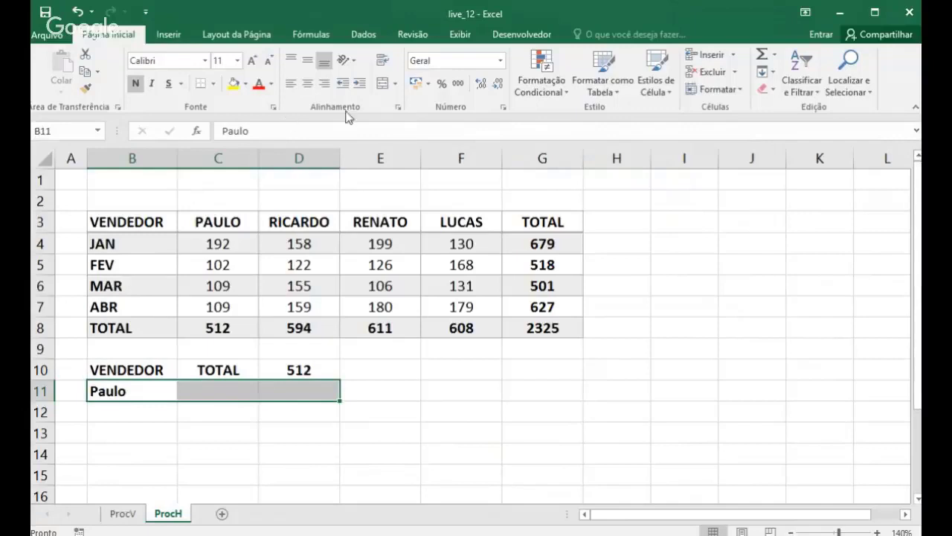
click(382, 83)
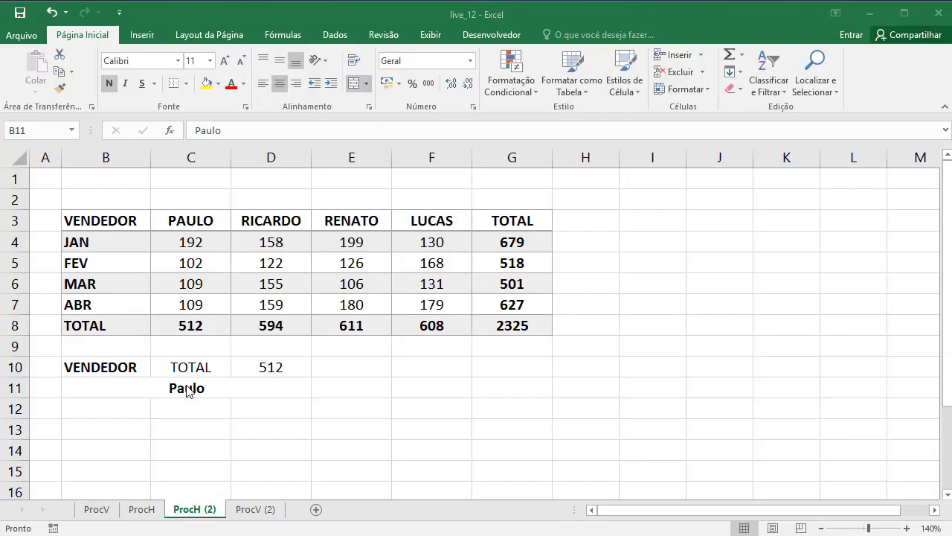
Step: Restrict merged cell B11 to a validation list (Lista) with source =$C$3:$F$3, and choose the seller from F3 in it
click(187, 387)
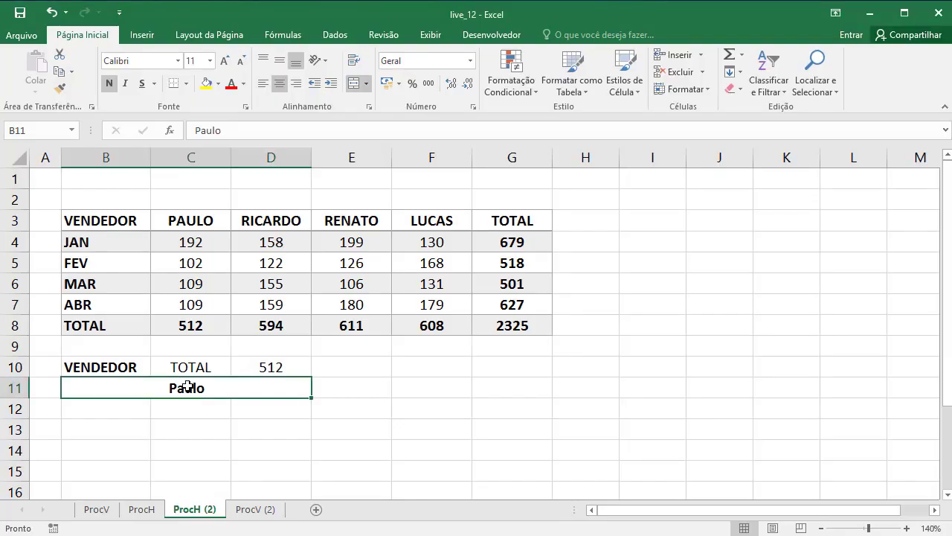
click(344, 38)
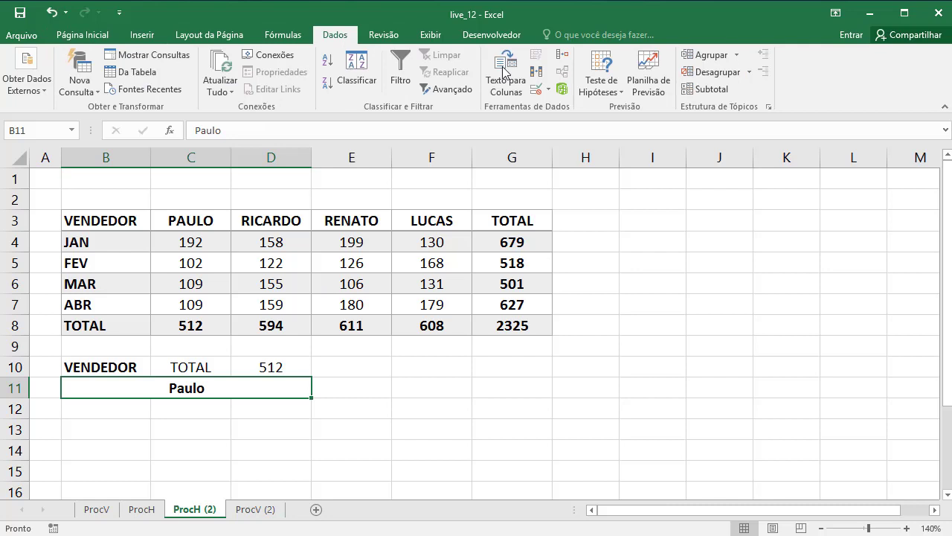
click(550, 90)
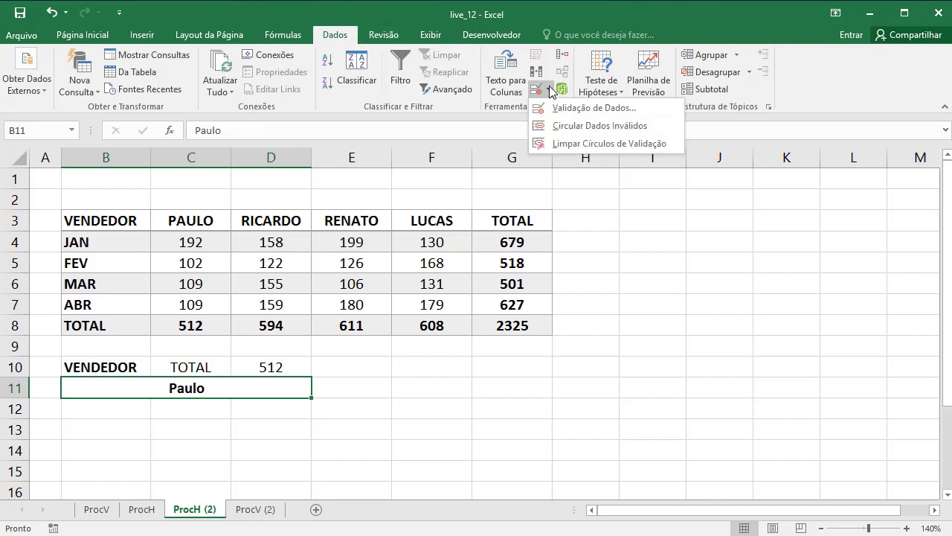
click(552, 109)
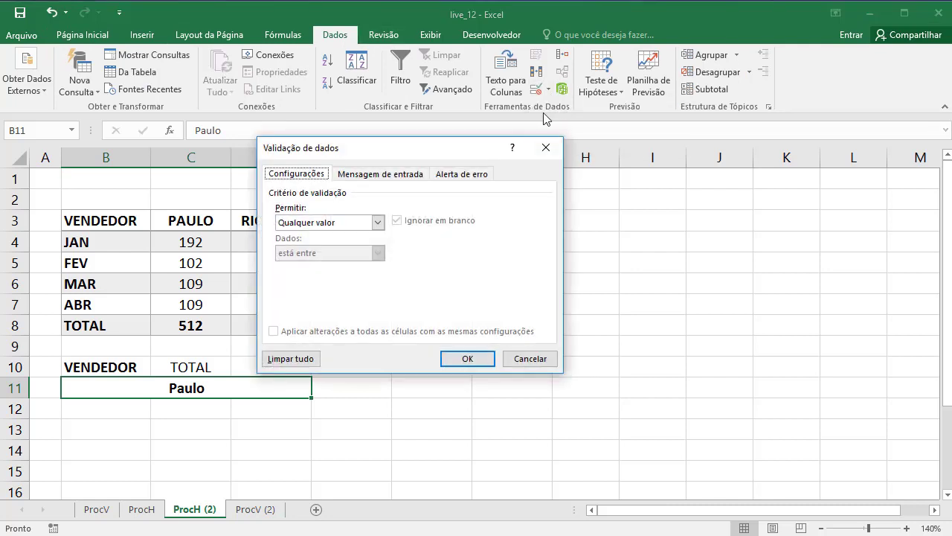
drag(448, 154, 627, 260)
click(555, 327)
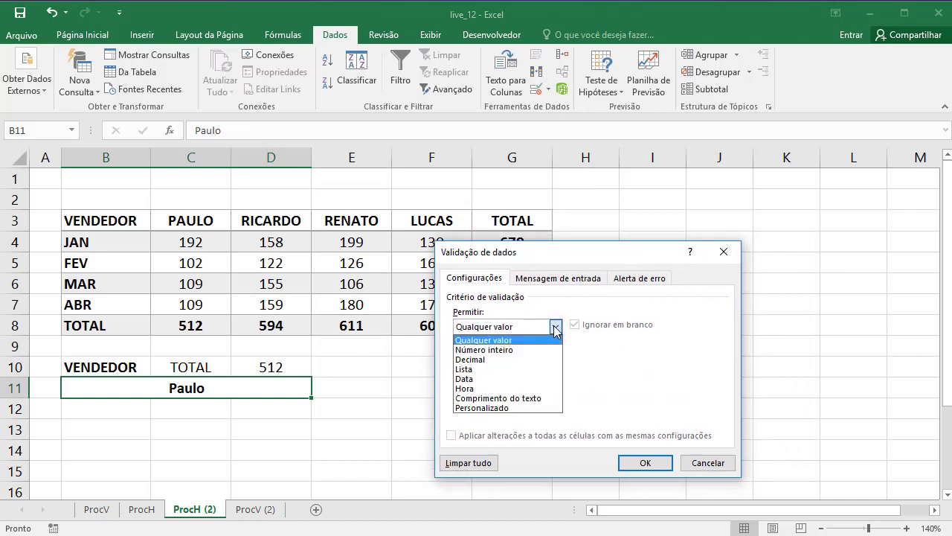
click(524, 369)
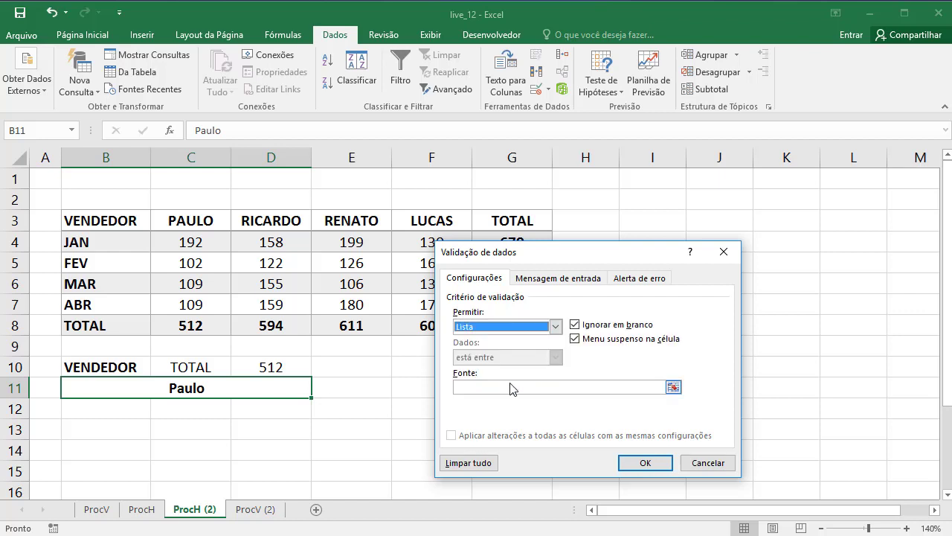
click(511, 387)
drag(179, 221, 421, 222)
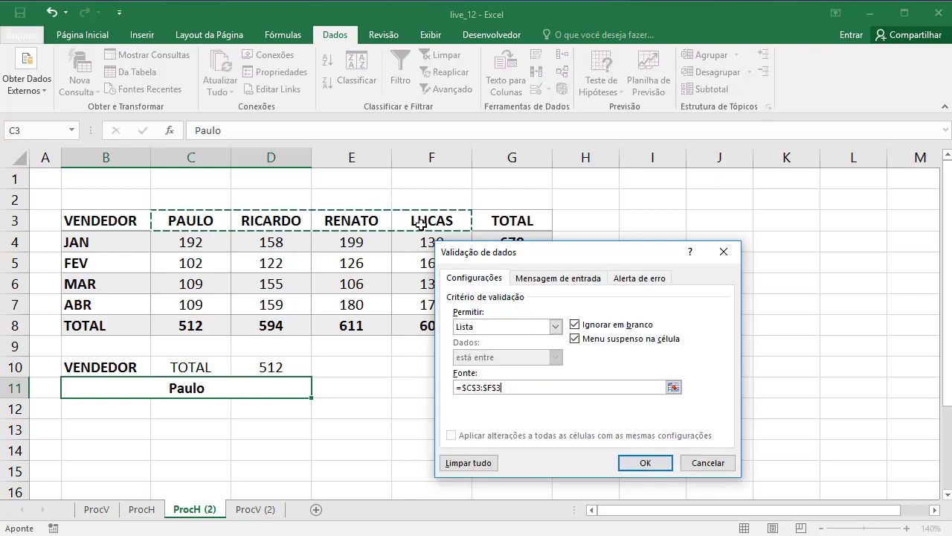
click(644, 462)
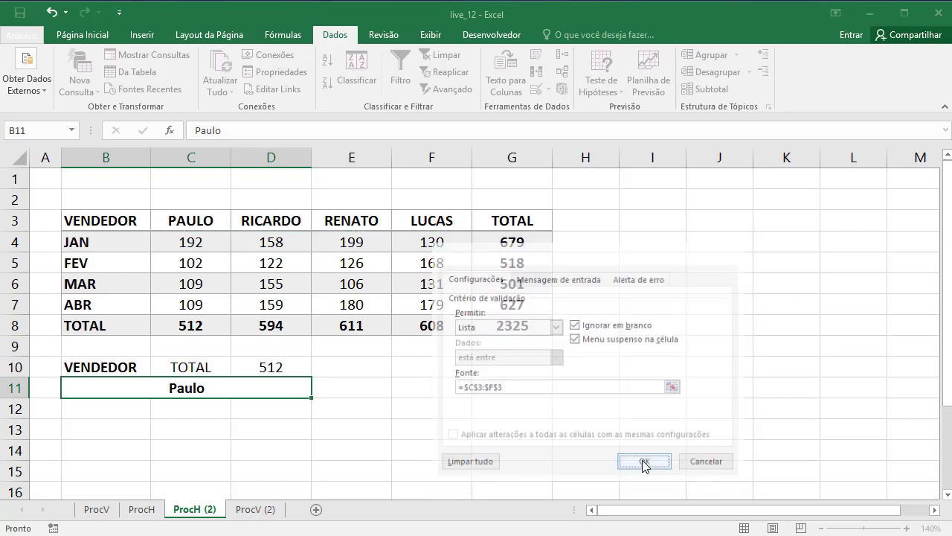
click(343, 386)
click(297, 389)
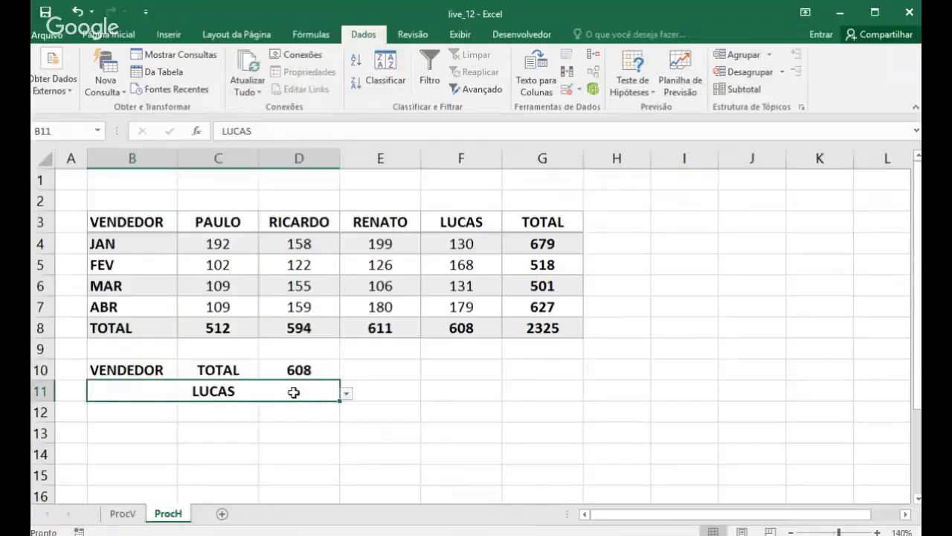
Step: Fill the lookup block B10:D11 with the lightest grey theme colour
drag(158, 372, 278, 382)
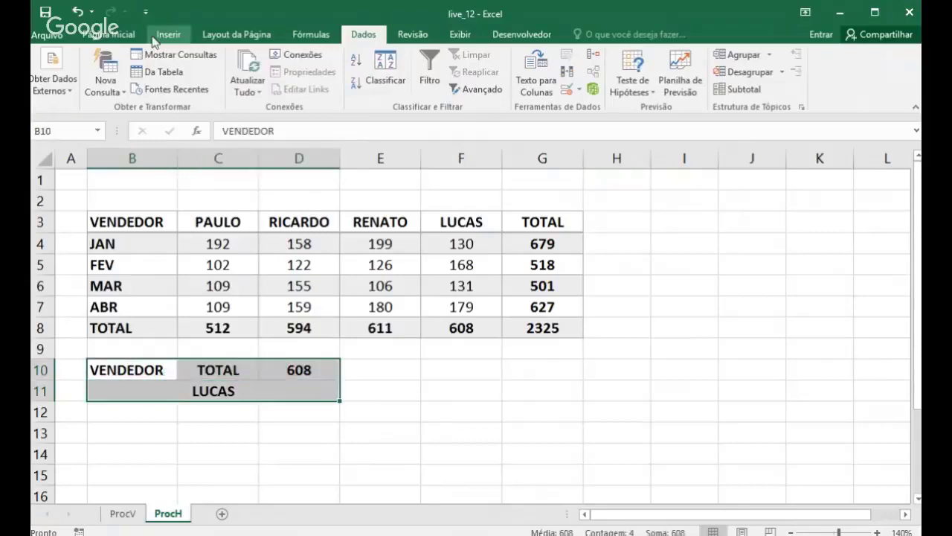
click(109, 34)
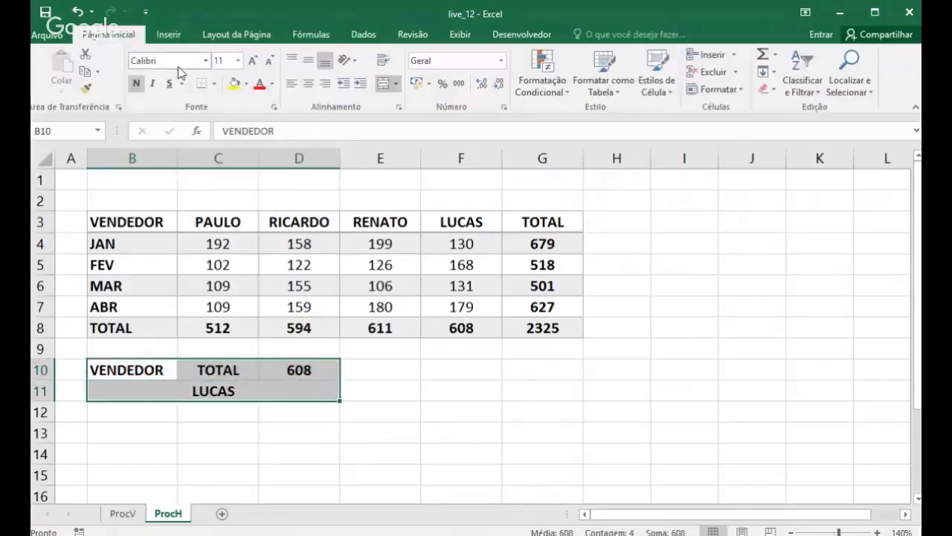
click(246, 83)
click(234, 131)
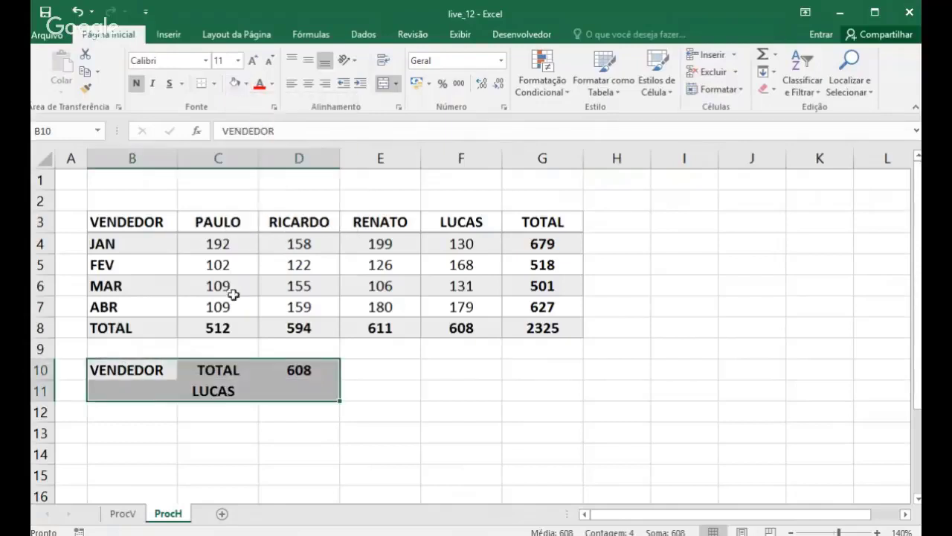
Step: Fill merged cell B11 with a very light grey theme colour, one shade lighter than the row above
click(163, 390)
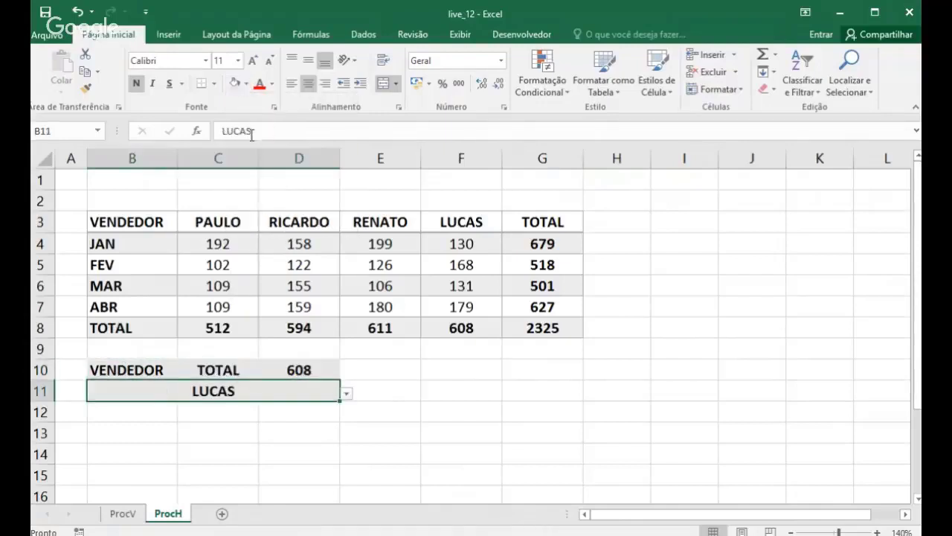
click(246, 83)
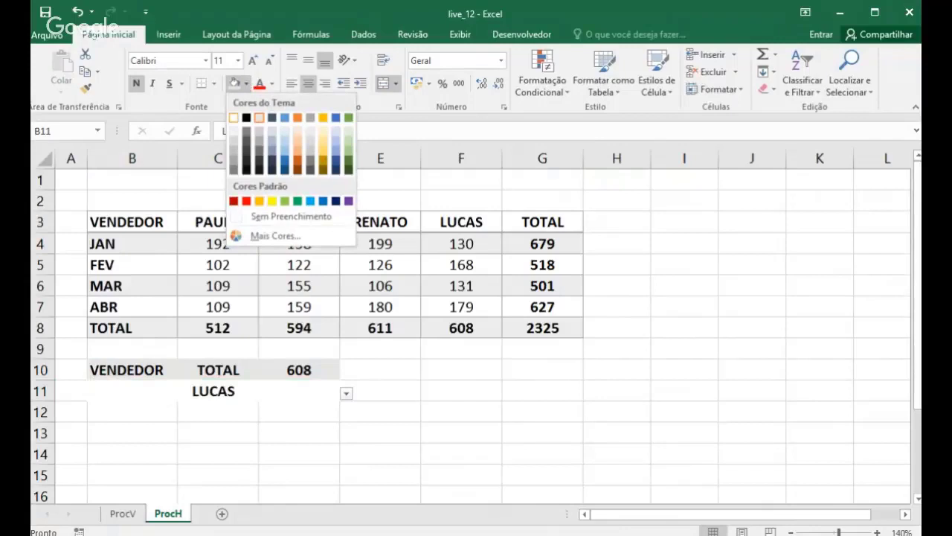
click(233, 118)
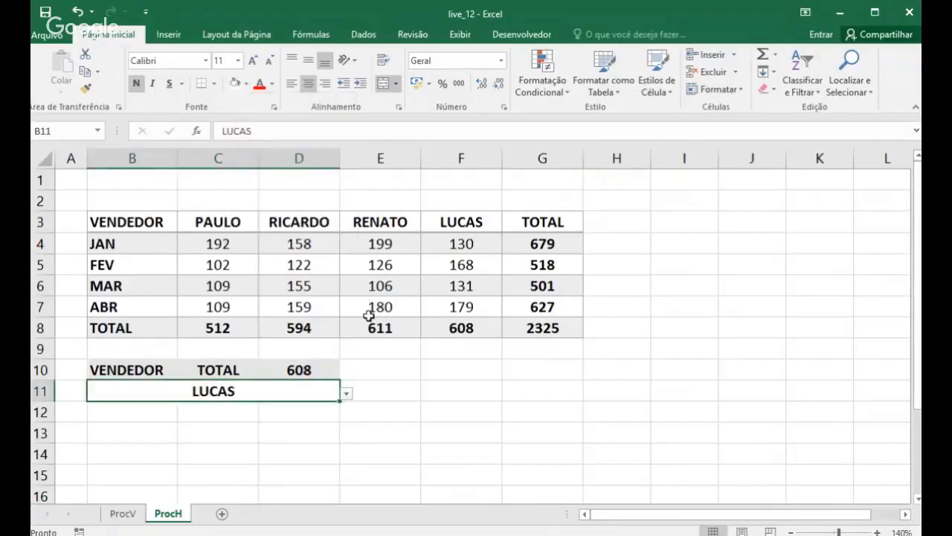
click(248, 88)
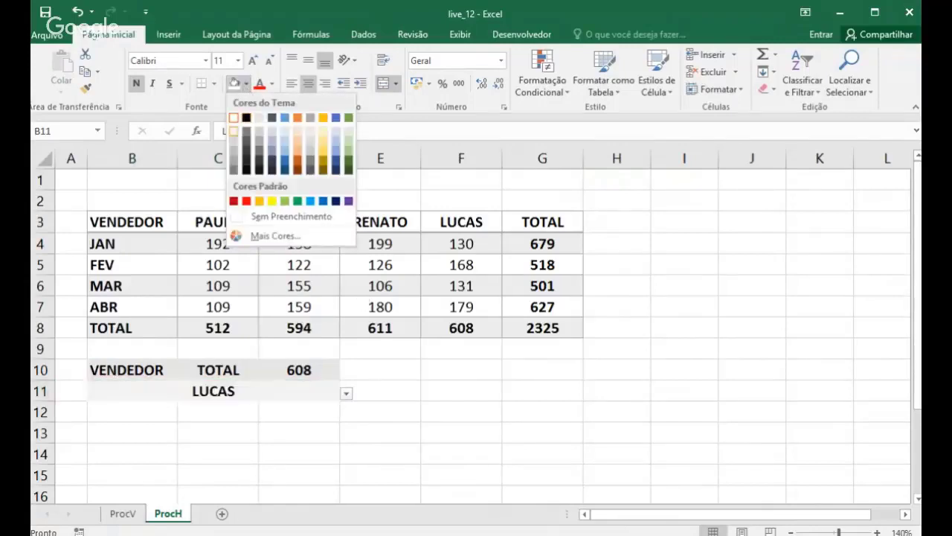
key(Escape)
click(428, 376)
click(317, 392)
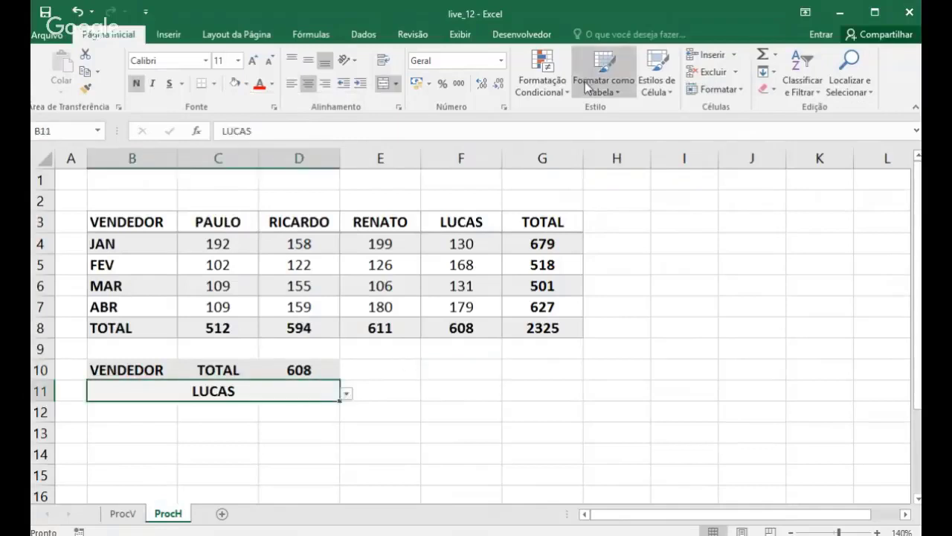
Step: Hide the gridlines on the ProcH sheet
click(460, 35)
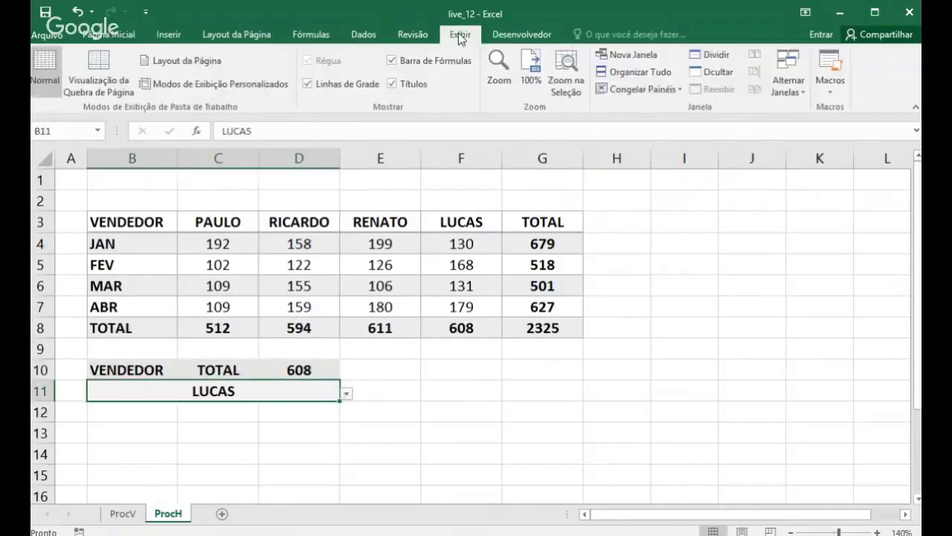
click(326, 85)
click(459, 409)
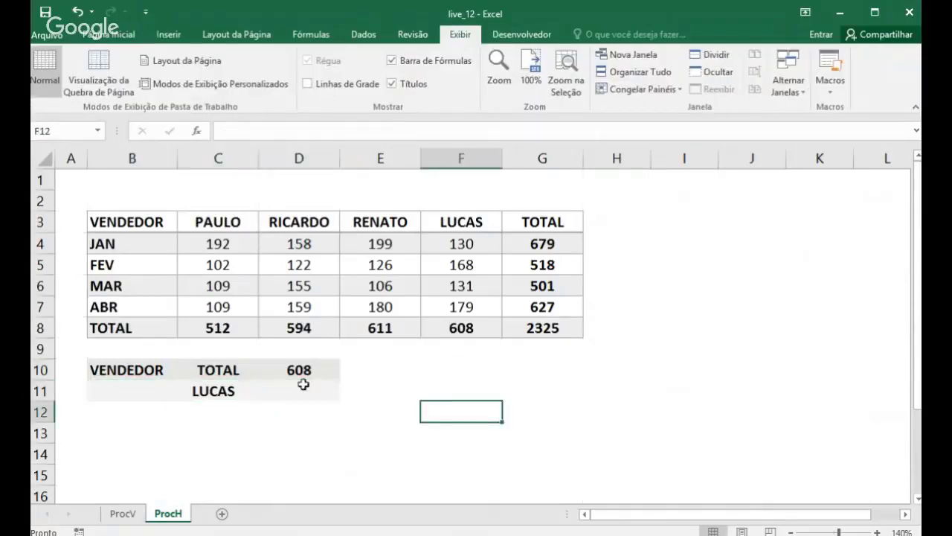
Step: Test the drop-down list in B11 by choosing the seller from D3, followed by the one from E3
click(257, 390)
click(346, 392)
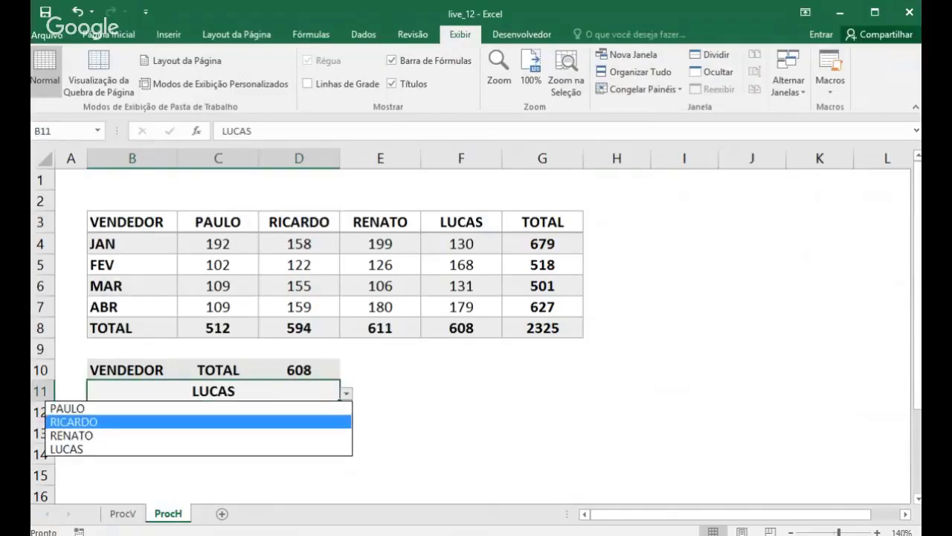
click(311, 448)
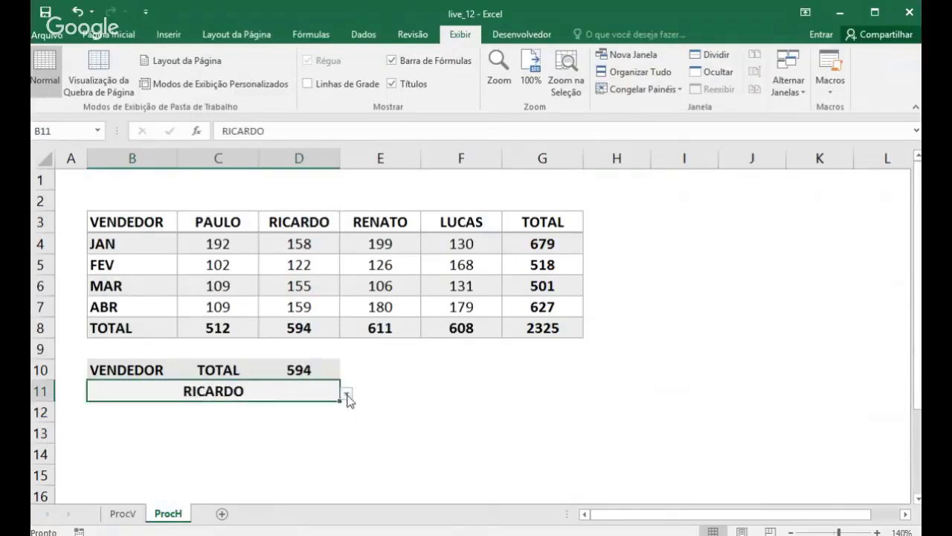
click(347, 394)
click(323, 436)
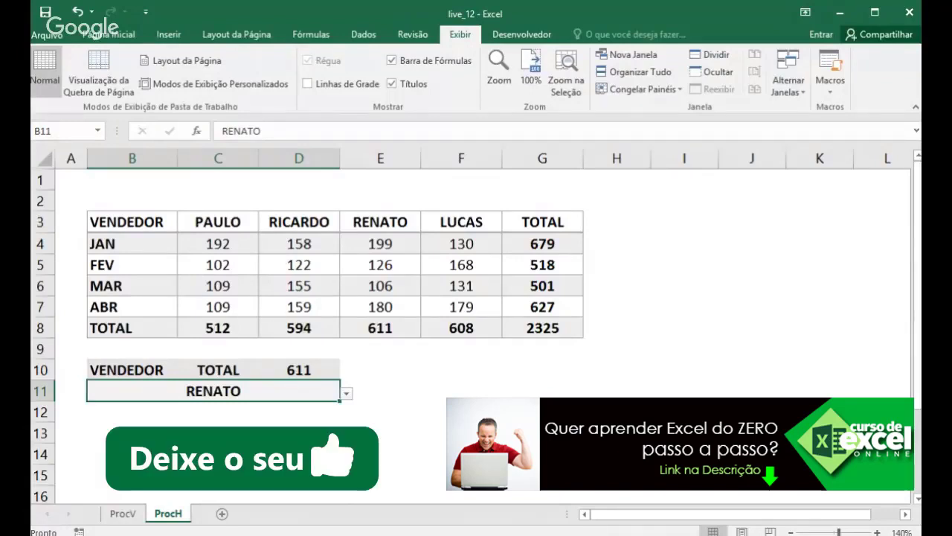
click(390, 391)
click(318, 366)
click(215, 369)
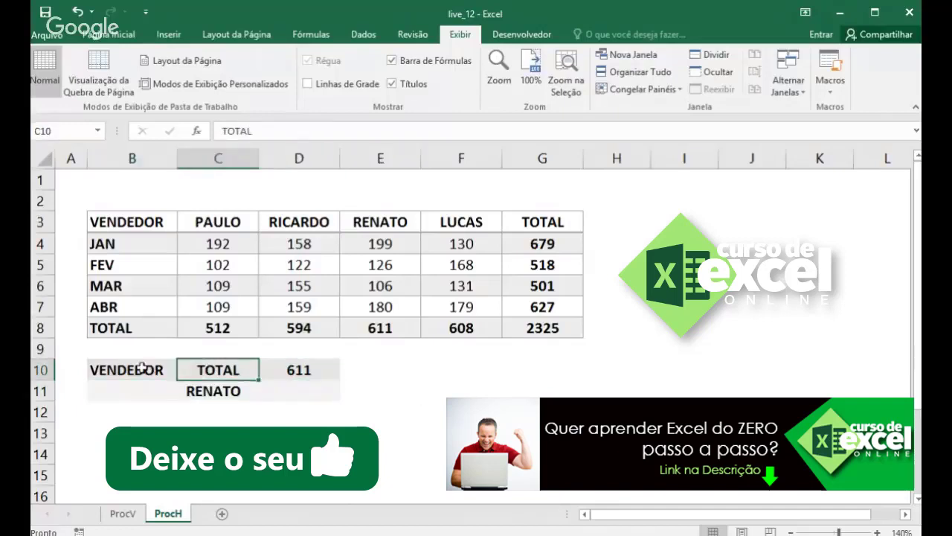
drag(156, 370, 278, 382)
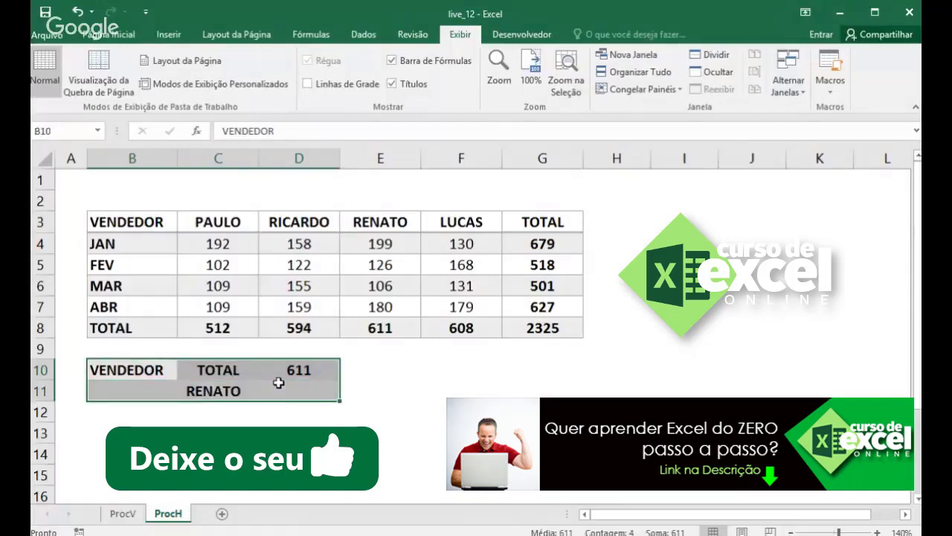